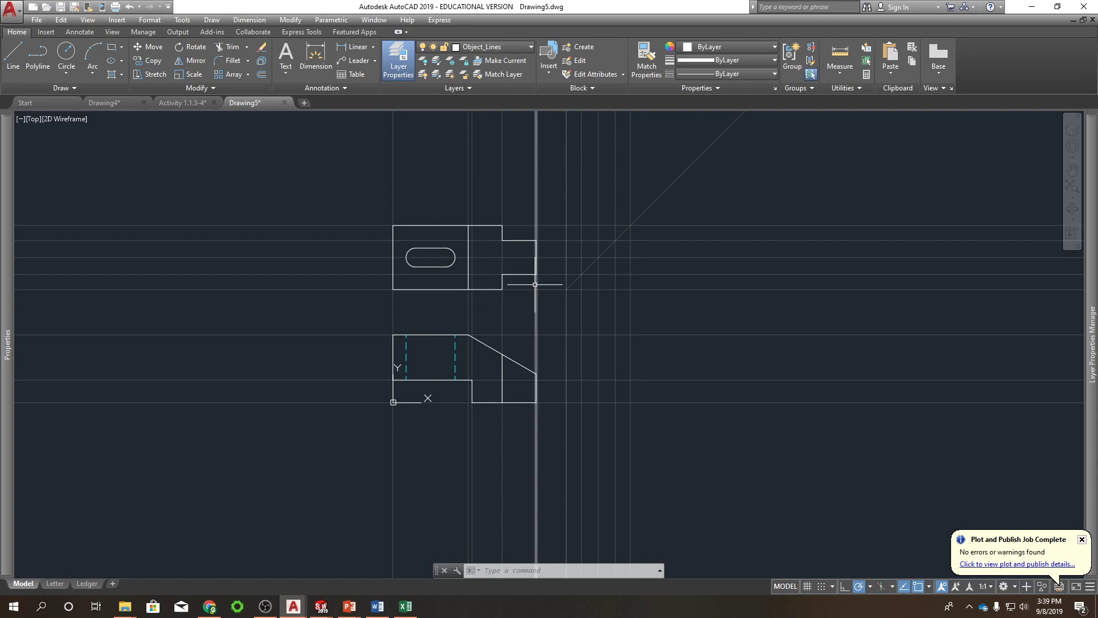
{"action": "left_click", "coordinate": [503, 372]}
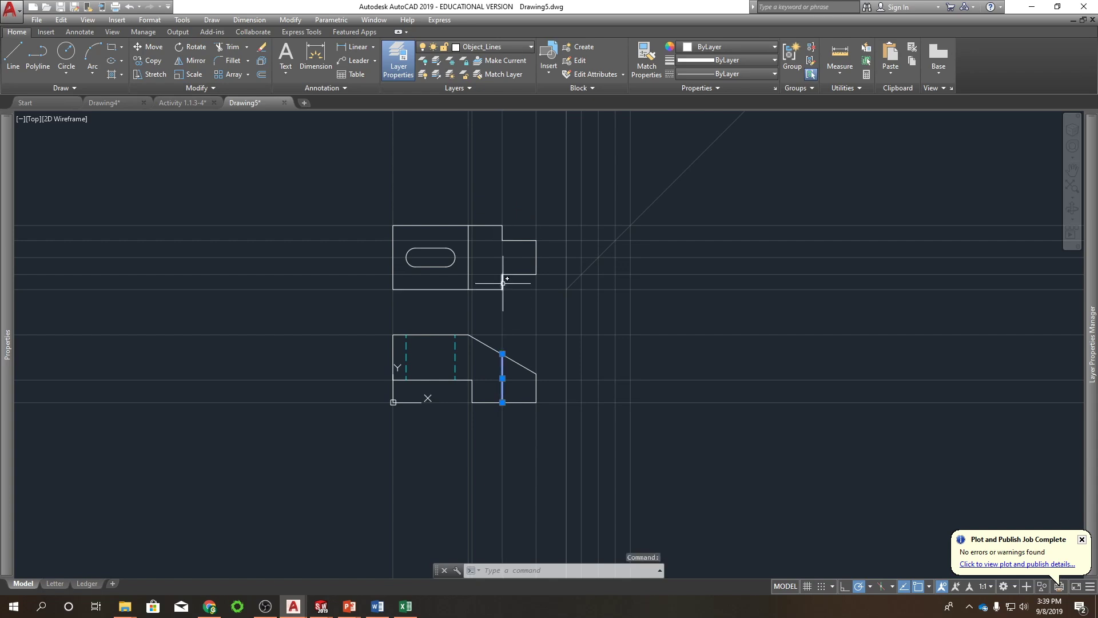
{"action": "left_click", "coordinate": [503, 282]}
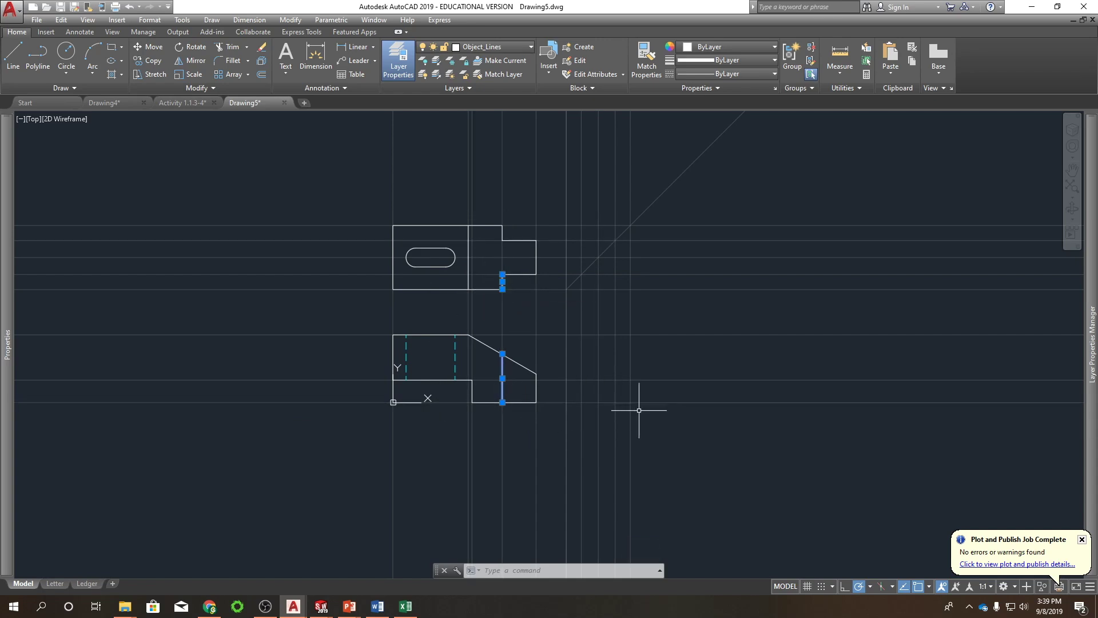
- Draw the right-side view's bottom edge on the front view's base projection line, between the outermost vertical projection lines
{"action": "key", "text": "Return"}
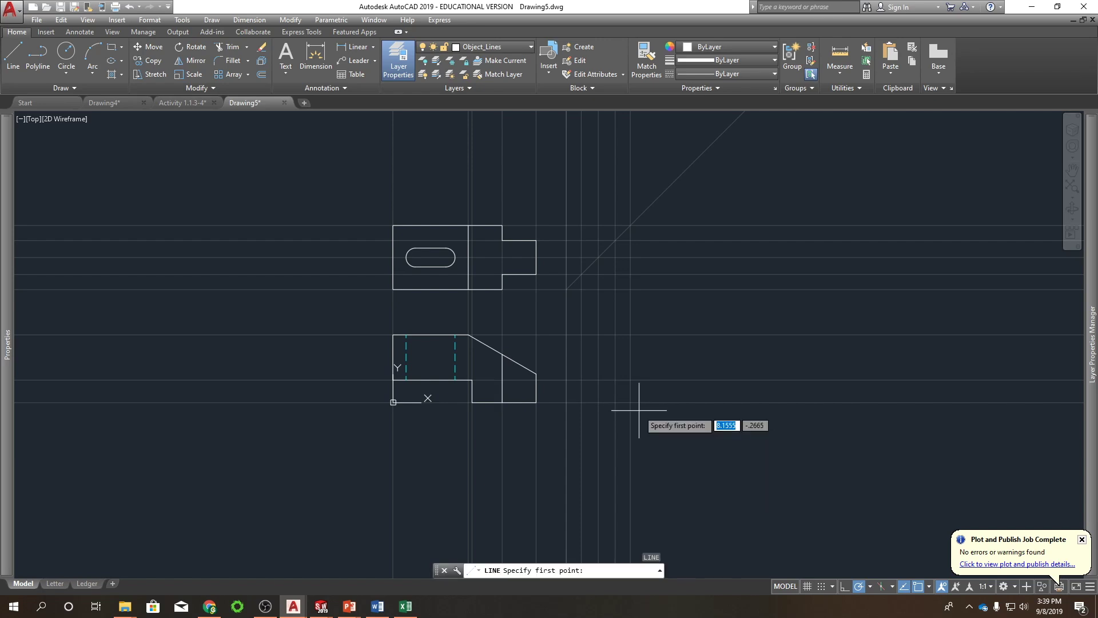
{"action": "left_click", "coordinate": [567, 402]}
{"action": "left_click", "coordinate": [630, 403]}
{"action": "right_click", "coordinate": [697, 348]}
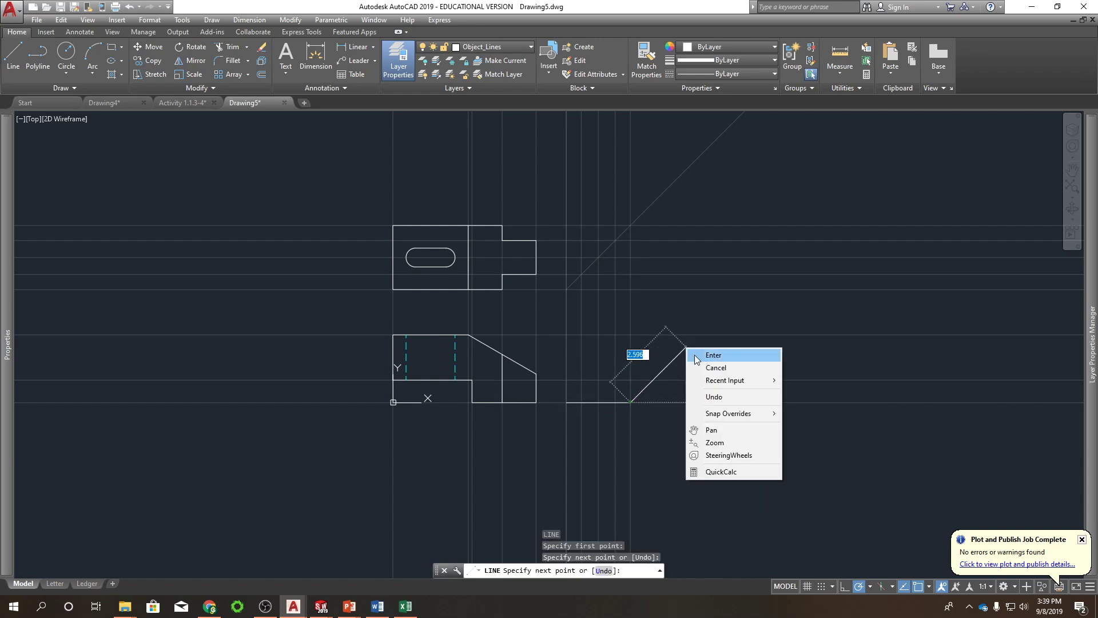
{"action": "left_click", "coordinate": [716, 355]}
- Hide the construction lines and hatch the front view's regions up to its inner vertical edge with the ANSI31 pattern
{"action": "mouse_move", "coordinate": [1094, 137]}
{"action": "left_click", "coordinate": [839, 182]}
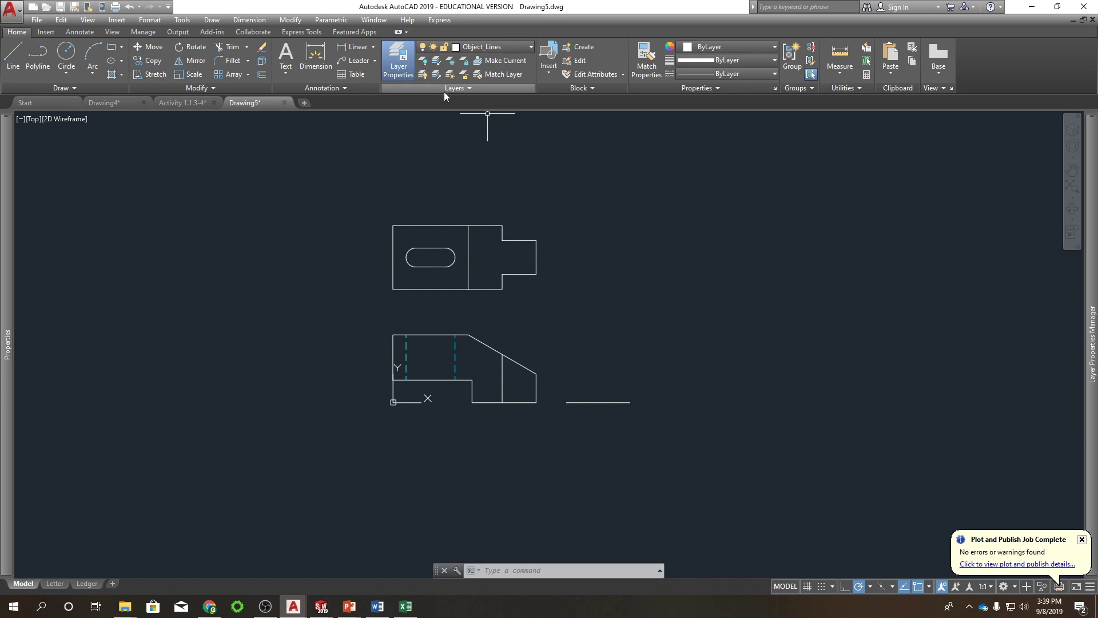
{"action": "type", "text": "ha"}
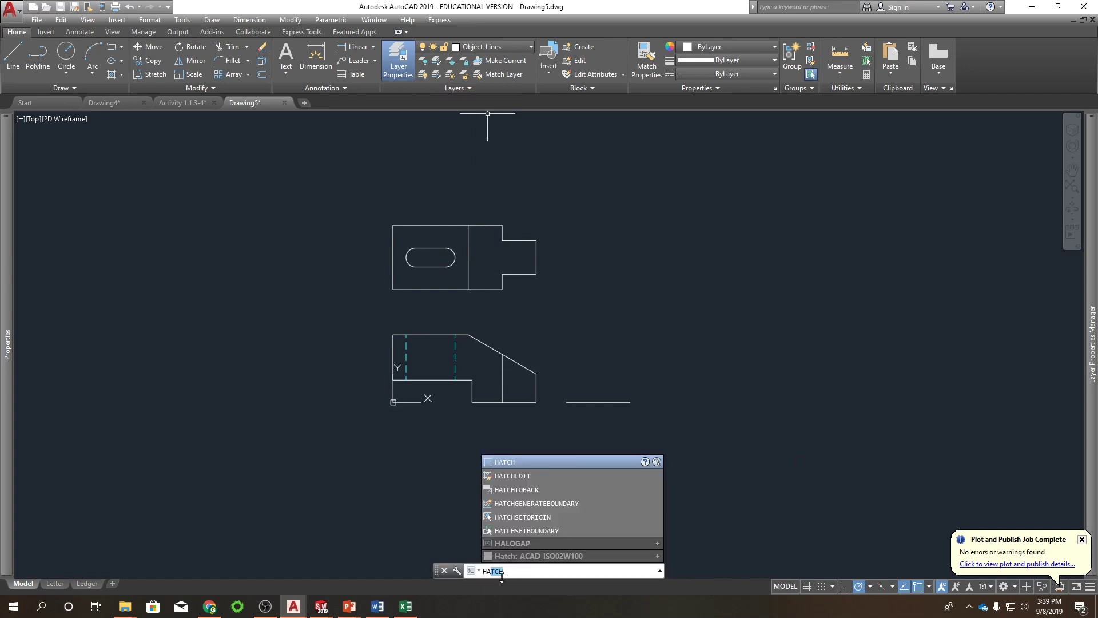
{"action": "left_click", "coordinate": [513, 463]}
{"action": "left_click", "coordinate": [478, 365]}
{"action": "left_click", "coordinate": [430, 355]}
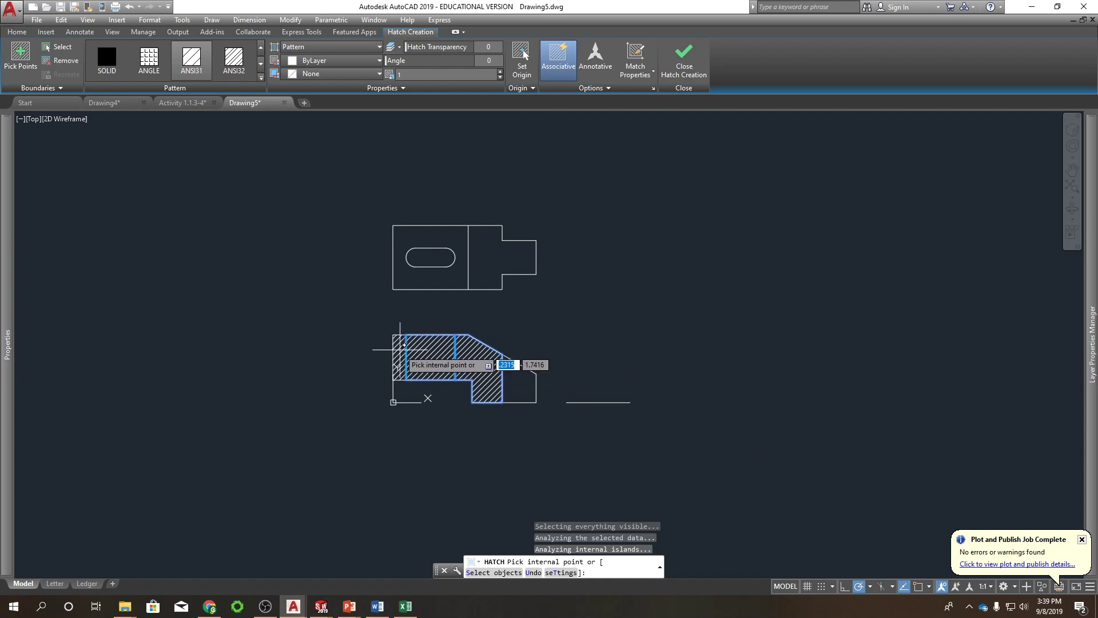
{"action": "left_click", "coordinate": [405, 345]}
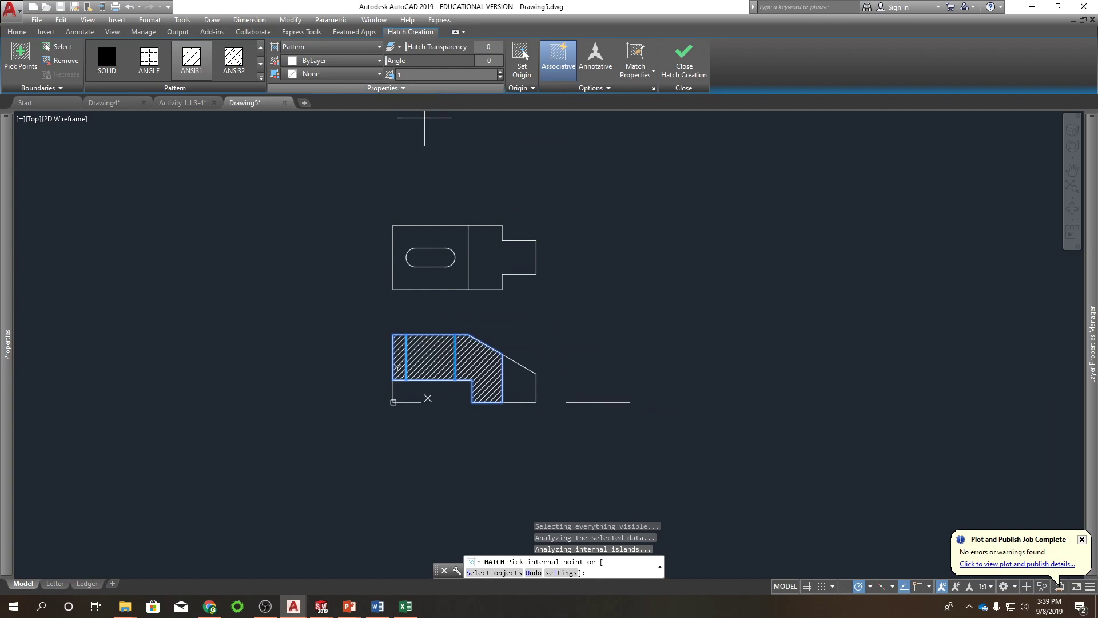
- Undo the front view's hatch and the hiding of the construction lines
{"action": "key", "text": "ctrl+x"}
{"action": "key", "text": "ctrl+z"}
{"action": "key", "text": "Escape"}
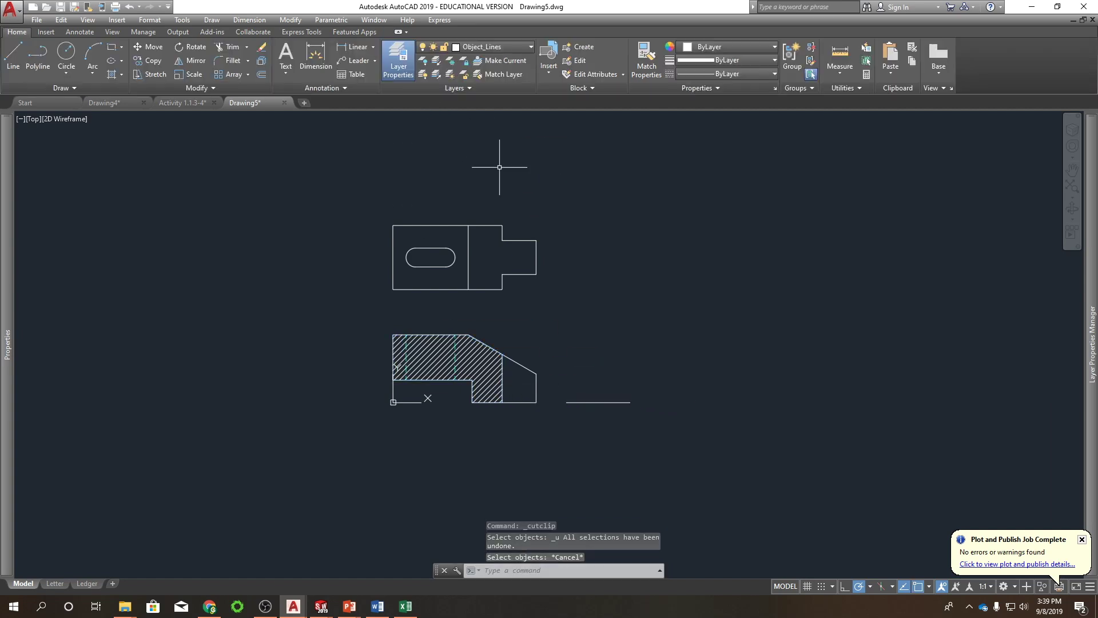
{"action": "key", "text": "ctrl+z"}
{"action": "key", "text": "ctrl+z"}
{"action": "key", "text": "ctrl+z"}
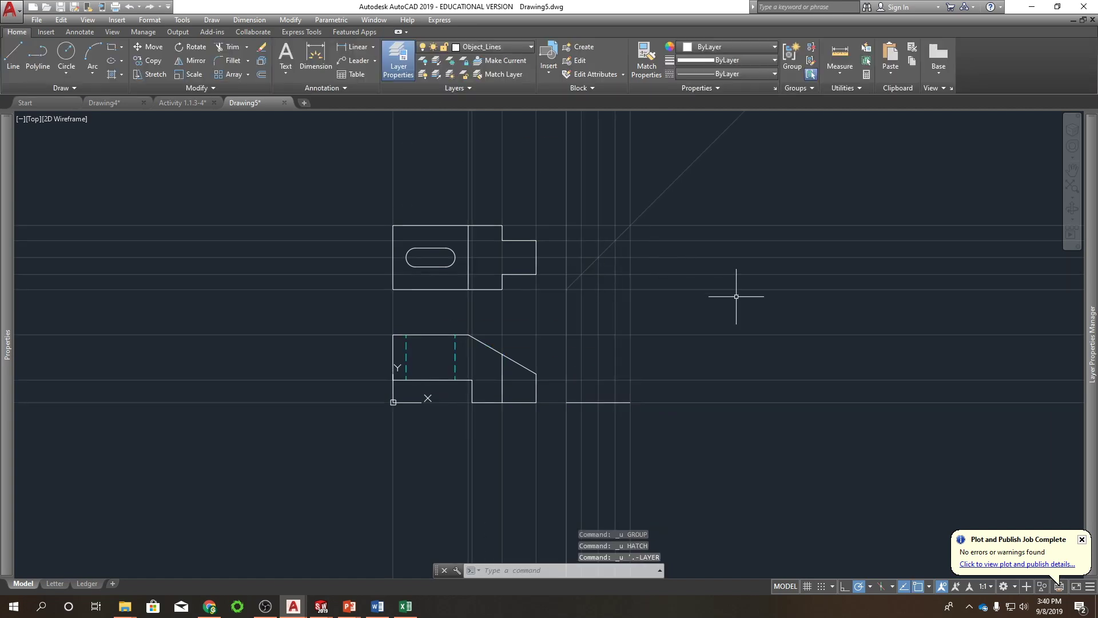
- Draw the right-side view's two vertical outer edges from its base up to the front view's top projection line
{"action": "type", "text": "l"}
{"action": "key", "text": "Return"}
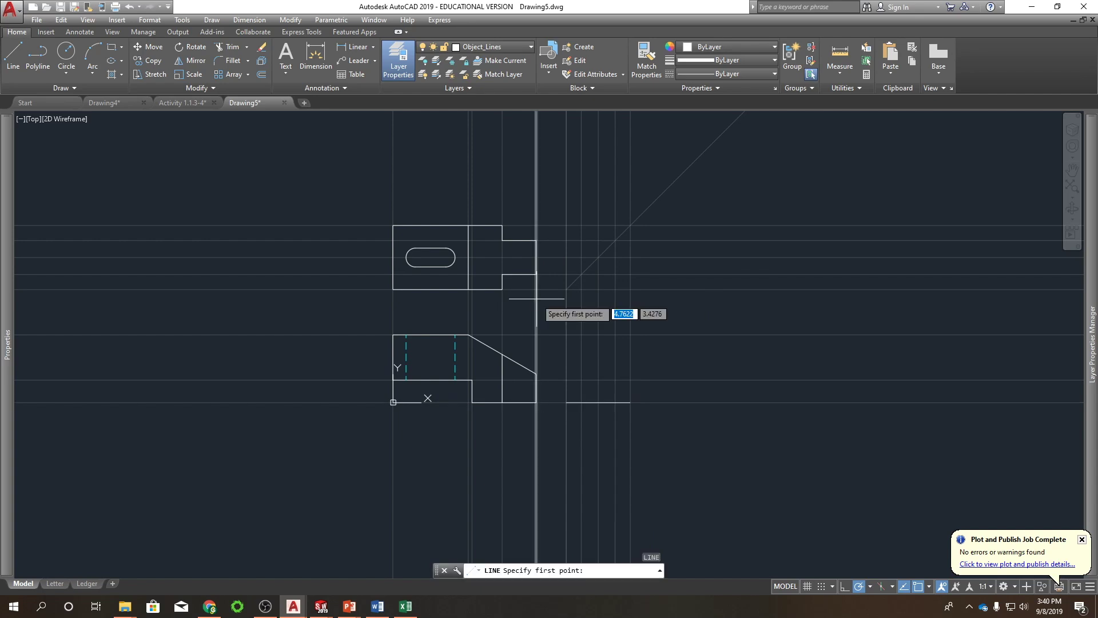
{"action": "left_click", "coordinate": [567, 402]}
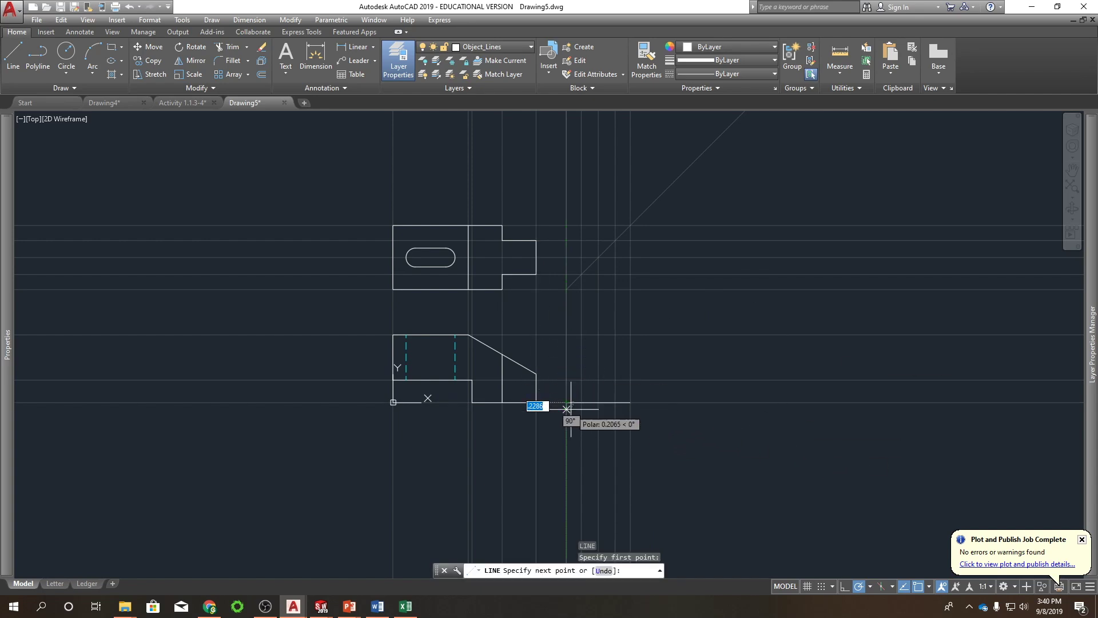
{"action": "left_click", "coordinate": [567, 334]}
{"action": "key", "text": "Return"}
{"action": "key", "text": "Return"}
{"action": "left_click", "coordinate": [630, 335]}
{"action": "right_click", "coordinate": [737, 295]}
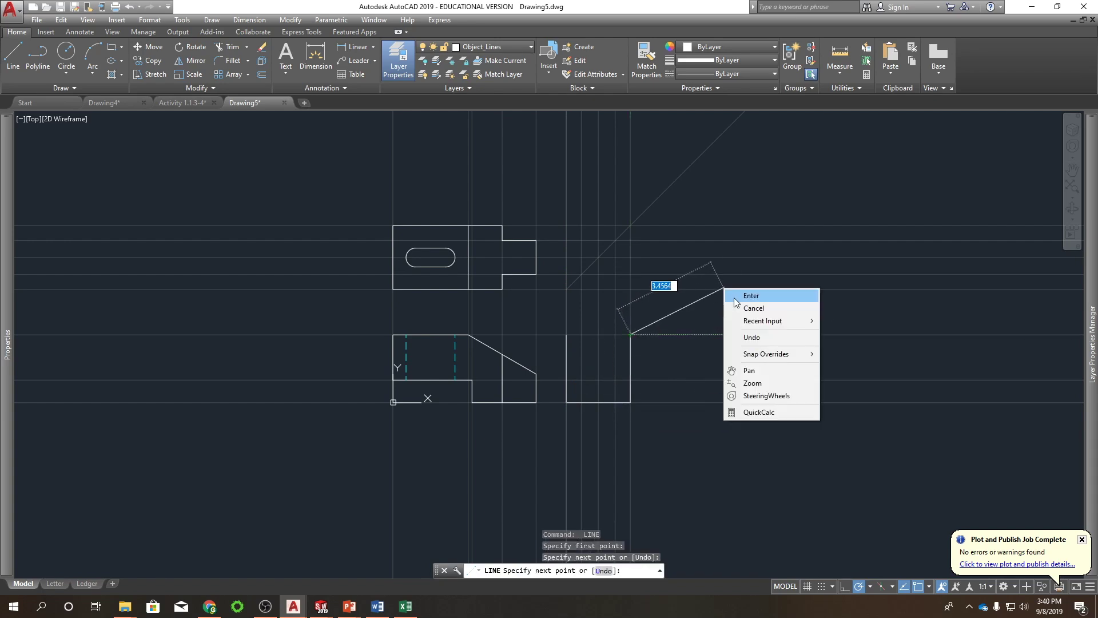
{"action": "left_click", "coordinate": [746, 299]}
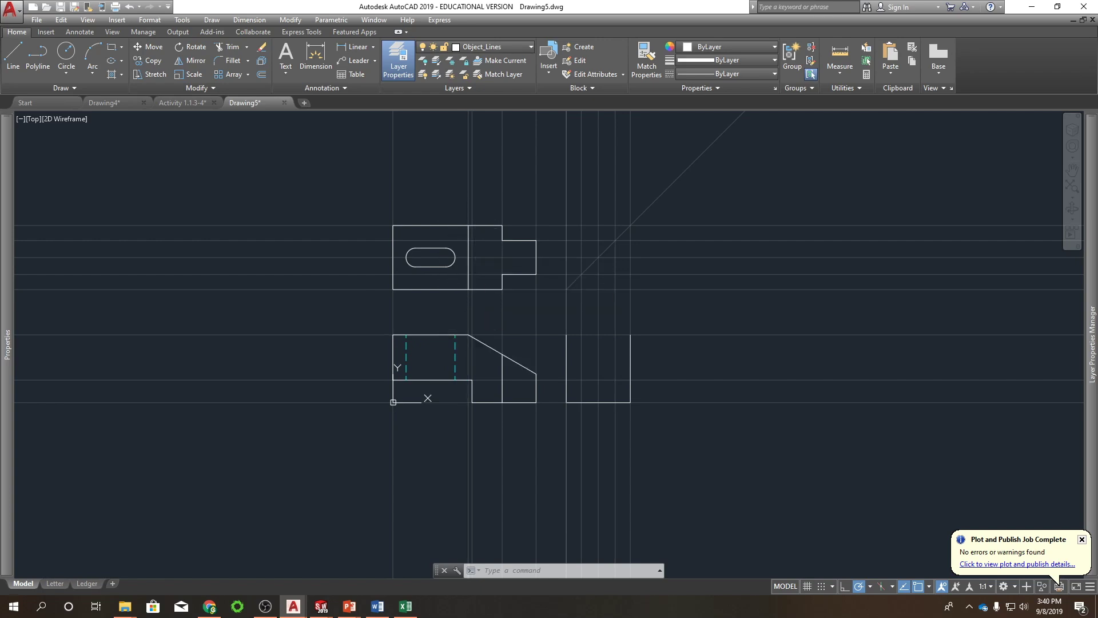
- Draw the right-side view's top edge to close its rectangular outline
{"action": "type", "text": "l"}
{"action": "key", "text": "Return"}
{"action": "left_click", "coordinate": [566, 334]}
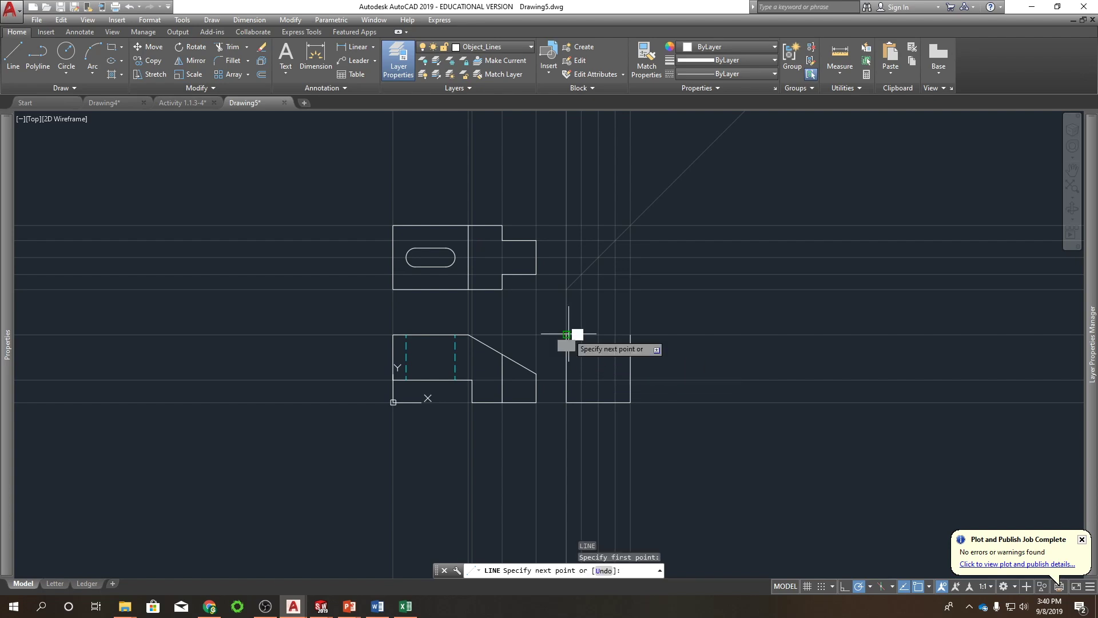
{"action": "left_click", "coordinate": [630, 335]}
{"action": "right_click", "coordinate": [729, 281]}
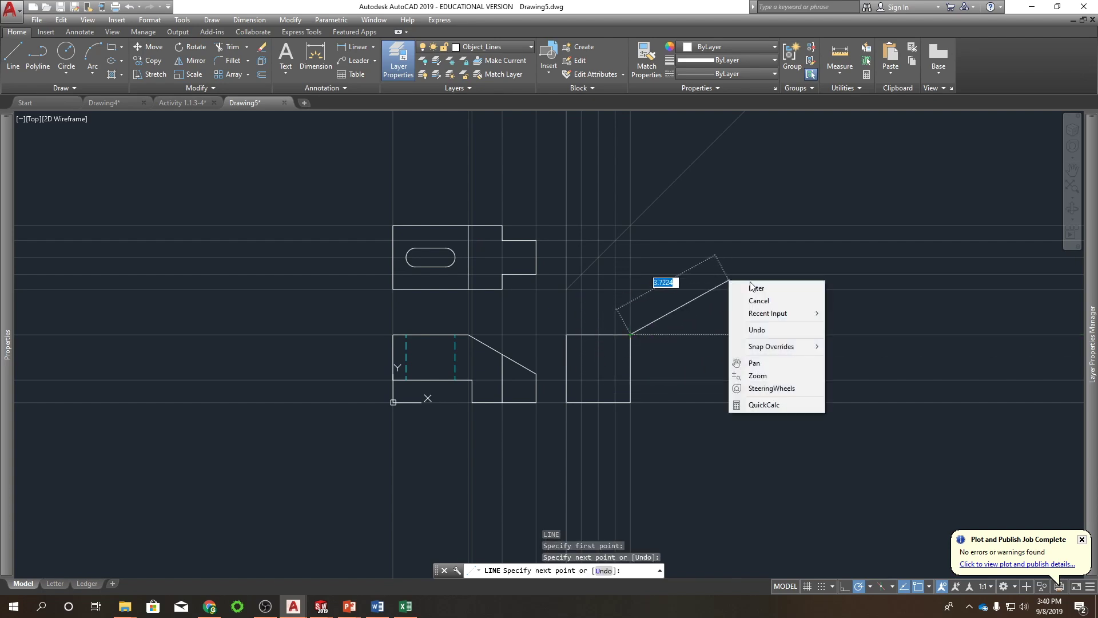
{"action": "left_click", "coordinate": [754, 287]}
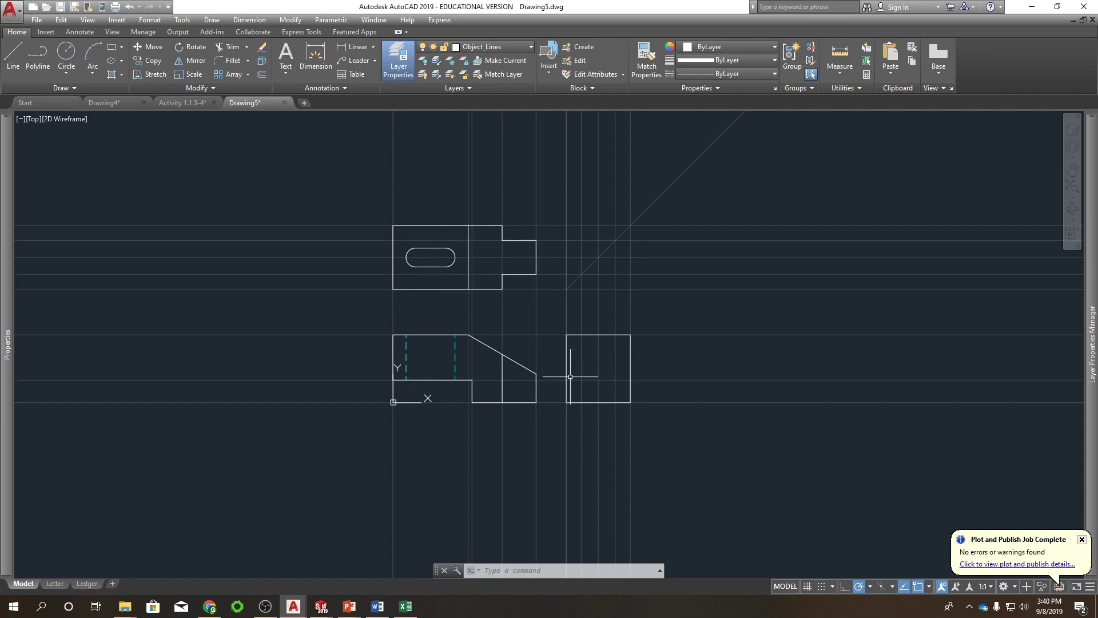
- Add a horizontal construction line through the lower end of the front view's sloped edge, extending across the side view
{"action": "type", "text": "l"}
{"action": "key", "text": "Return"}
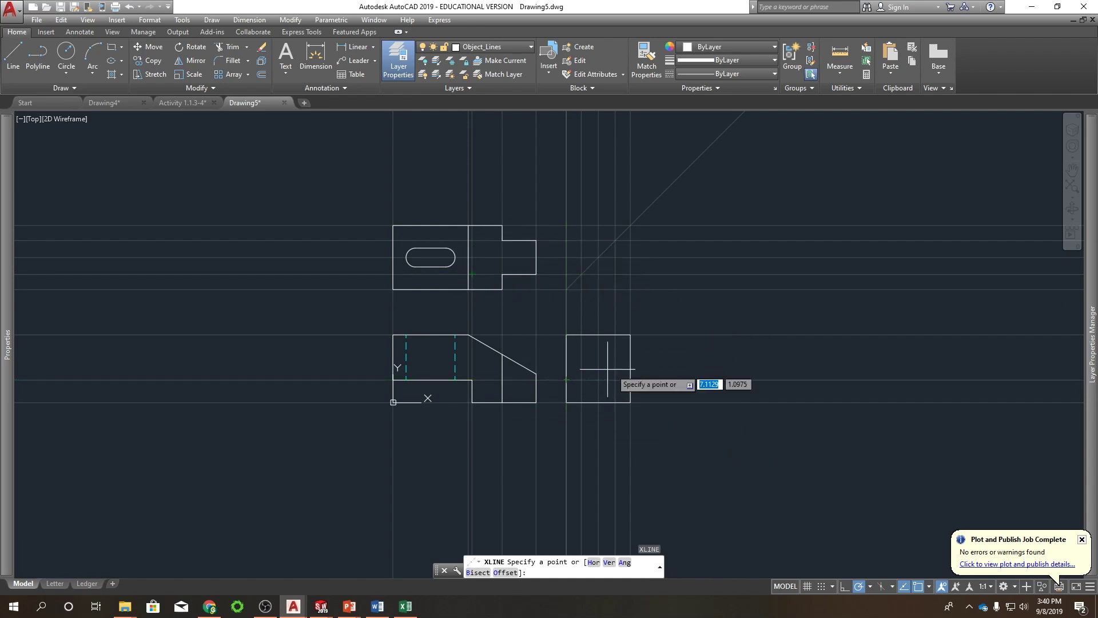
{"action": "left_click", "coordinate": [535, 374]}
{"action": "left_click", "coordinate": [710, 373]}
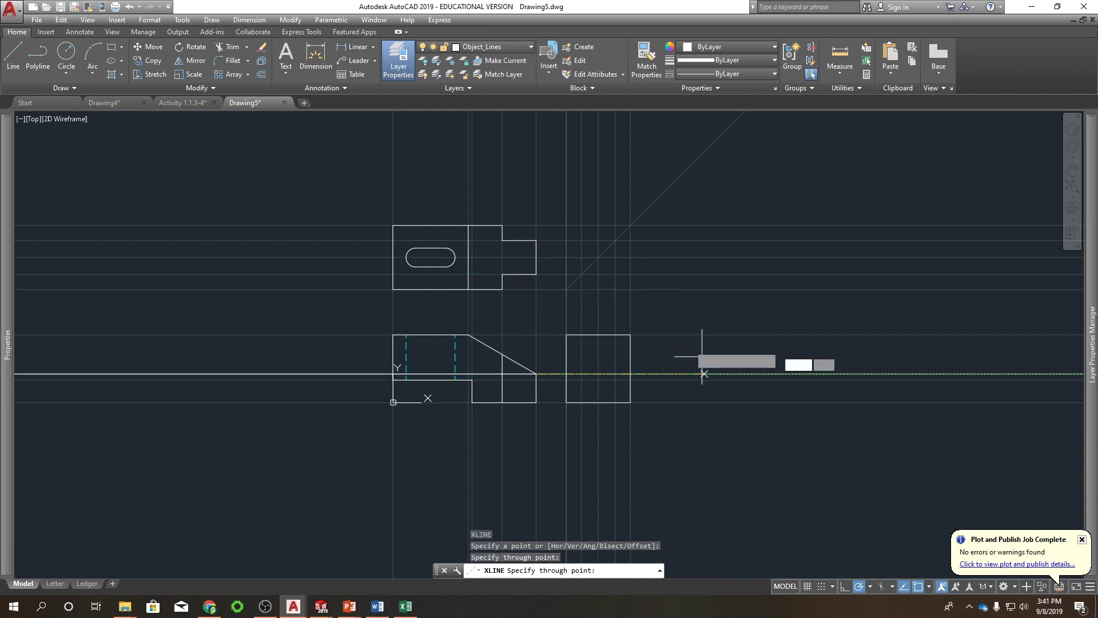
{"action": "key", "text": "Return"}
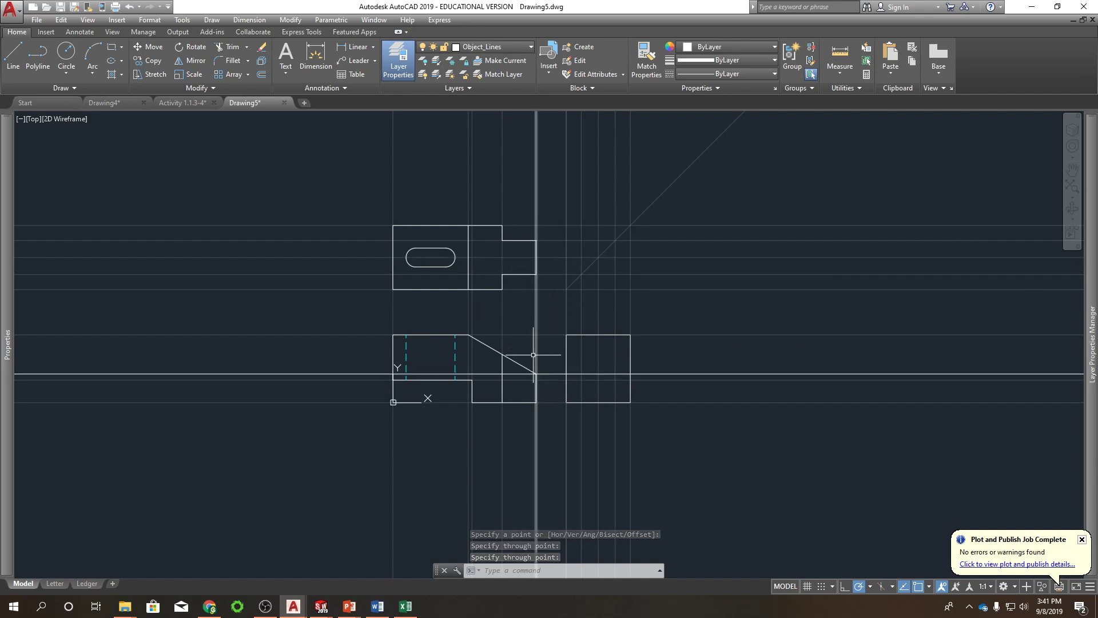
- Draw a horizontal object line along that projection in the side view, between the tab's two vertical projection lines
{"action": "type", "text": "l"}
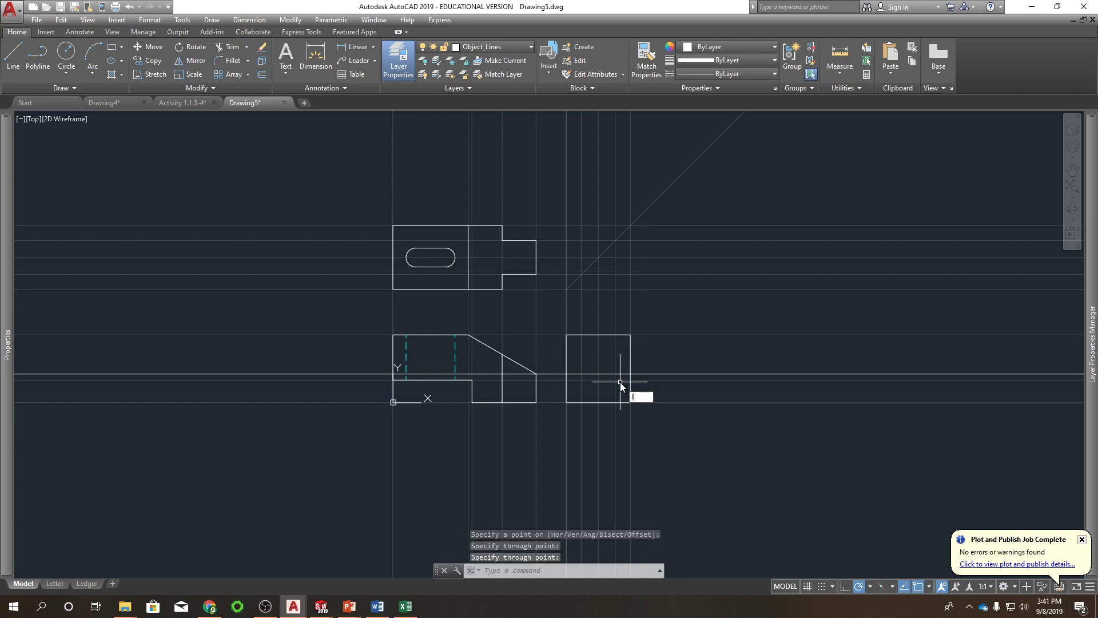
{"action": "key", "text": "Return"}
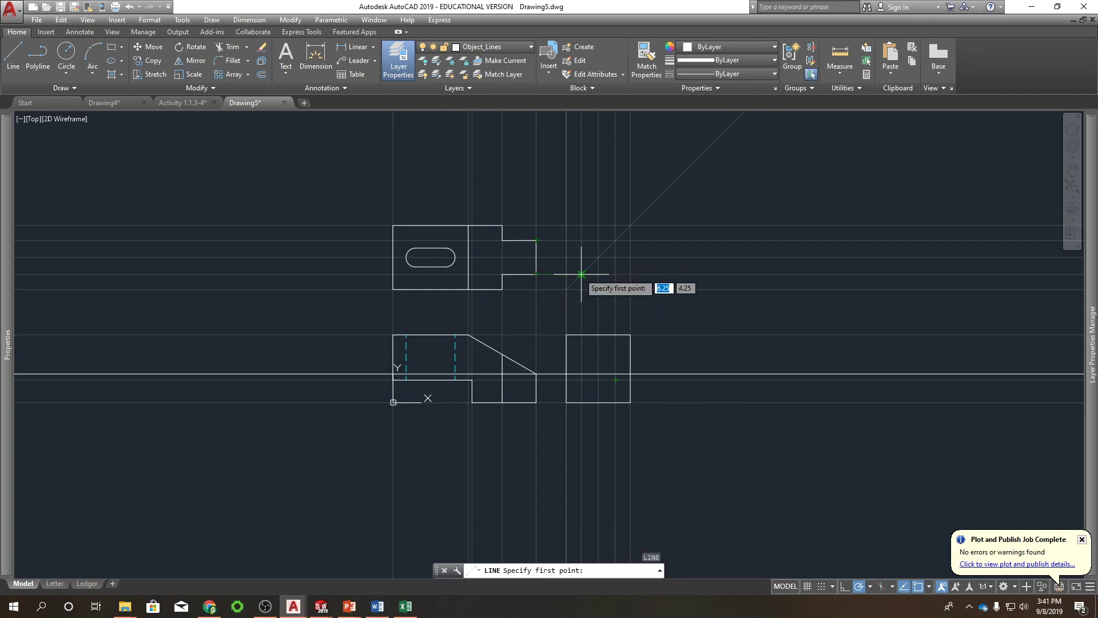
{"action": "left_click", "coordinate": [604, 350]}
{"action": "key", "text": "Escape"}
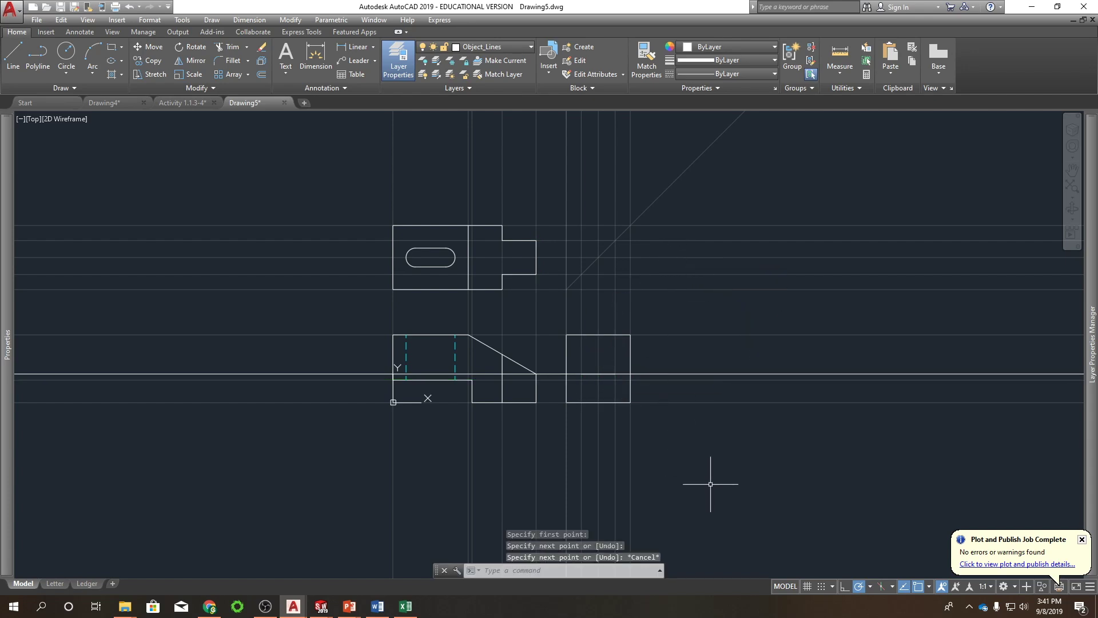
- Match the new horizontal construction line's properties to those of an existing construction line
{"action": "type", "text": "ma"}
{"action": "key", "text": "Return"}
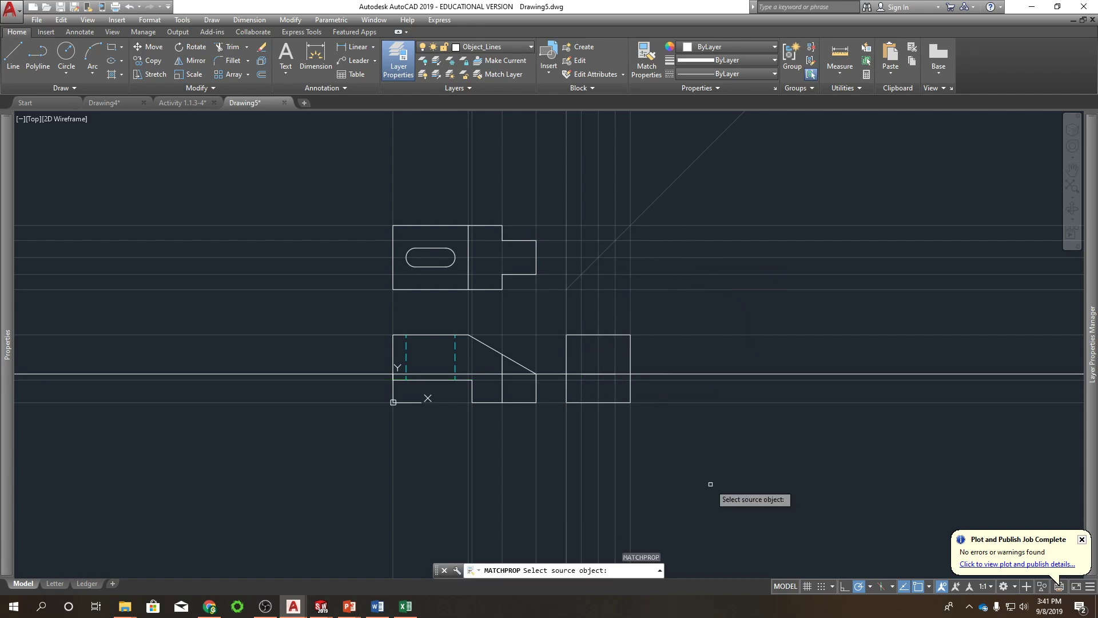
{"action": "left_click", "coordinate": [630, 447]}
{"action": "left_click", "coordinate": [668, 373]}
{"action": "right_click", "coordinate": [686, 357]}
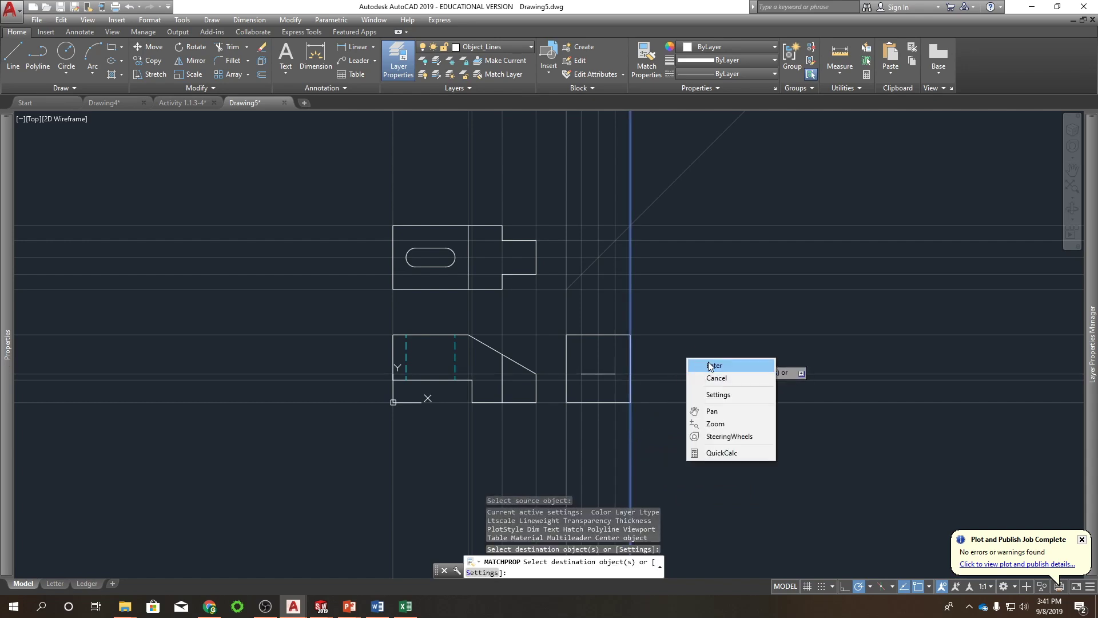
{"action": "left_click", "coordinate": [703, 365]}
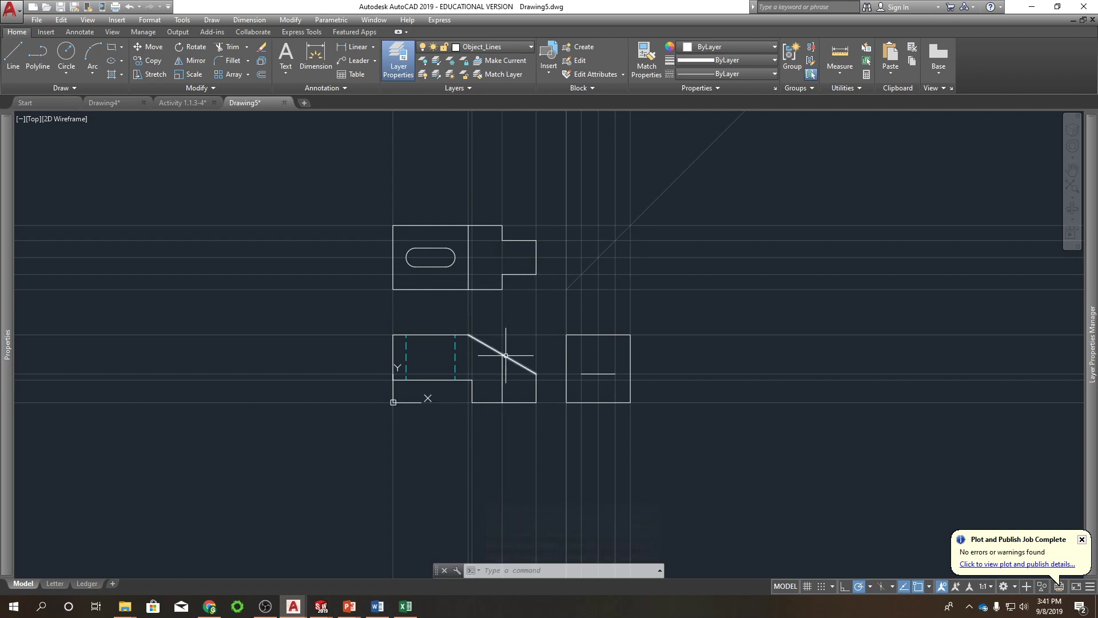
- Copy the horizontal construction line from the slope's lower end to where the slope meets the front view's inner vertical edge
{"action": "left_click", "coordinate": [551, 373]}
{"action": "type", "text": "e"}
{"action": "key", "text": "BackSpace"}
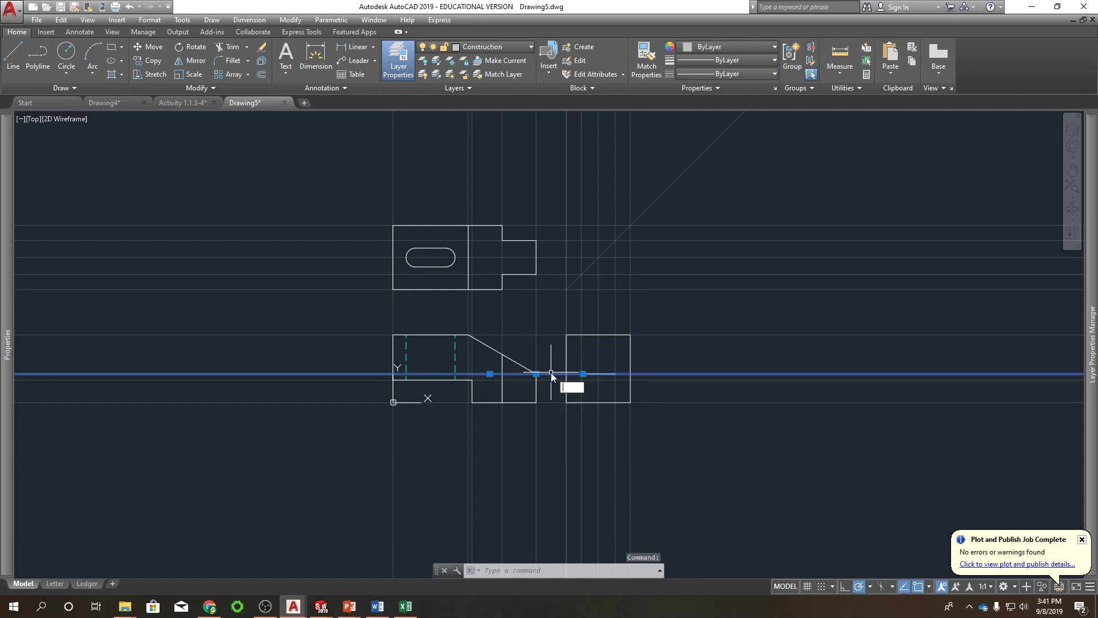
{"action": "type", "text": "co"}
{"action": "key", "text": "Return"}
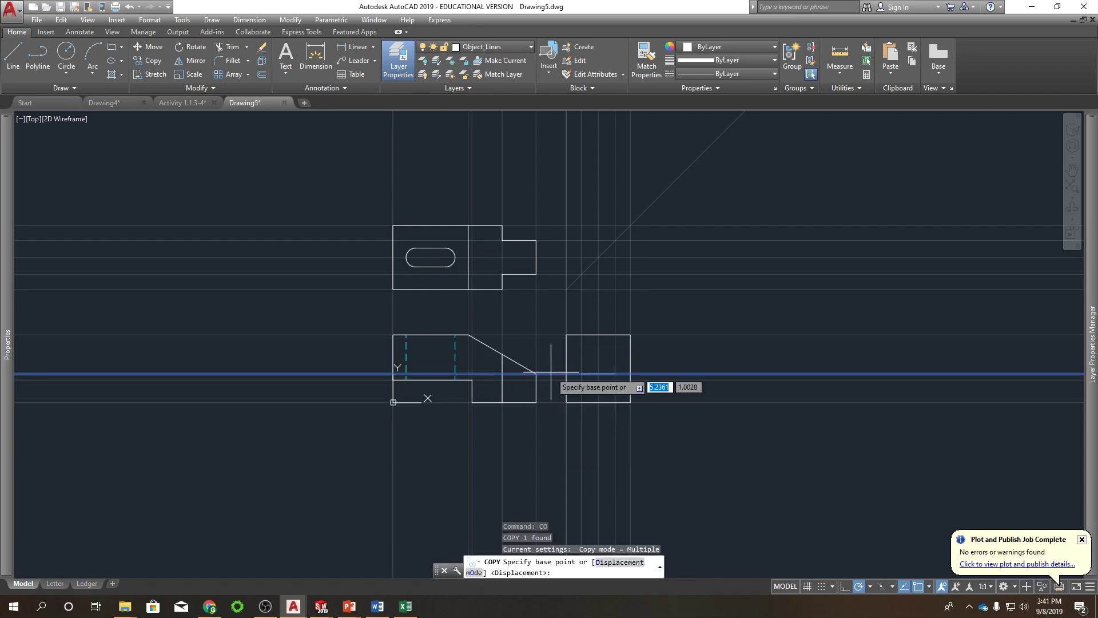
{"action": "left_click", "coordinate": [536, 374]}
{"action": "left_click", "coordinate": [502, 354]}
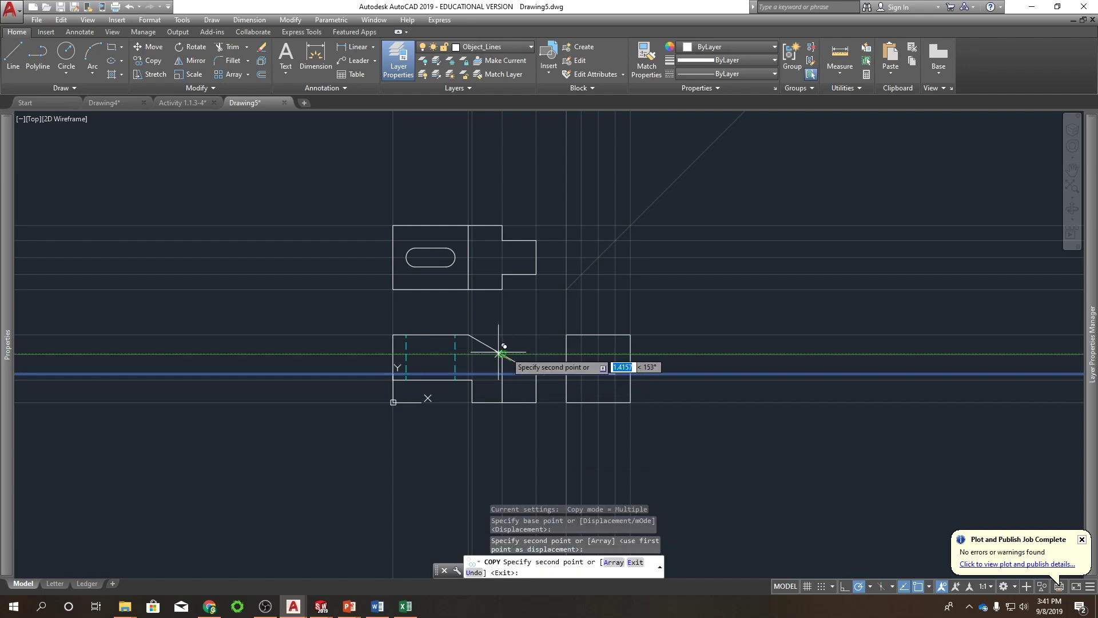
{"action": "key", "text": "Escape"}
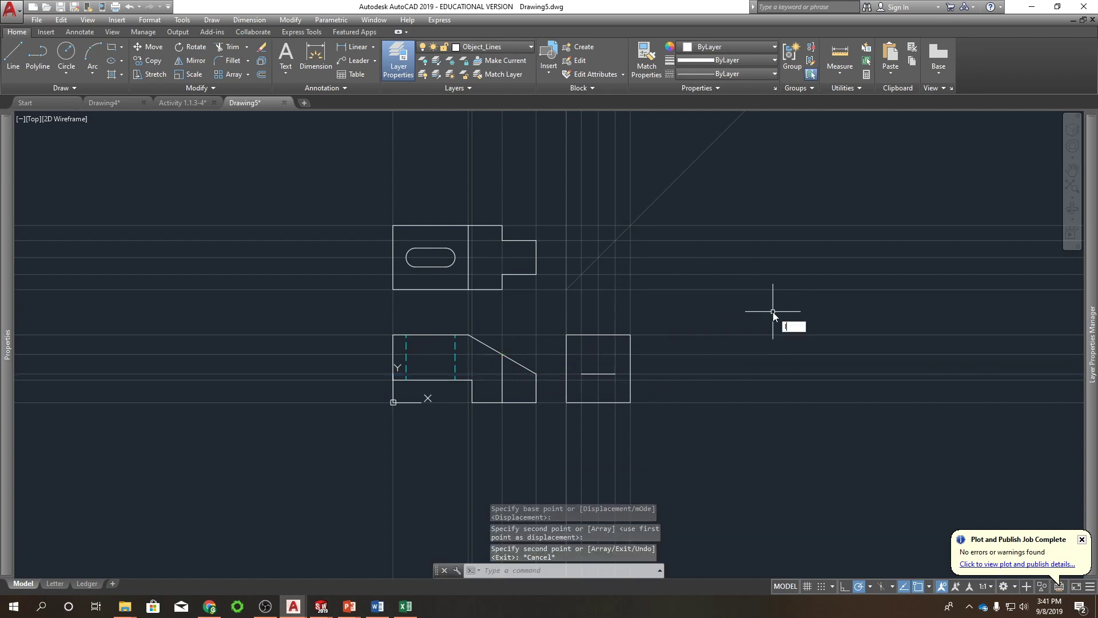
- Draw two short horizontal lines on the copied projection in the side view, joining the tab's projection lines to the outer edges
{"action": "type", "text": "l"}
{"action": "key", "text": "Return"}
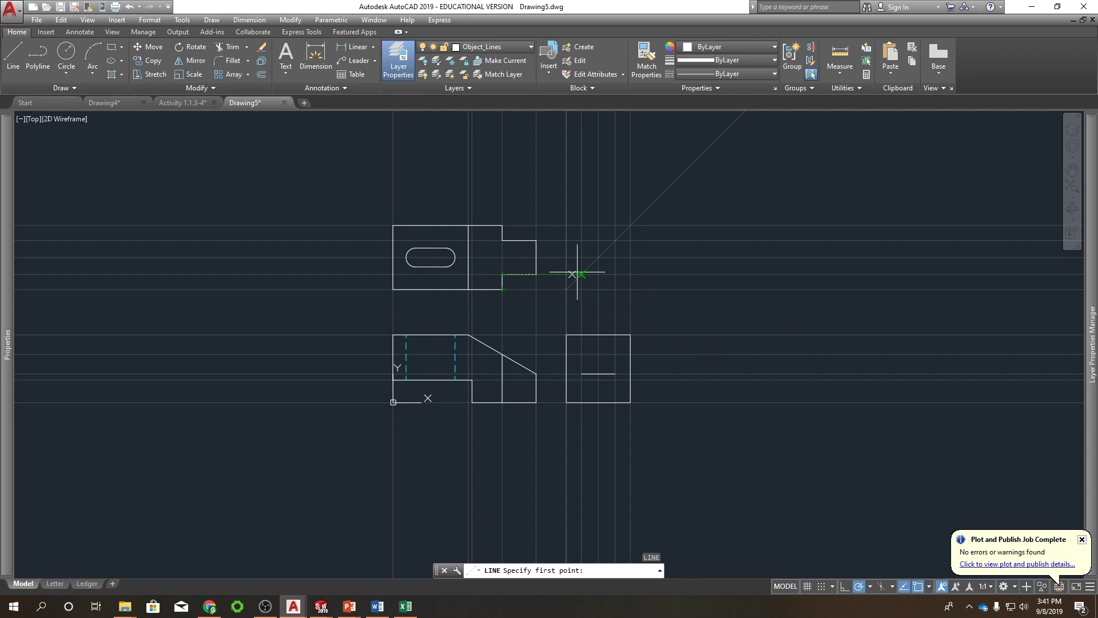
{"action": "left_click", "coordinate": [581, 354]}
{"action": "left_click", "coordinate": [567, 354]}
{"action": "key", "text": "Return"}
{"action": "key", "text": "Return"}
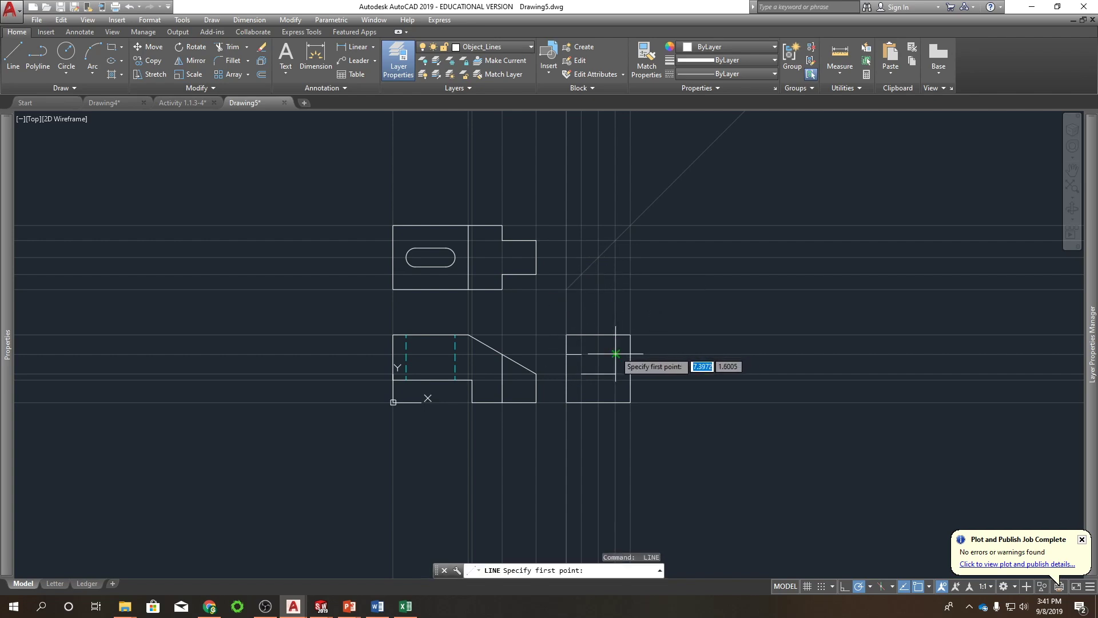
{"action": "left_click", "coordinate": [631, 354]}
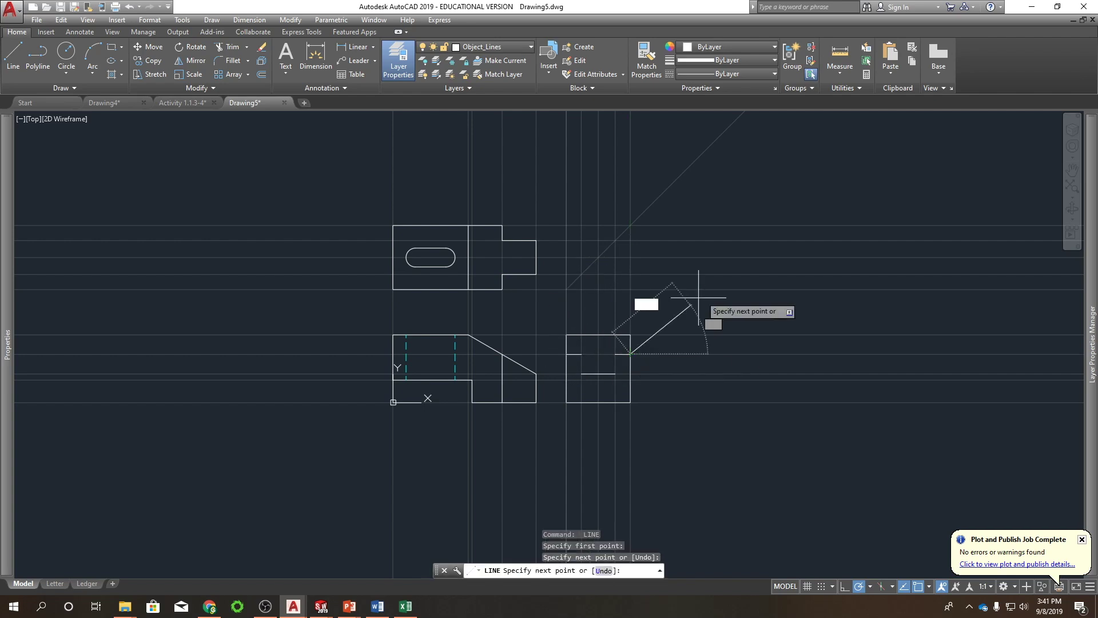
{"action": "key", "text": "Return"}
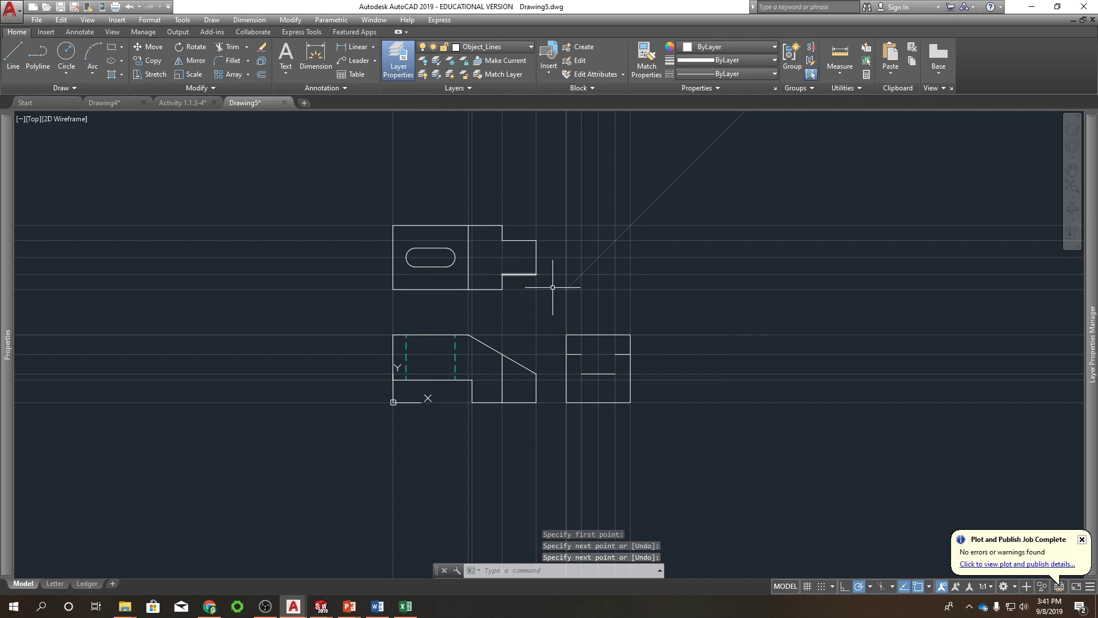
- Draw two vertical lines in the side view connecting the short upper lines to the ends of the lower horizontal line
{"action": "key", "text": "Return"}
{"action": "left_click", "coordinate": [582, 354]}
{"action": "left_click", "coordinate": [582, 373]}
{"action": "key", "text": "Return"}
{"action": "key", "text": "Return"}
{"action": "left_click", "coordinate": [615, 373]}
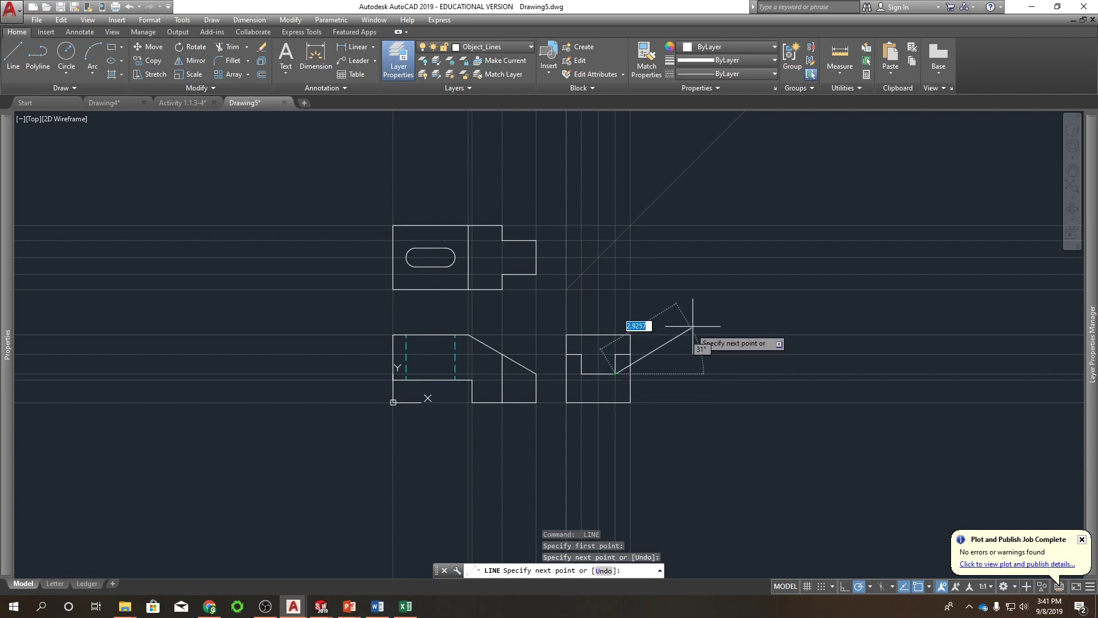
- Stretch the lower ends of the two short vertical lines in the side view down to its bottom edge
{"action": "key", "text": "Return"}
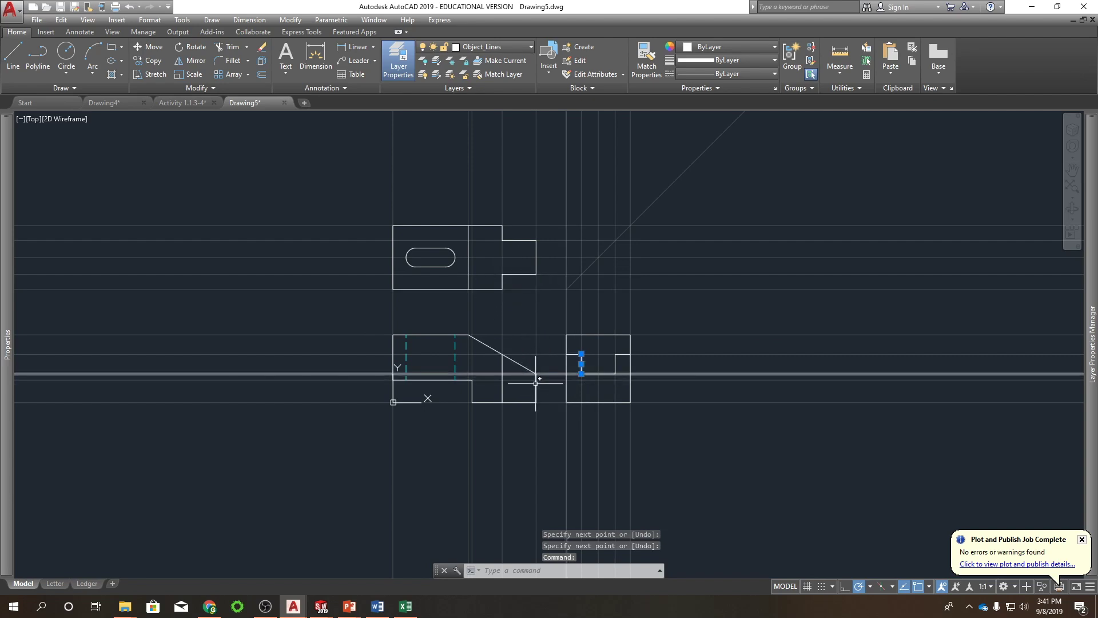
{"action": "left_click", "coordinate": [582, 374]}
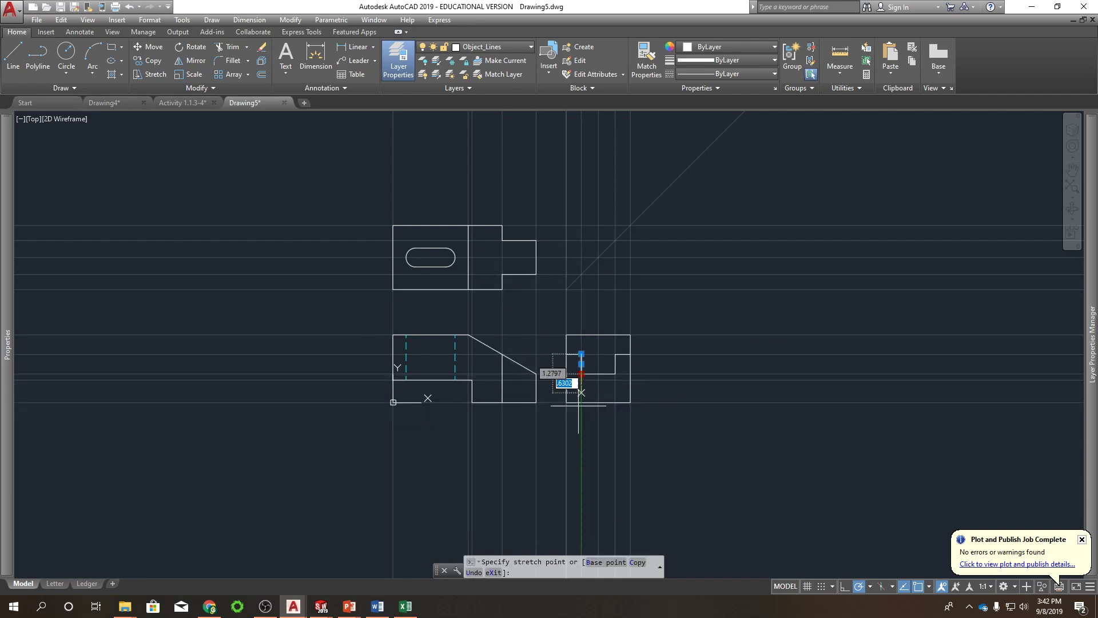
{"action": "left_click", "coordinate": [582, 402]}
{"action": "key", "text": "Return"}
{"action": "key", "text": "Escape"}
{"action": "key", "text": "Escape"}
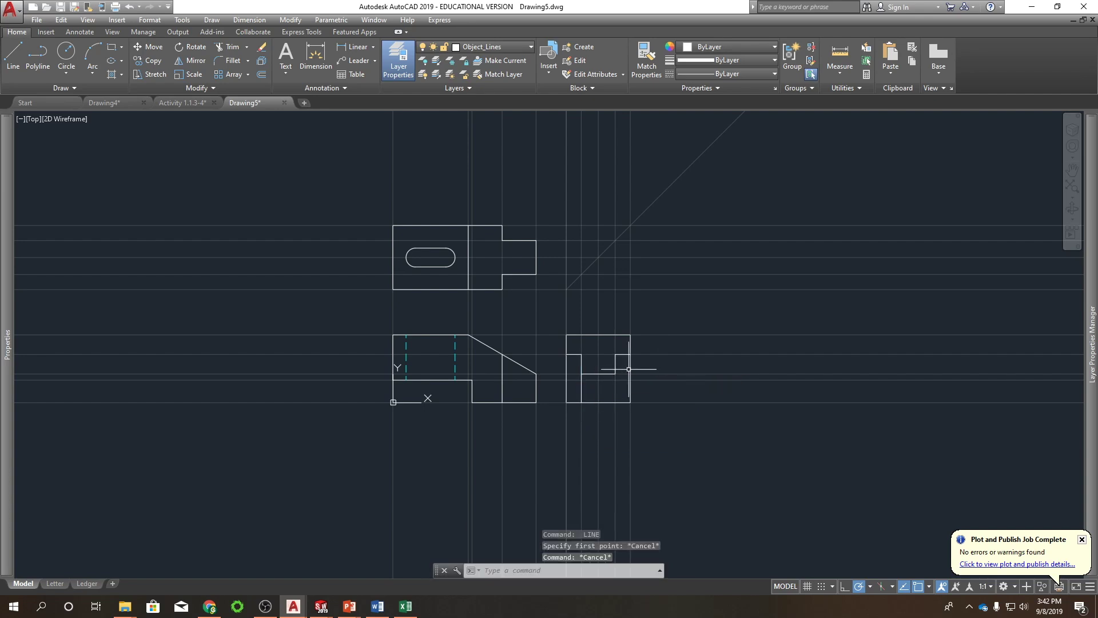
{"action": "left_click", "coordinate": [617, 365]}
{"action": "left_click", "coordinate": [615, 373]}
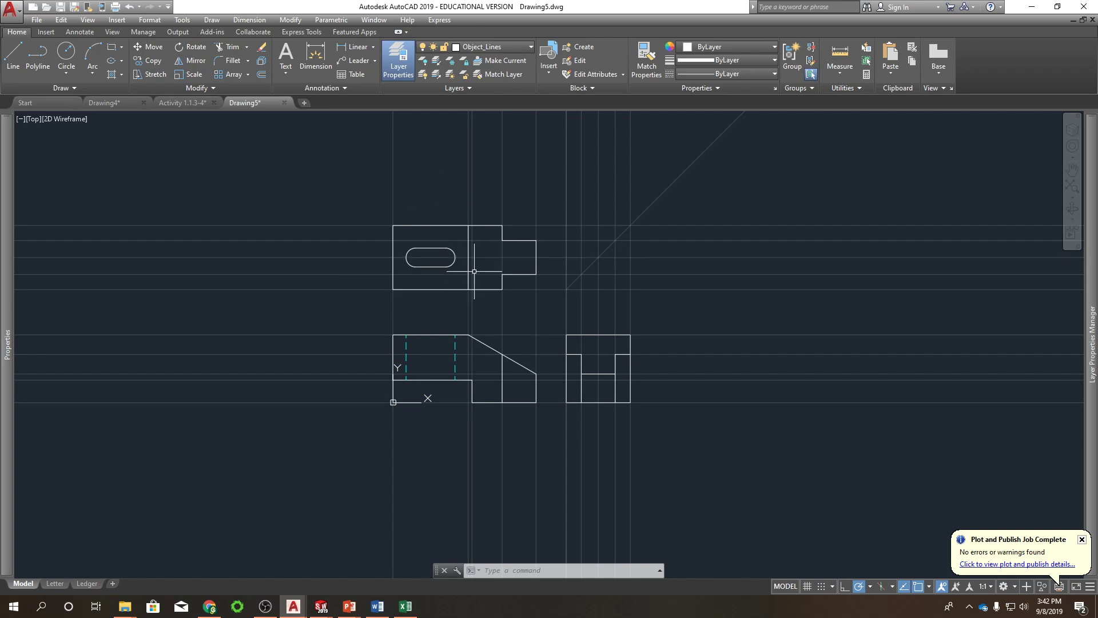
- Draw a vertical line across the top view along the projection of the front view's lower step edge
{"action": "key", "text": "Return"}
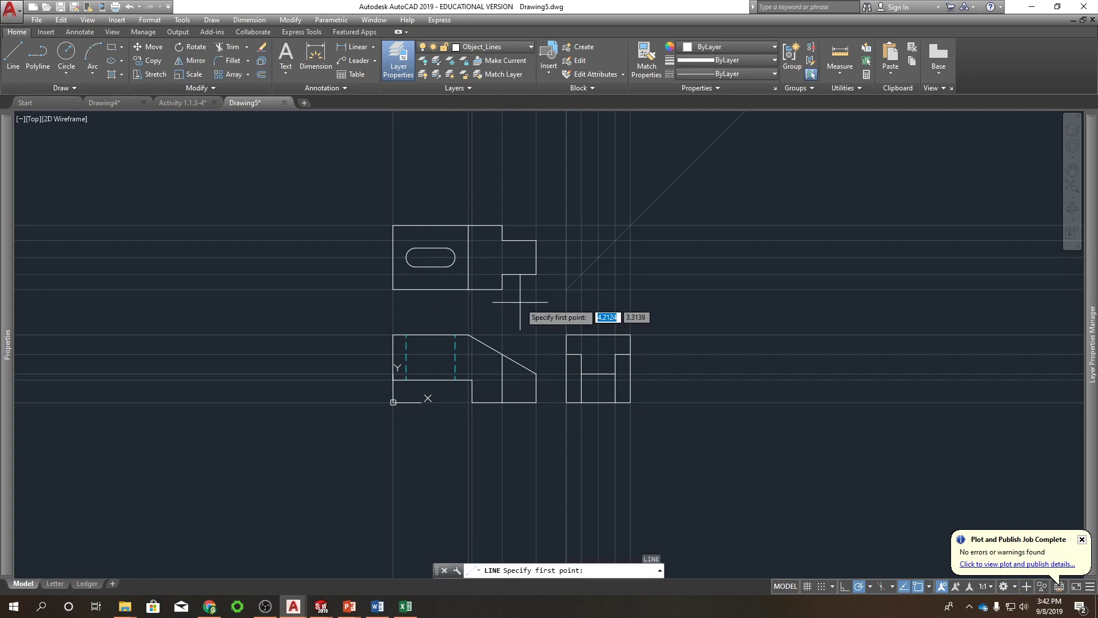
{"action": "left_click", "coordinate": [472, 289]}
{"action": "left_click", "coordinate": [472, 226]}
{"action": "key", "text": "Escape"}
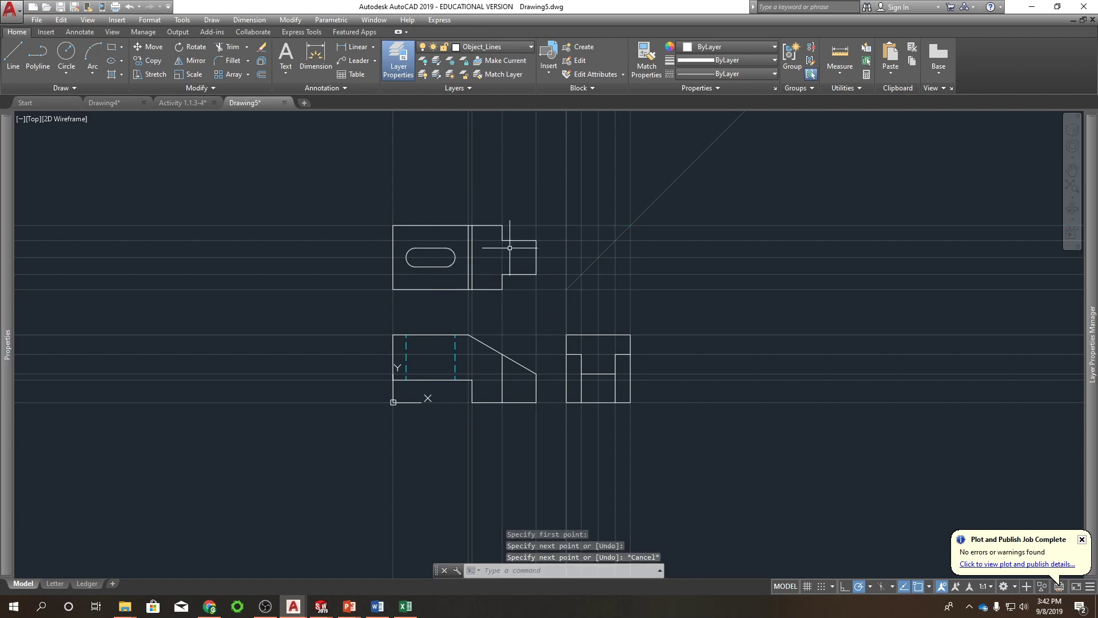
- Match the top view's new vertical line to the properties of the front view's dashed hidden line
{"action": "type", "text": "ma"}
{"action": "key", "text": "Return"}
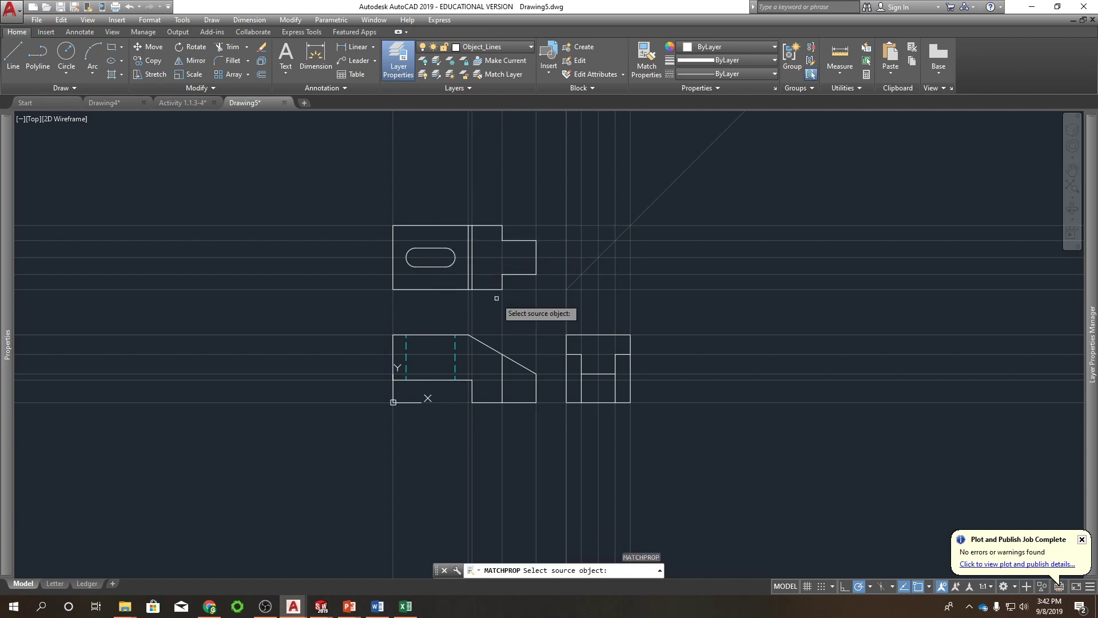
{"action": "left_click", "coordinate": [456, 356]}
{"action": "left_click", "coordinate": [473, 253]}
{"action": "right_click", "coordinate": [543, 225]}
{"action": "left_click", "coordinate": [566, 230]}
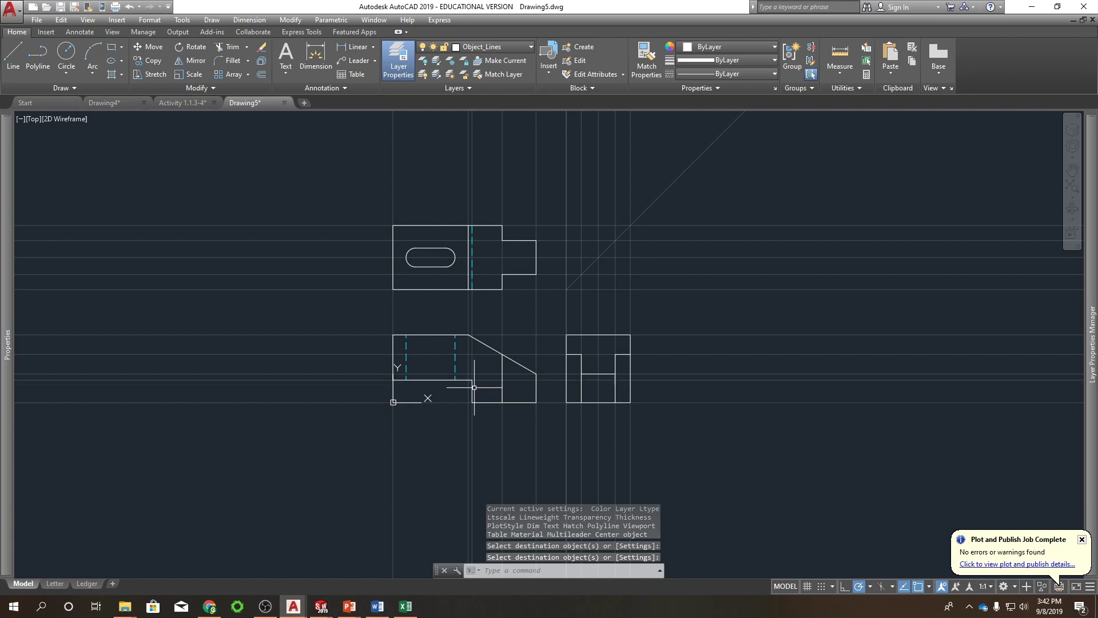
- Draw a horizontal line across the full width of the side view at the height of the front view's lower step
{"action": "type", "text": "l"}
{"action": "key", "text": "Return"}
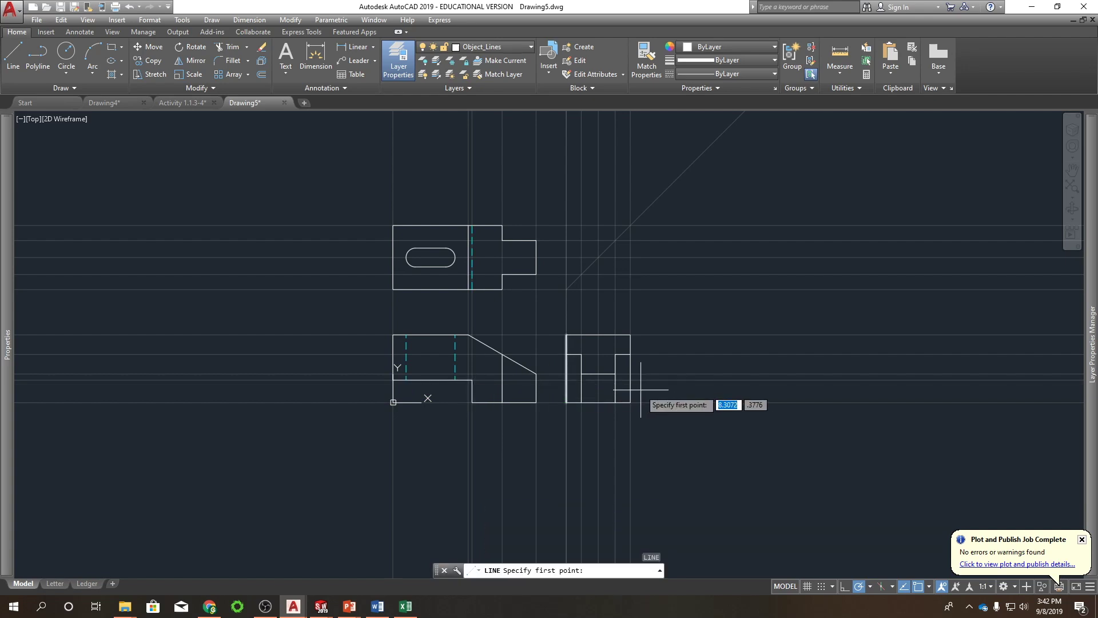
{"action": "left_click", "coordinate": [567, 379]}
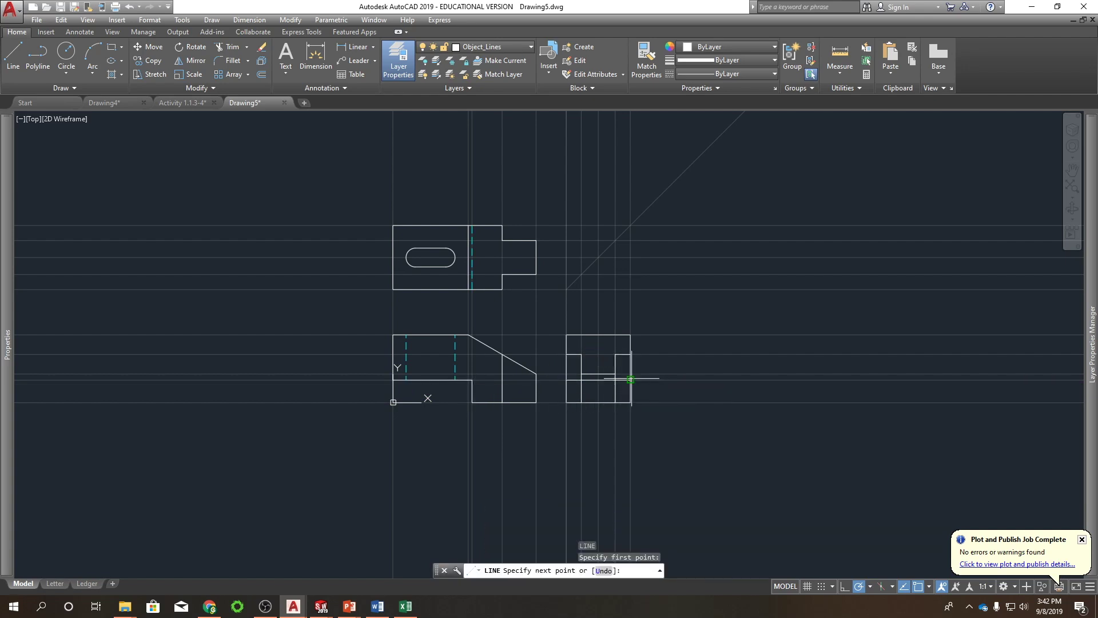
{"action": "left_click", "coordinate": [630, 379]}
{"action": "key", "text": "Escape"}
- Match the side view's new horizontal line to the properties of the front view's dashed hidden line
{"action": "type", "text": "ma"}
{"action": "key", "text": "Return"}
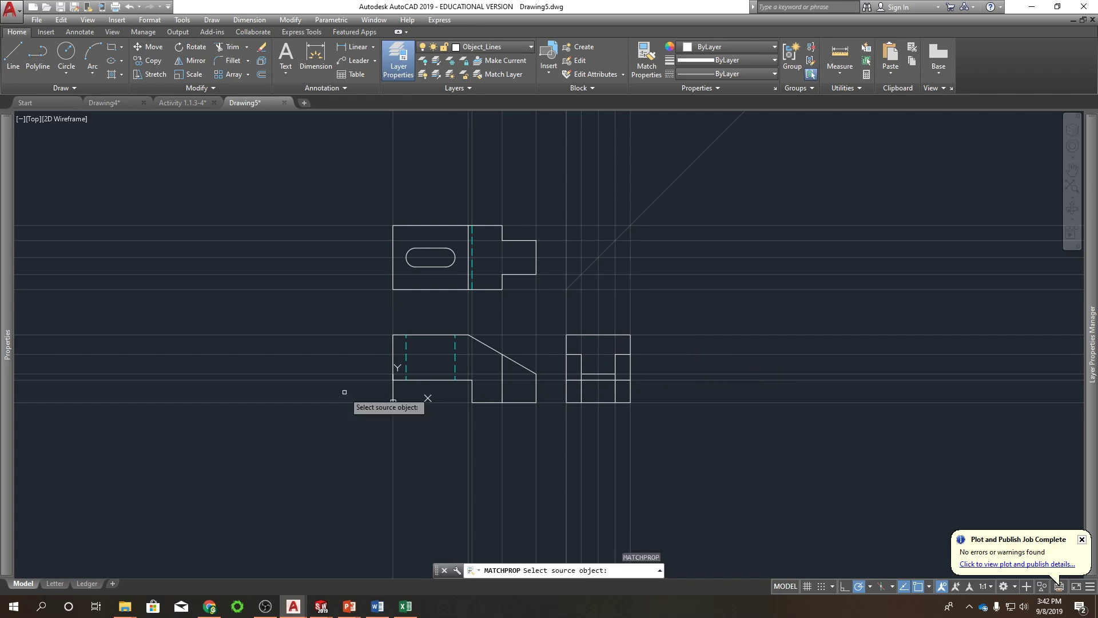
{"action": "left_click", "coordinate": [455, 350]}
{"action": "left_click", "coordinate": [571, 380]}
{"action": "right_click", "coordinate": [731, 321]}
{"action": "left_click", "coordinate": [736, 318]}
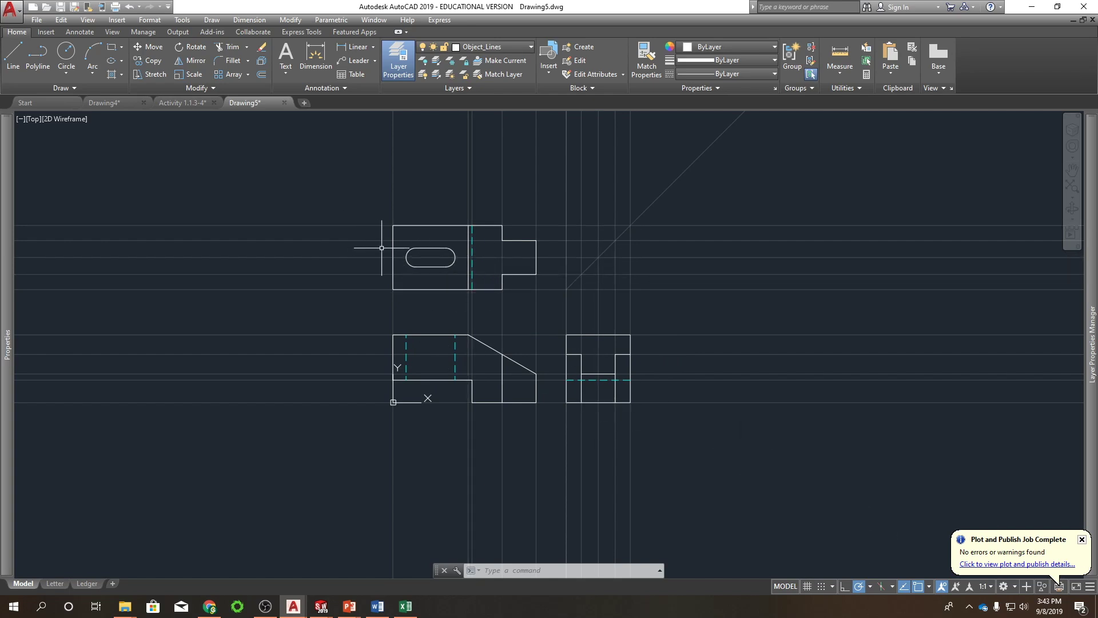
- Copy the horizontal construction line at the tab's upper edge to the slot's upper and lower edges in the top view
{"action": "left_click", "coordinate": [410, 241]}
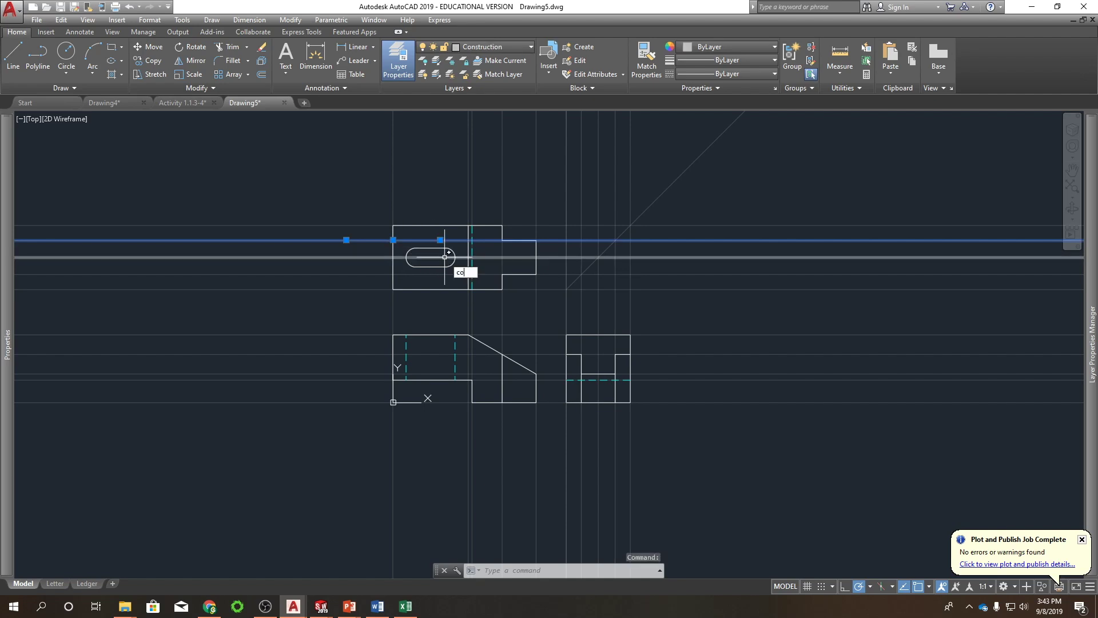
{"action": "key", "text": "Return"}
{"action": "left_click", "coordinate": [469, 241]}
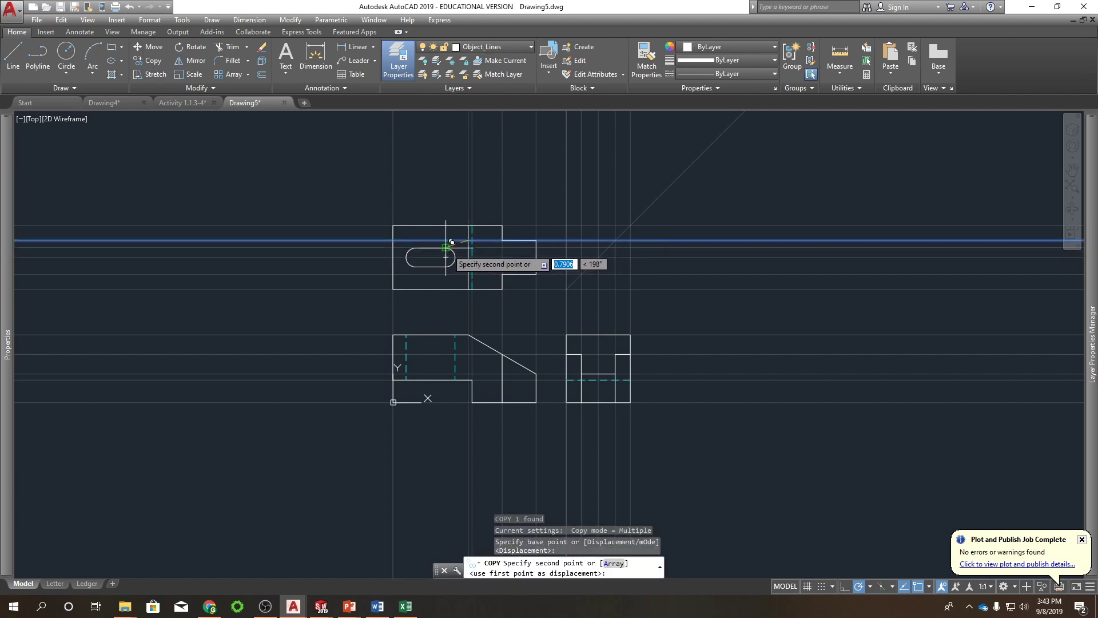
{"action": "left_click", "coordinate": [446, 248]}
{"action": "left_click", "coordinate": [446, 266]}
{"action": "key", "text": "Escape"}
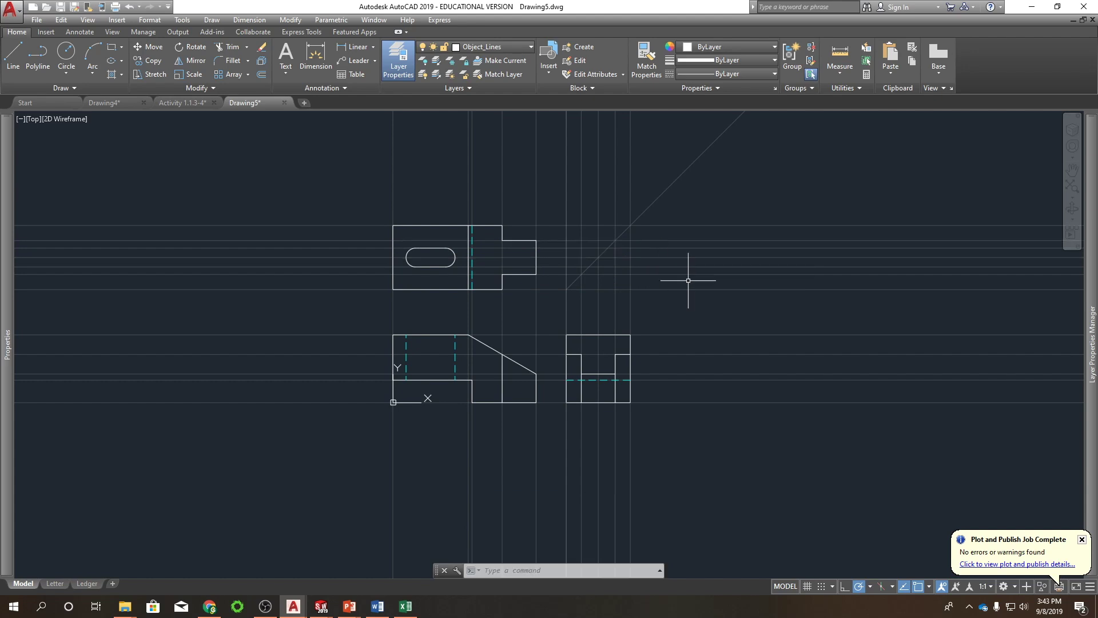
- Rotate copies of the two slot construction lines by 270° about the point where the centre projection meets the 45° line
{"action": "left_click", "coordinate": [563, 248]}
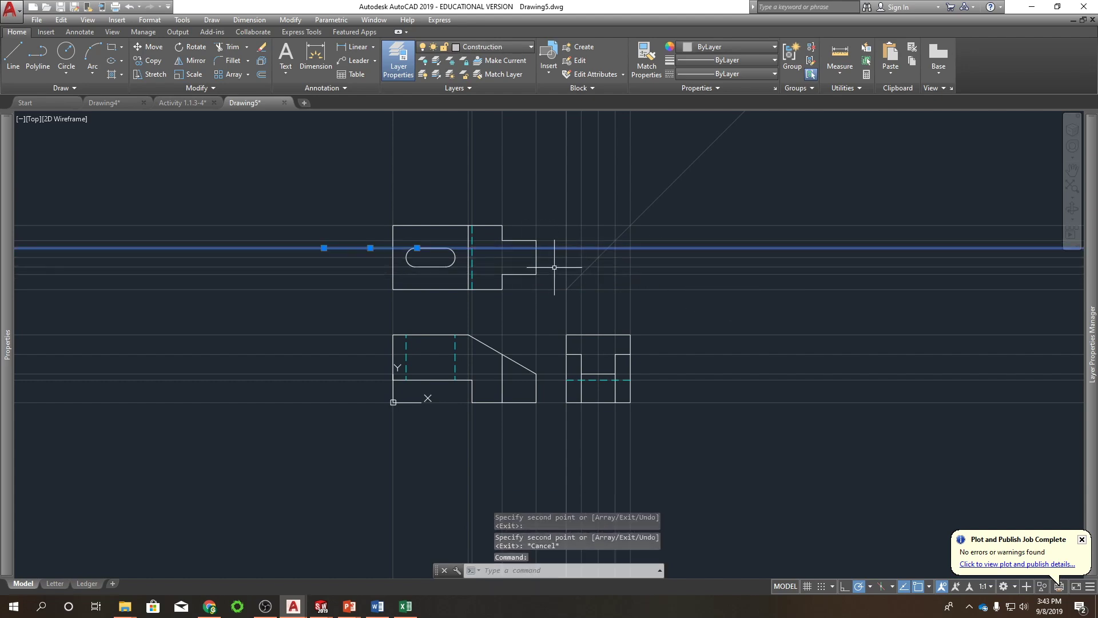
{"action": "left_click", "coordinate": [555, 266], "text": "shift"}
{"action": "left_click", "coordinate": [555, 266], "text": "shift"}
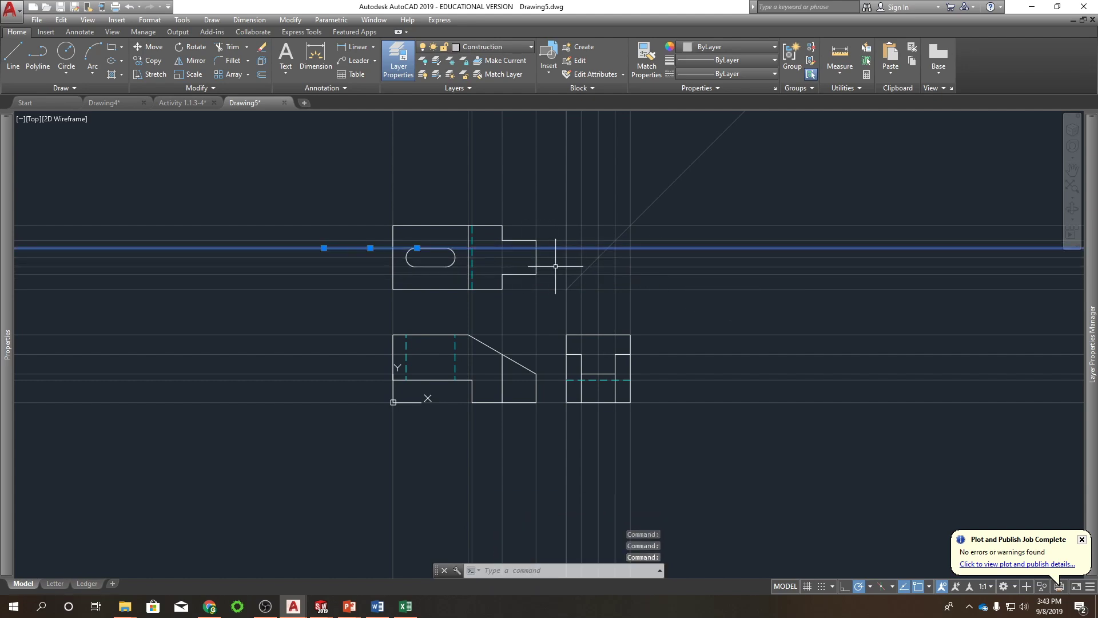
{"action": "left_click", "coordinate": [554, 267]}
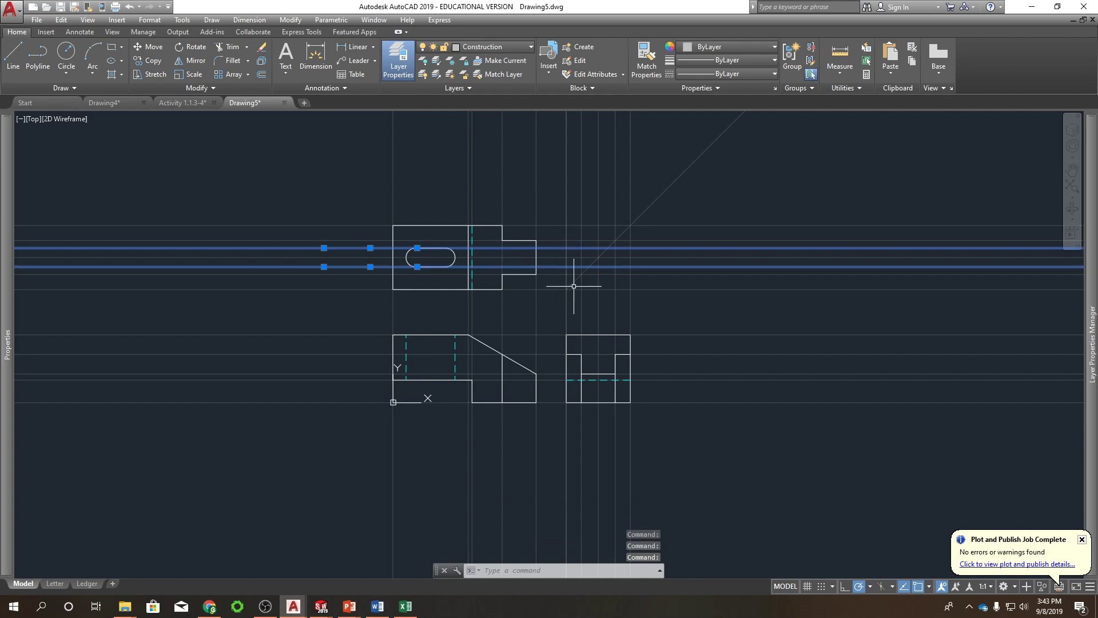
{"action": "key", "text": "Return"}
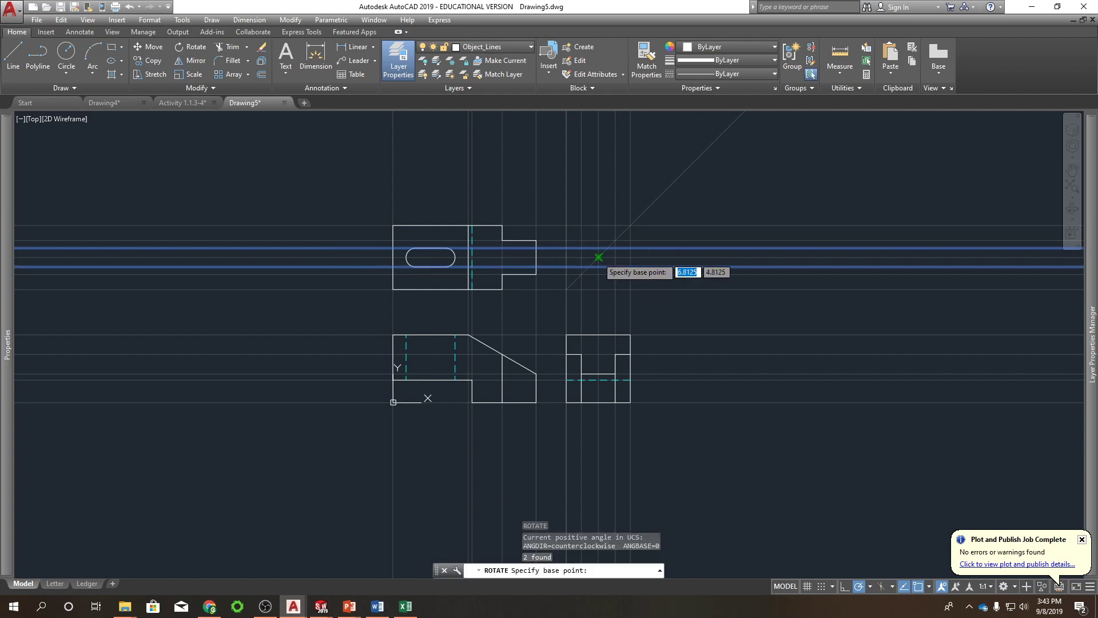
{"action": "left_click", "coordinate": [599, 257]}
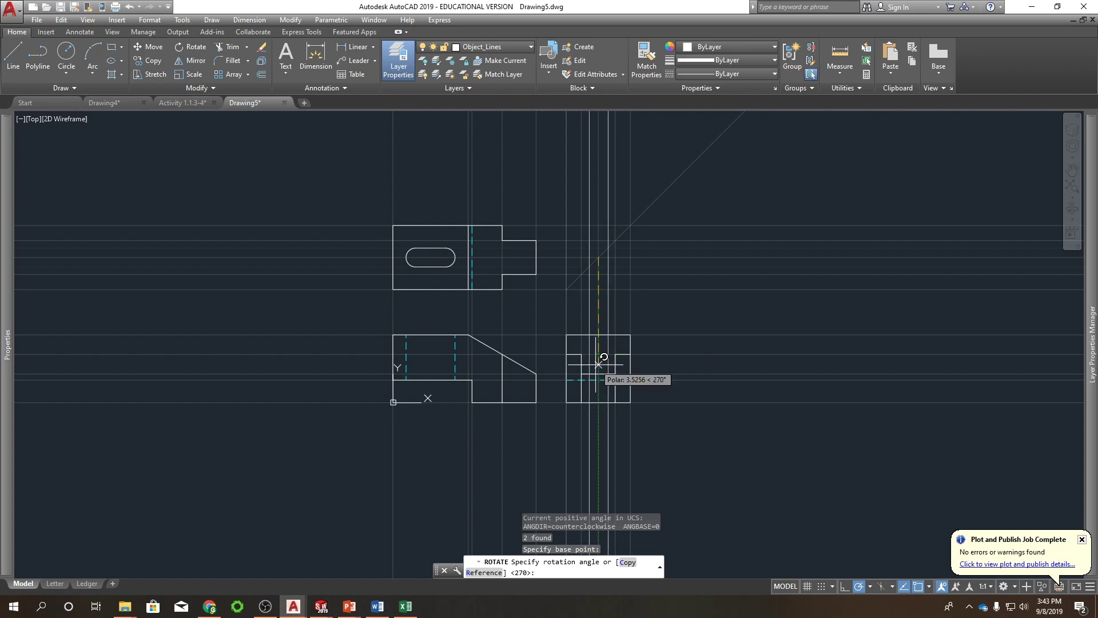
{"action": "type", "text": "c"}
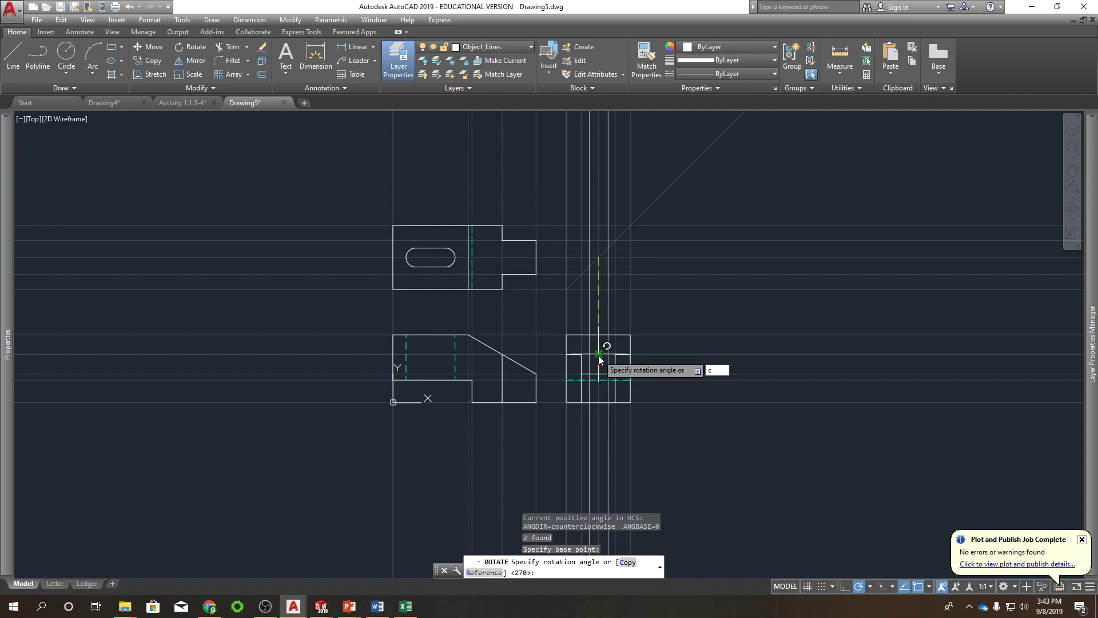
{"action": "key", "text": "Return"}
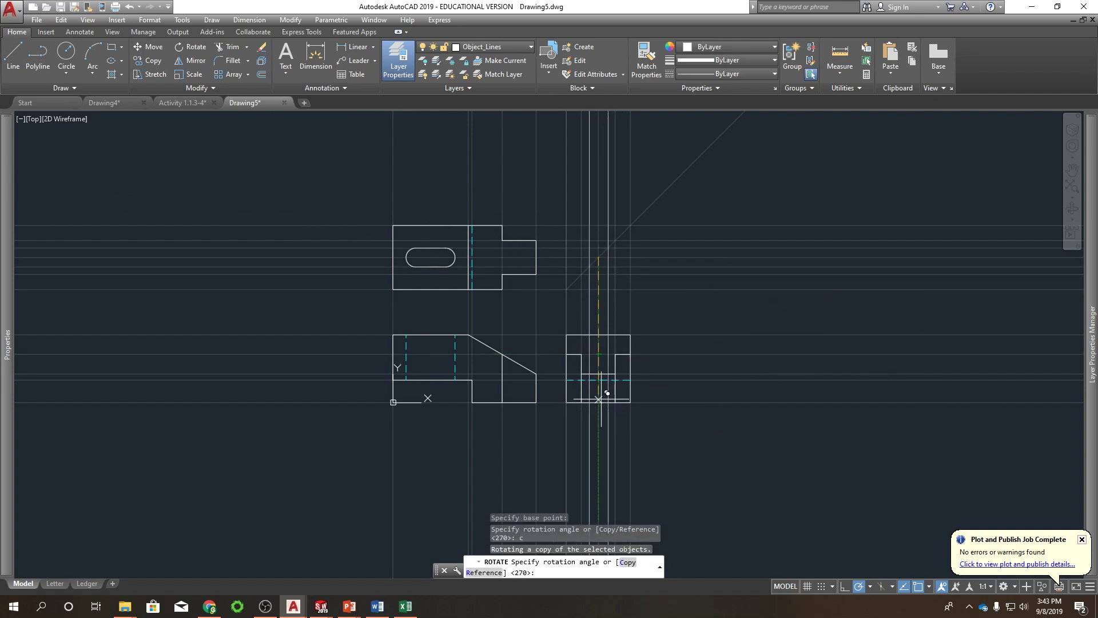
{"action": "key", "text": "Escape"}
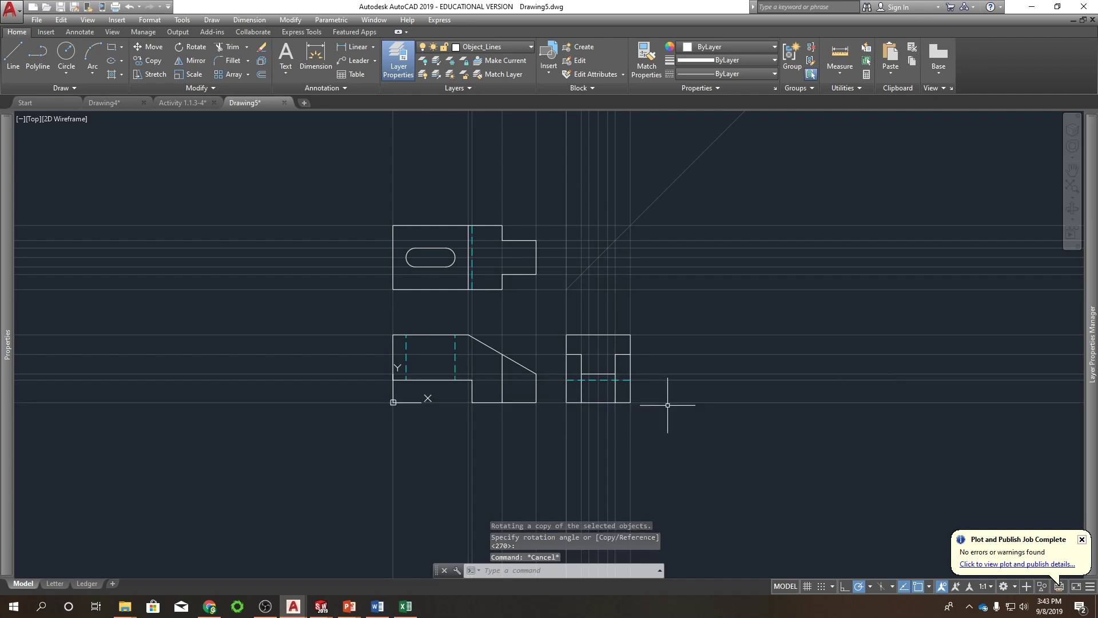
- Draw two vertical lines in the side view from its top edge down along the slot's projection lines
{"action": "key", "text": "l"}
{"action": "key", "text": "Return"}
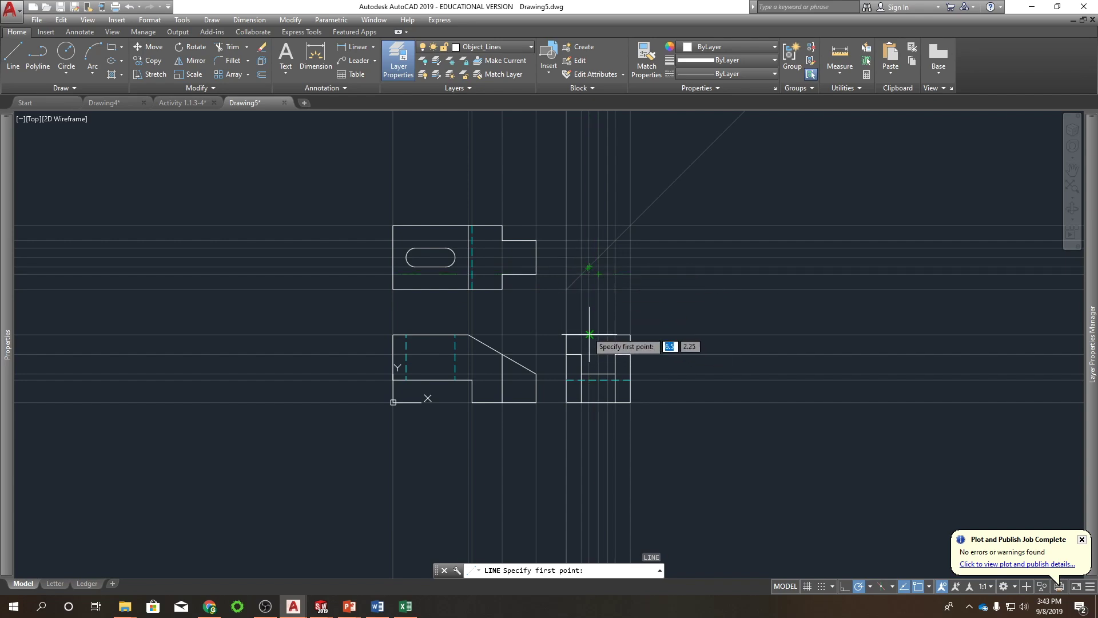
{"action": "left_click", "coordinate": [582, 354]}
{"action": "left_click", "coordinate": [590, 379]}
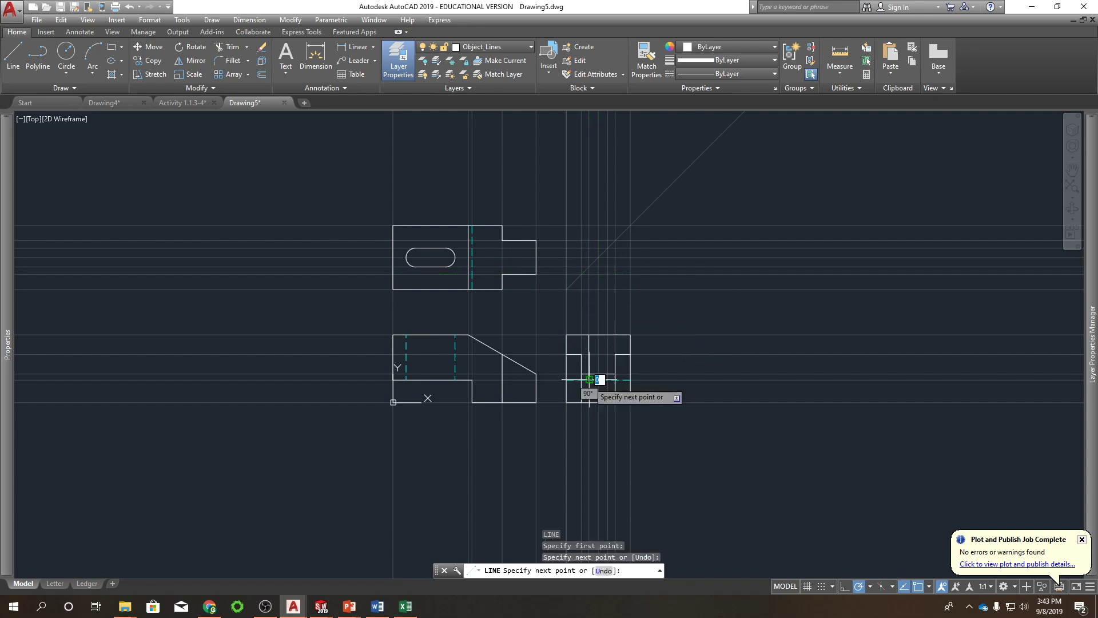
{"action": "key", "text": "Return"}
{"action": "key", "text": "Return"}
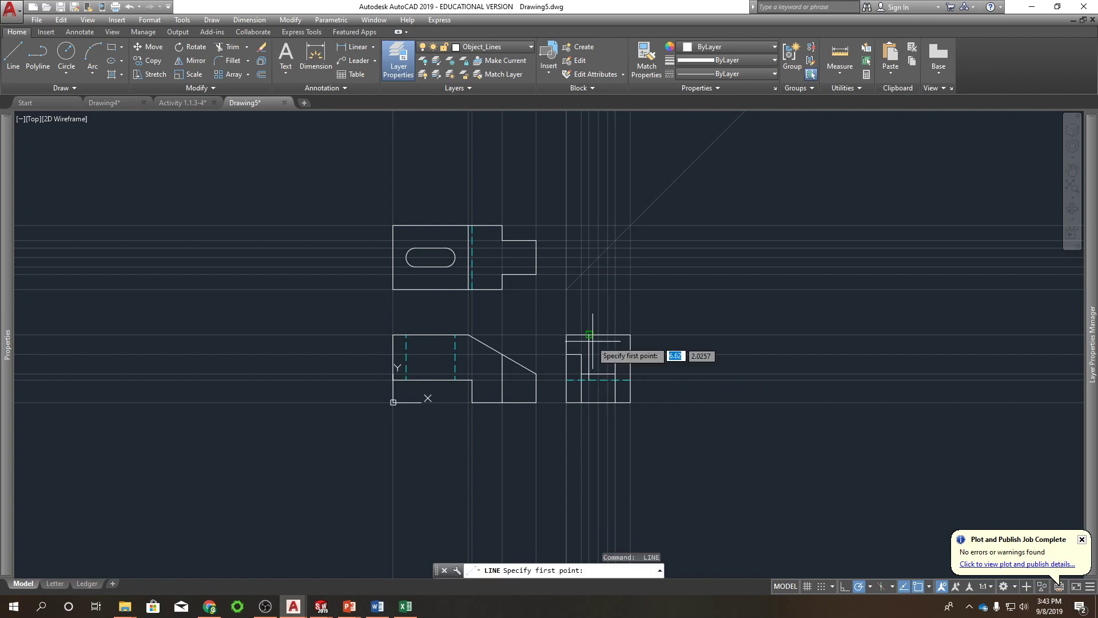
{"action": "left_click", "coordinate": [608, 334]}
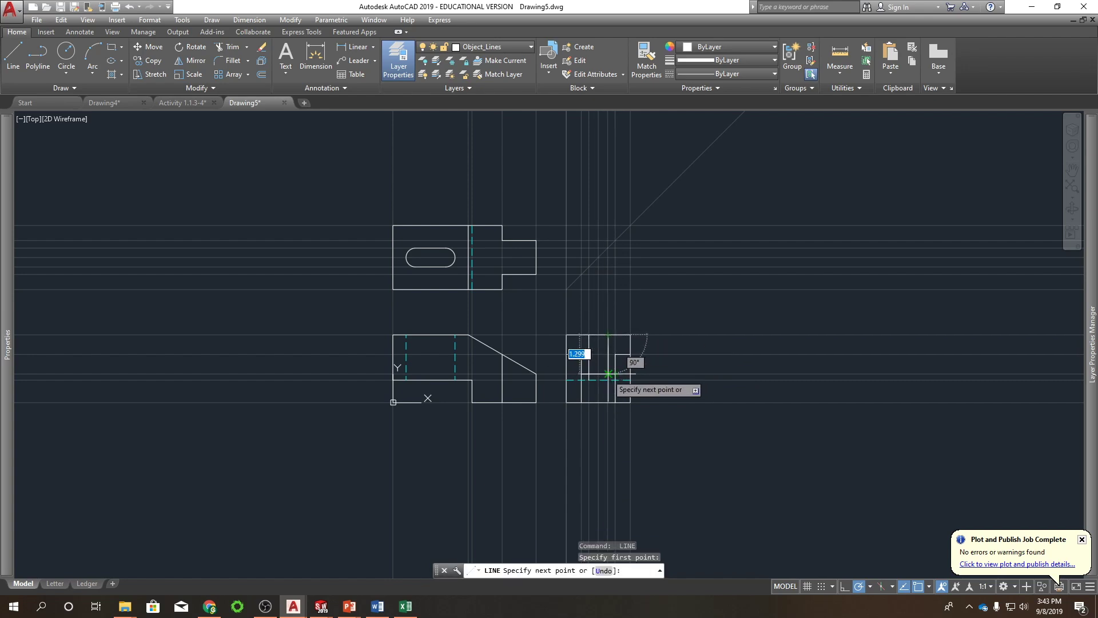
{"action": "left_click", "coordinate": [607, 374]}
{"action": "right_click", "coordinate": [693, 300]}
{"action": "left_click", "coordinate": [722, 307]}
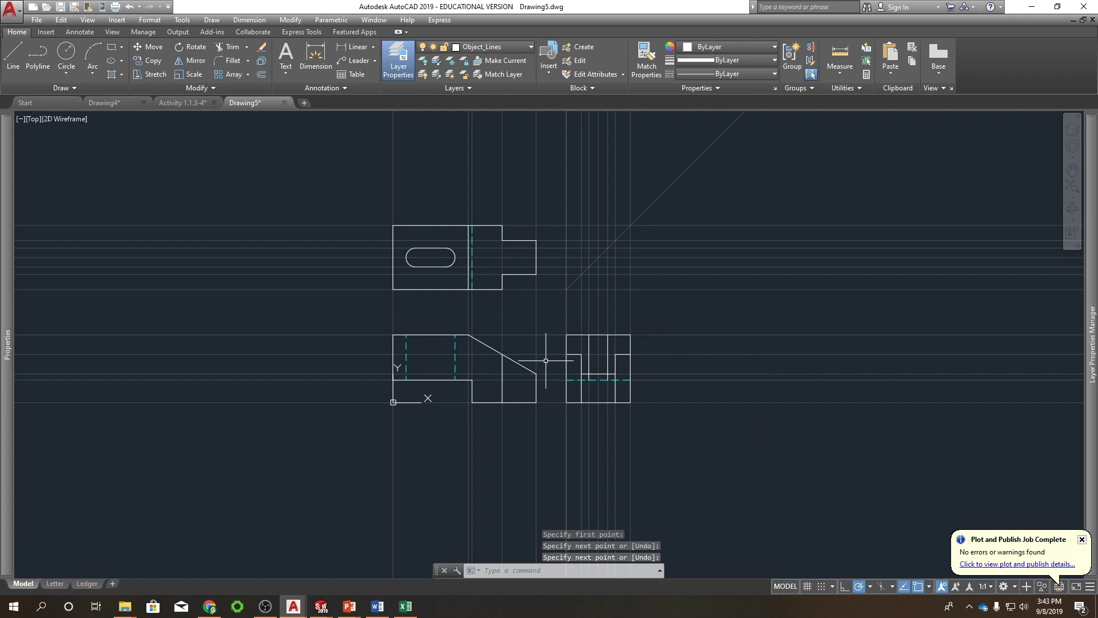
- Match the side view's two vertical slot lines to the properties of its dashed horizontal line
{"action": "type", "text": "ma"}
{"action": "key", "text": "Return"}
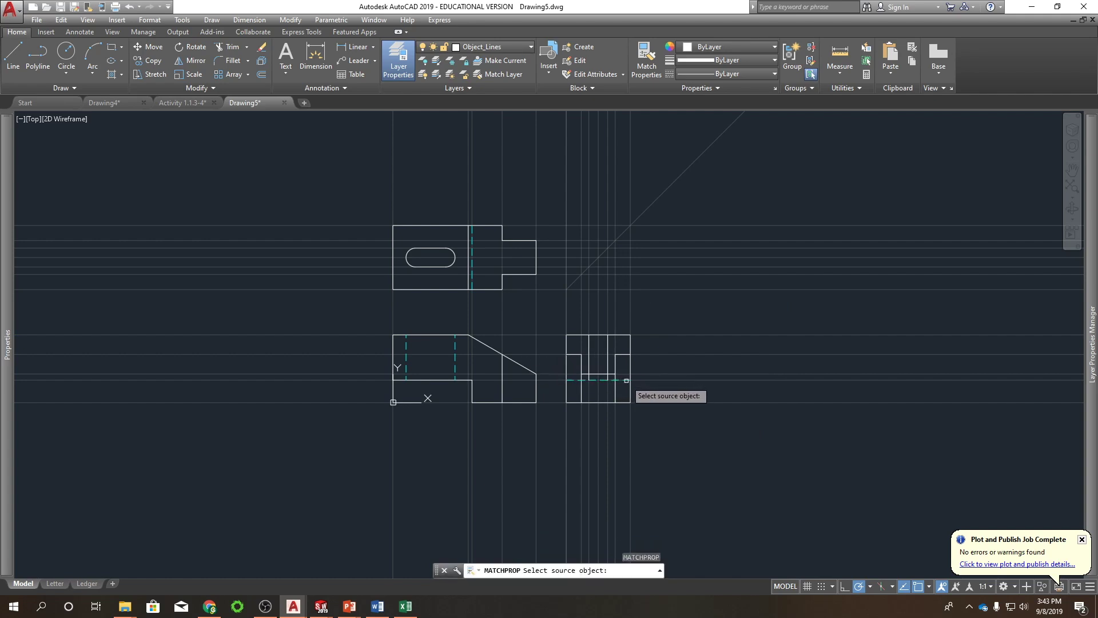
{"action": "left_click", "coordinate": [627, 380]}
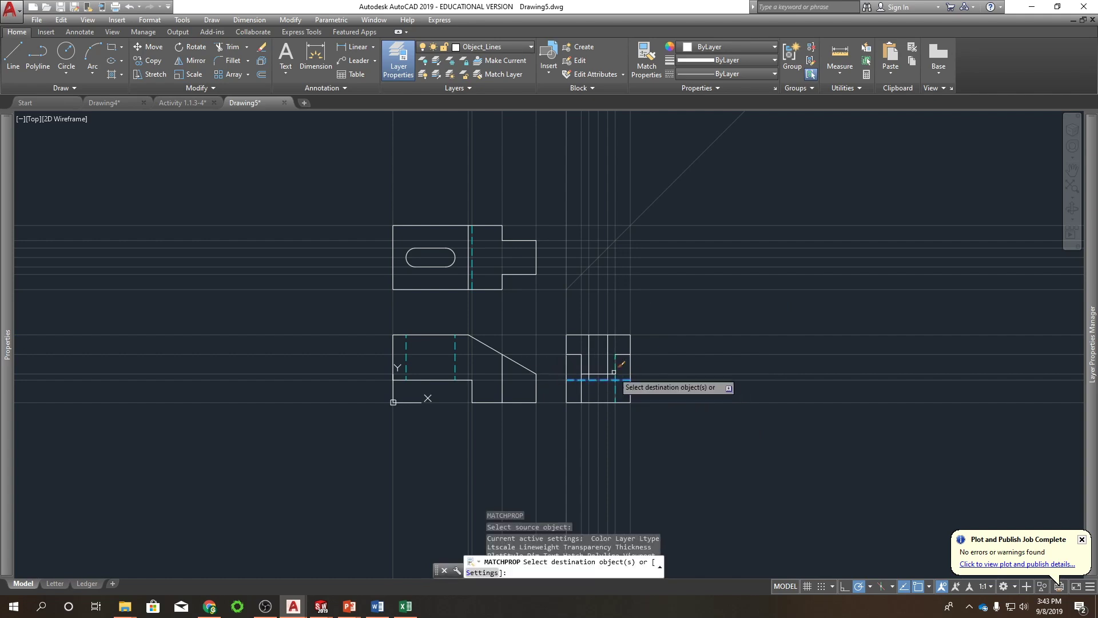
{"action": "left_click", "coordinate": [590, 346]}
{"action": "right_click", "coordinate": [661, 300]}
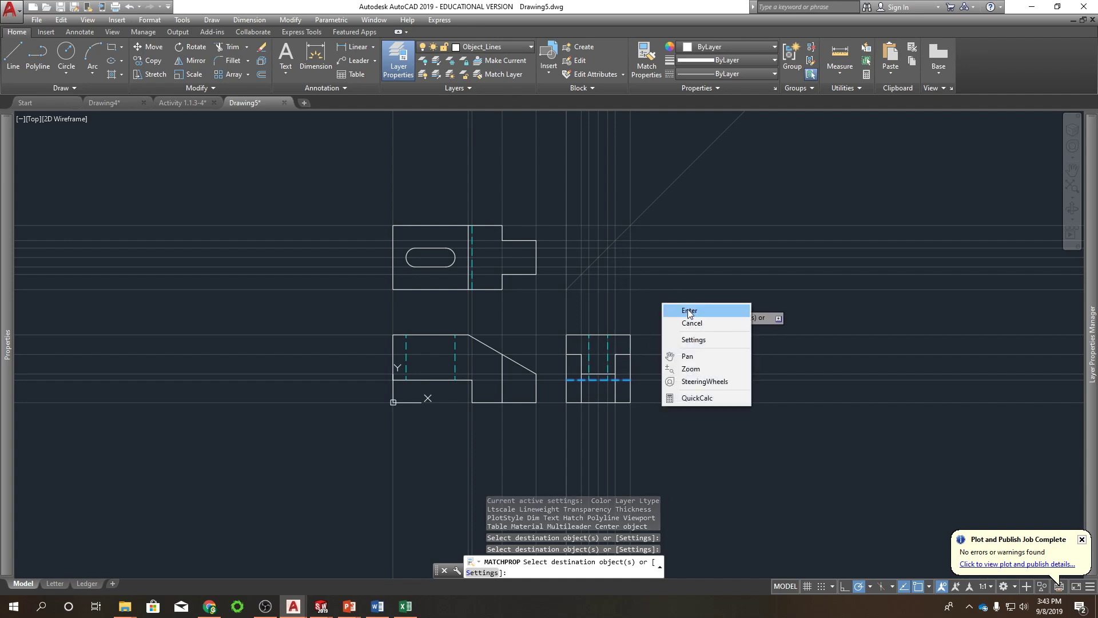
{"action": "left_click", "coordinate": [690, 312]}
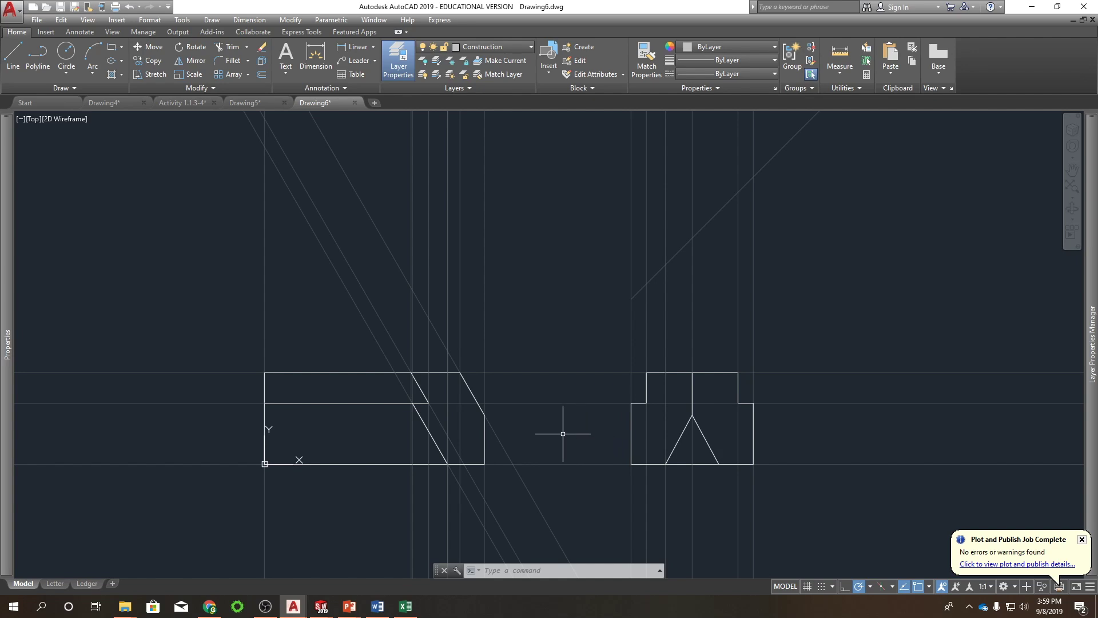
- In Drawing6, draw a horizontal construction line through the lower end of the 45° projection line
{"action": "type", "text": "l"}
{"action": "key", "text": "Return"}
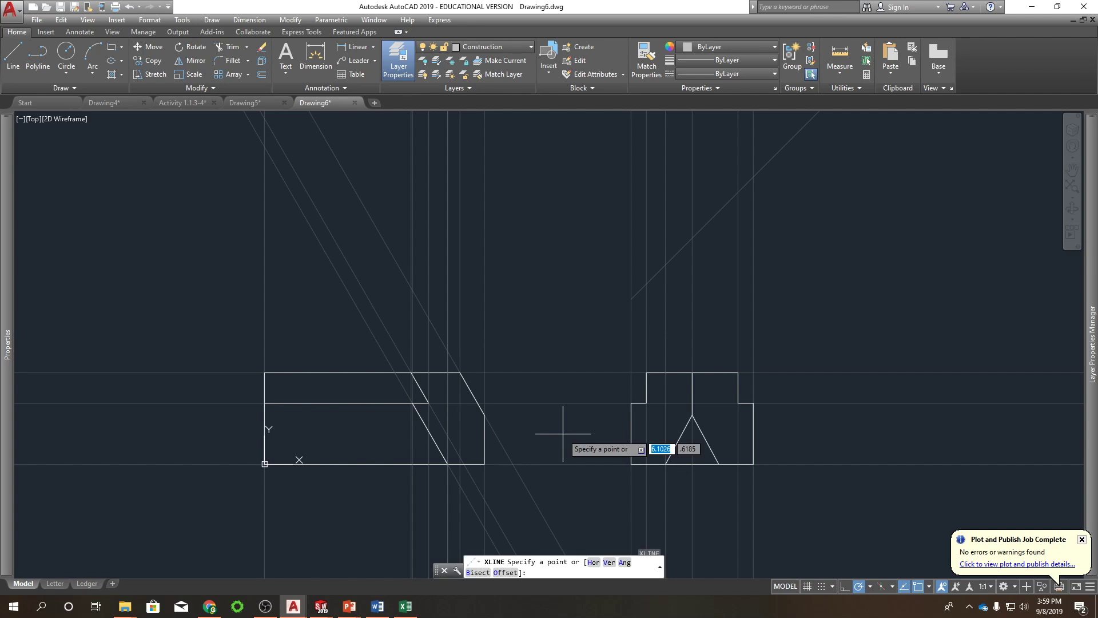
{"action": "left_click", "coordinate": [632, 299]}
{"action": "left_click", "coordinate": [791, 298]}
{"action": "key", "text": "Return"}
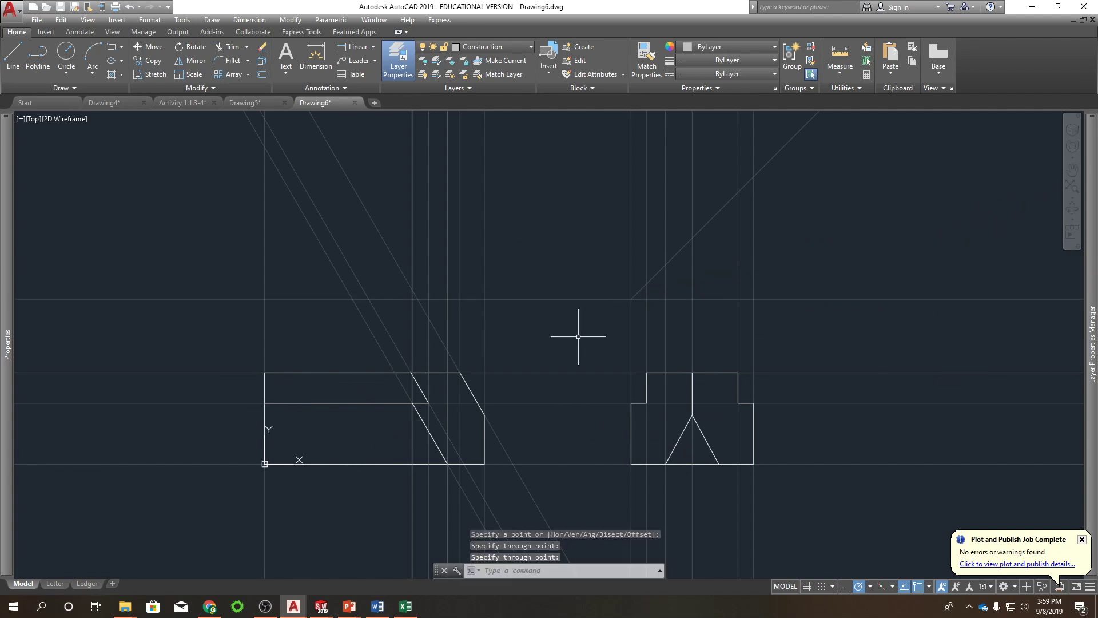
{"action": "middle_click_drag", "start_coordinate": [657, 227], "coordinate": [556, 334]}
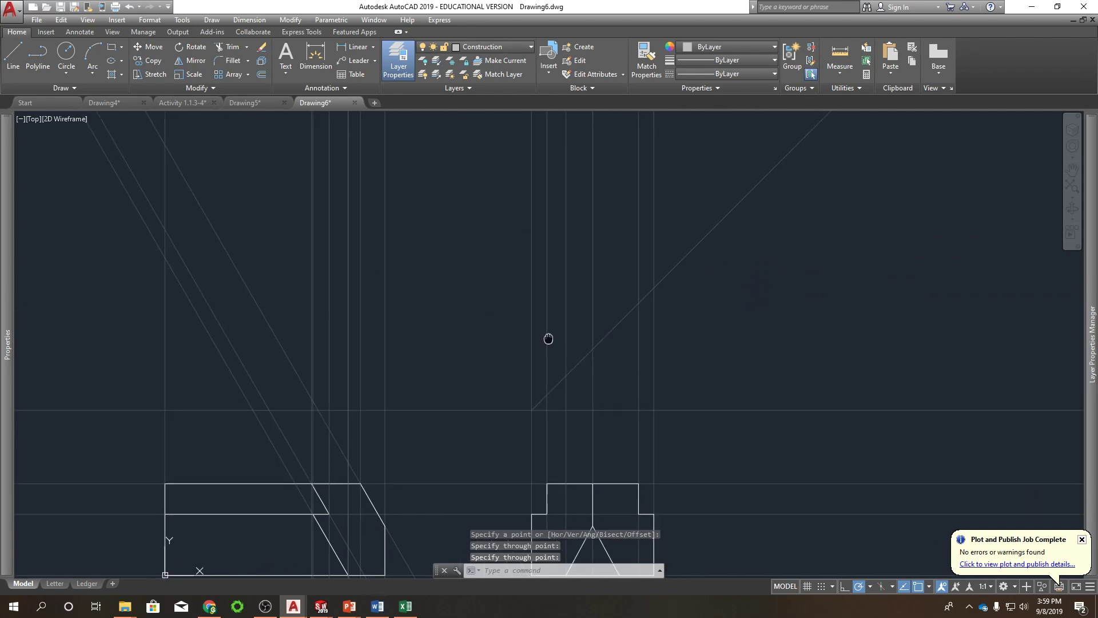
{"action": "left_click", "coordinate": [670, 199]}
{"action": "left_click", "coordinate": [537, 196]}
{"action": "key", "text": "Escape"}
- Copy the vertical construction line at the lower-left end of the side view's inverted V to the V's lower-right end
{"action": "middle_click_drag", "start_coordinate": [615, 311], "coordinate": [577, 116]}
{"action": "left_click", "coordinate": [532, 241]}
{"action": "left_click", "coordinate": [513, 225]}
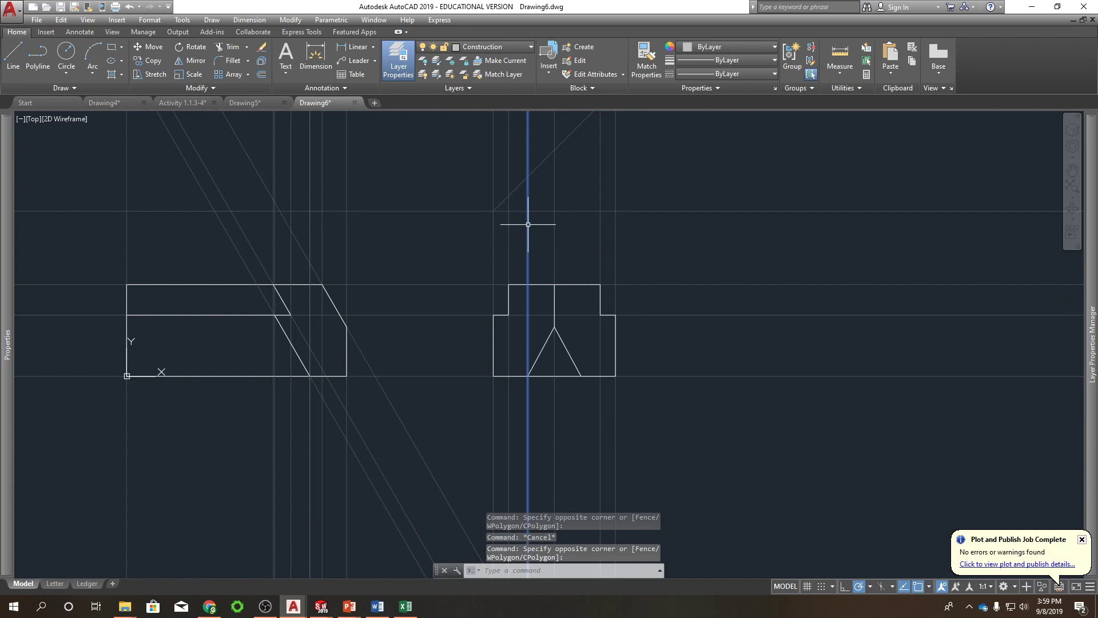
{"action": "type", "text": "co"}
{"action": "key", "text": "Return"}
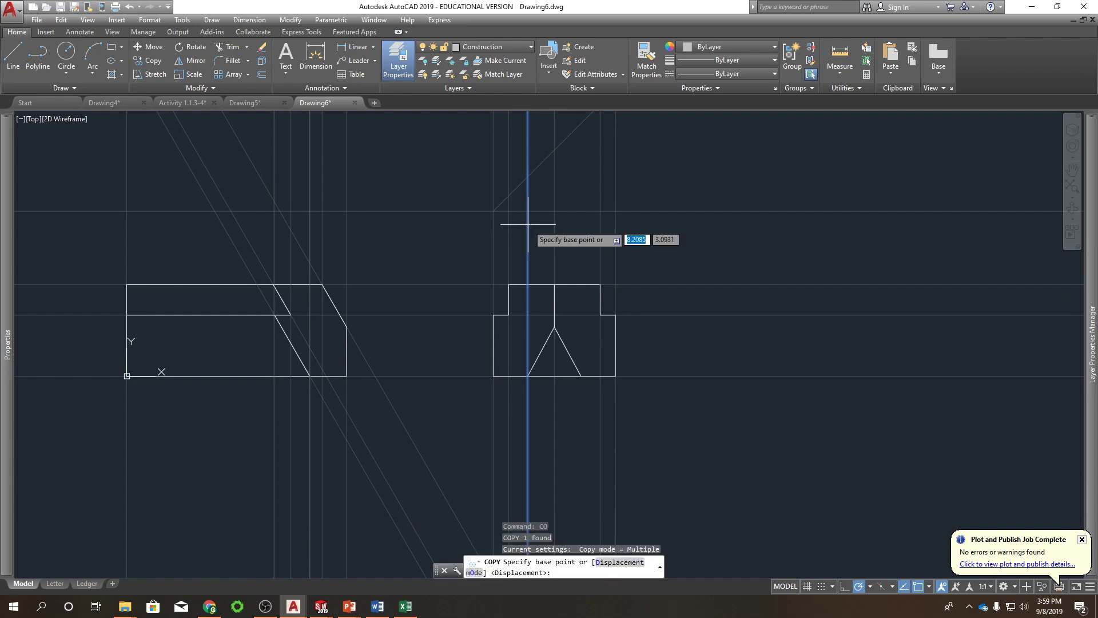
{"action": "left_click", "coordinate": [528, 376]}
{"action": "left_click", "coordinate": [583, 375]}
{"action": "key", "text": "Escape"}
- Rotate copies of the six side-view vertical construction lines by 90° about the point where the centre projection meets the 45° line
{"action": "middle_click_drag", "start_coordinate": [626, 206], "coordinate": [596, 410]}
{"action": "left_click", "coordinate": [611, 197]}
{"action": "left_click", "coordinate": [470, 224]}
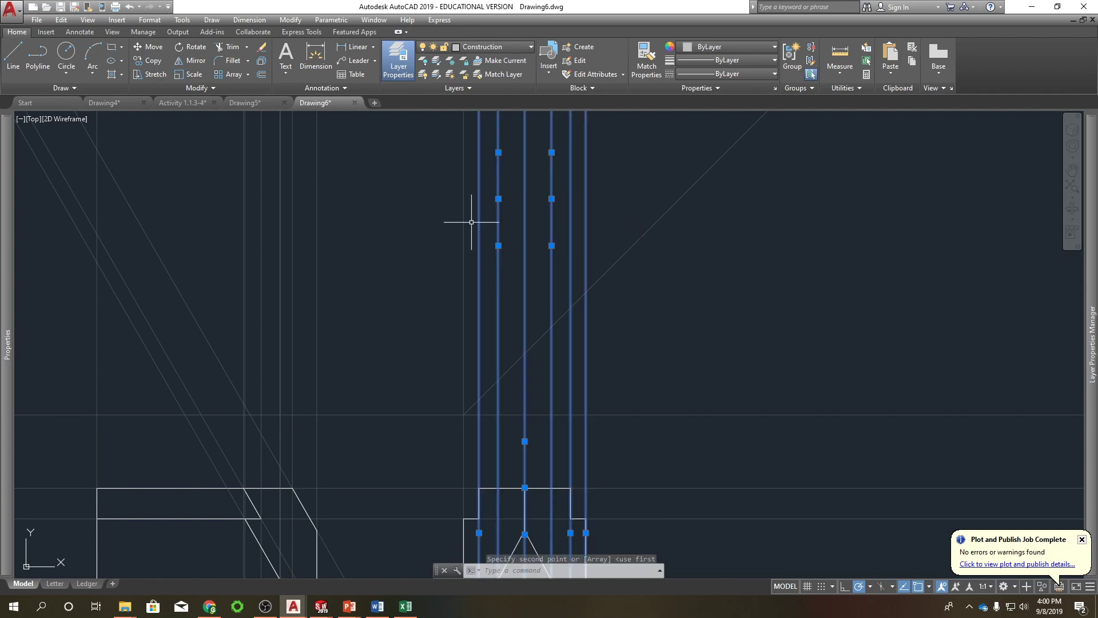
{"action": "type", "text": "ro"}
{"action": "key", "text": "Return"}
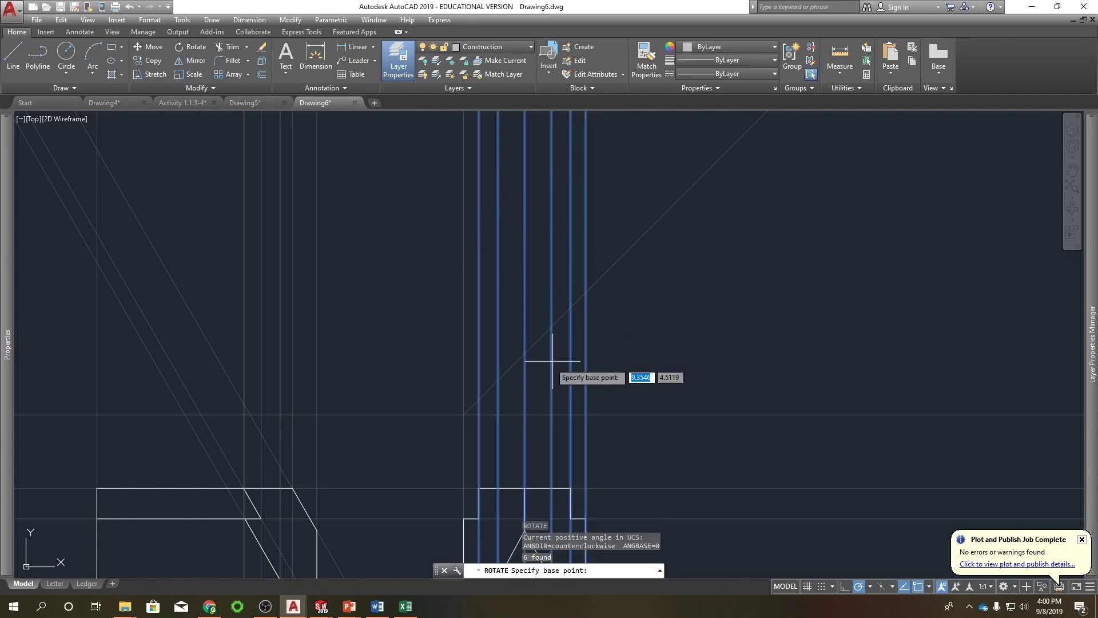
{"action": "left_click", "coordinate": [524, 353]}
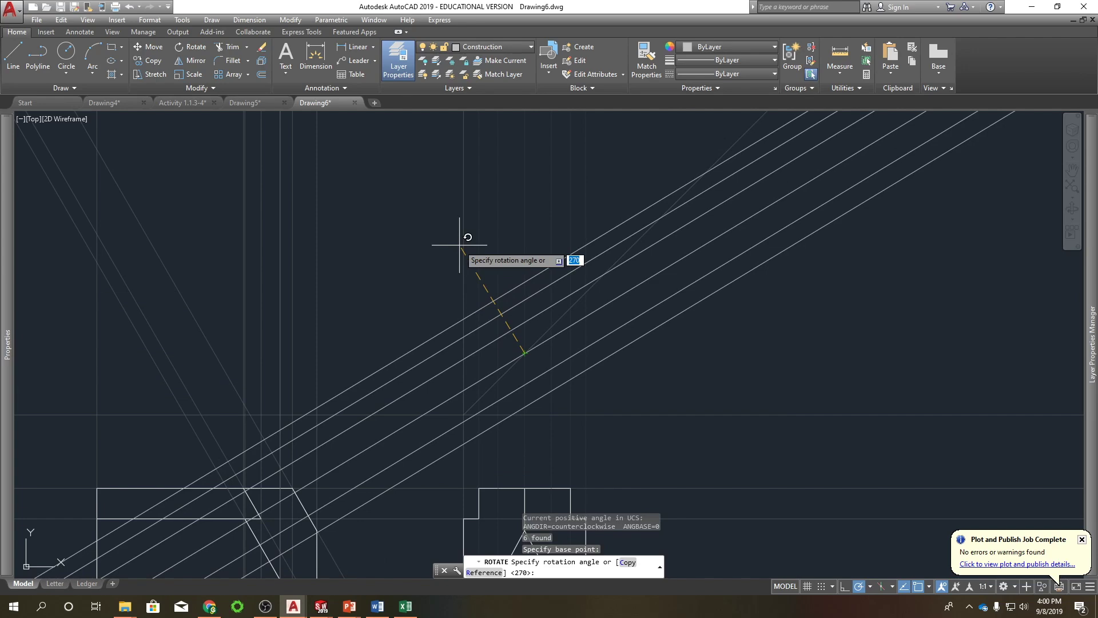
{"action": "type", "text": "c"}
{"action": "key", "text": "Return"}
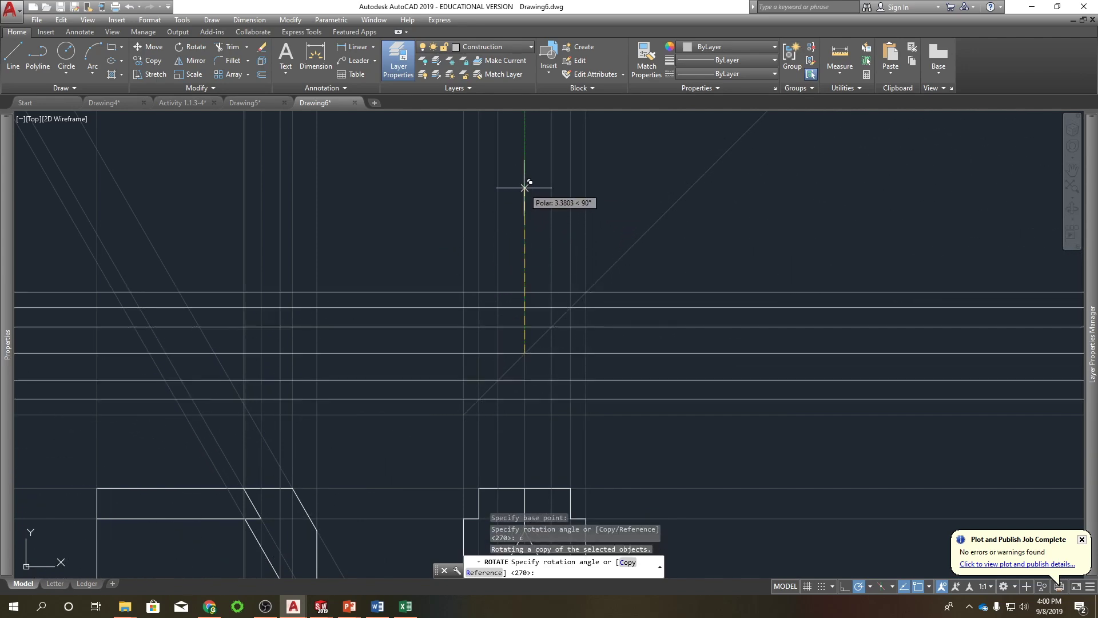
{"action": "left_click", "coordinate": [680, 168]}
- Compare the front view's outer sloped edge with the vertical centre line in the side view
{"action": "scroll", "coordinate": [225, 209], "scroll_direction": "down", "scroll_amount": 4}
{"action": "mouse_move", "coordinate": [225, 208]}
{"action": "middle_mouse_down"}
{"action": "mouse_move", "coordinate": [343, 238]}
{"action": "mouse_move", "coordinate": [289, 242]}
{"action": "middle_mouse_up"}
{"action": "scroll", "coordinate": [355, 236], "scroll_direction": "up", "scroll_amount": 2}
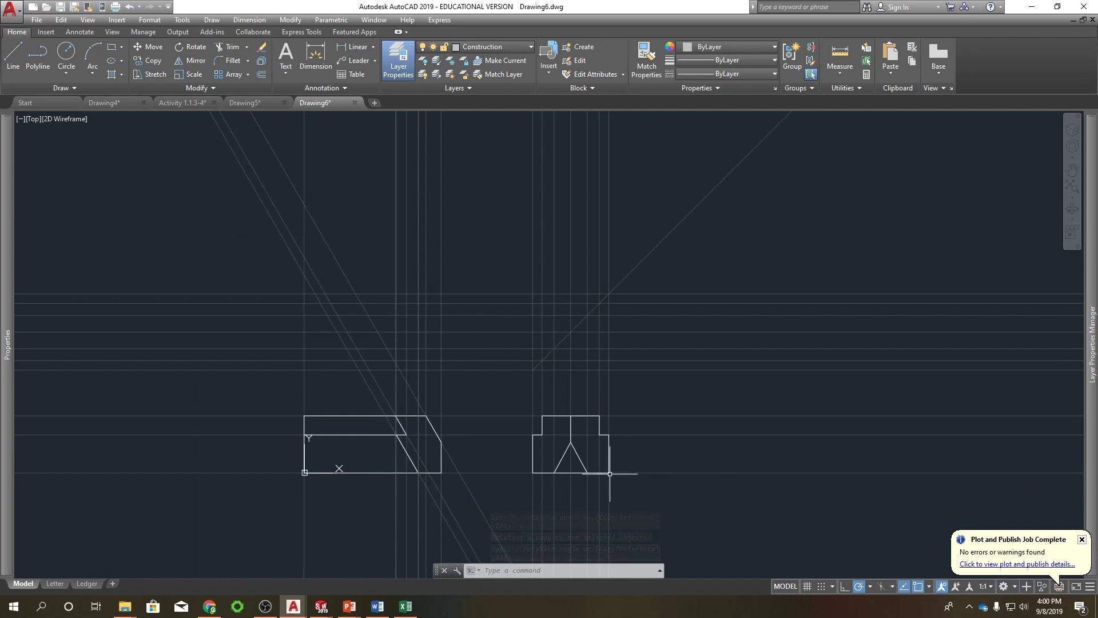
{"action": "scroll", "coordinate": [443, 440], "scroll_direction": "down", "scroll_amount": 6}
{"action": "scroll", "coordinate": [454, 428], "scroll_direction": "up", "scroll_amount": 6}
{"action": "middle_click_drag", "start_coordinate": [455, 429], "coordinate": [415, 372]}
{"action": "scroll", "coordinate": [415, 372], "scroll_direction": "up", "scroll_amount": 2}
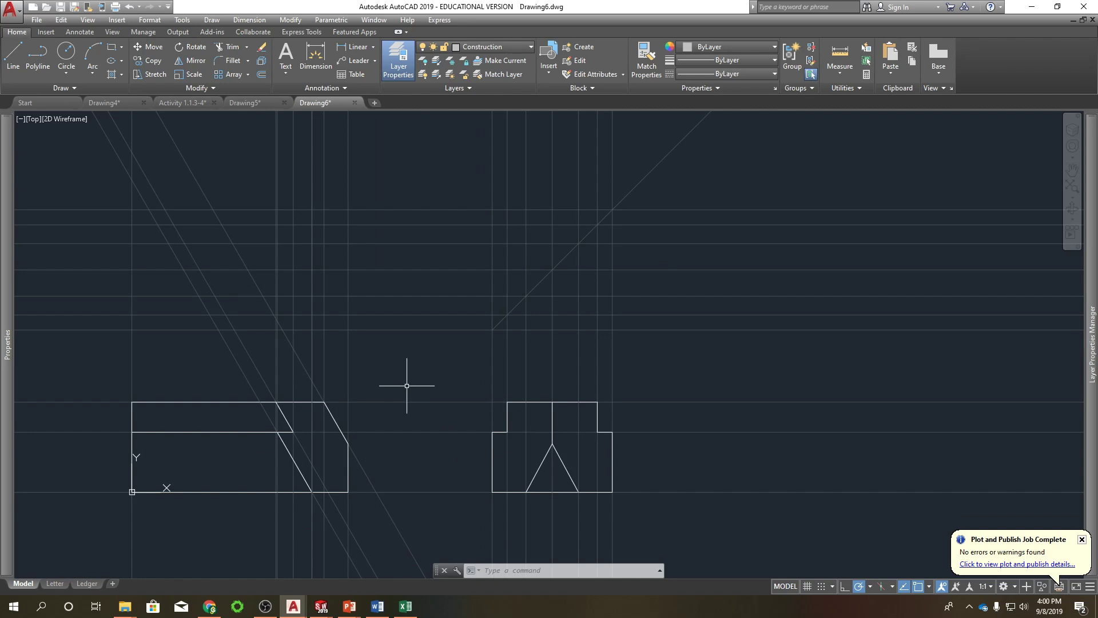
{"action": "left_click", "coordinate": [338, 426]}
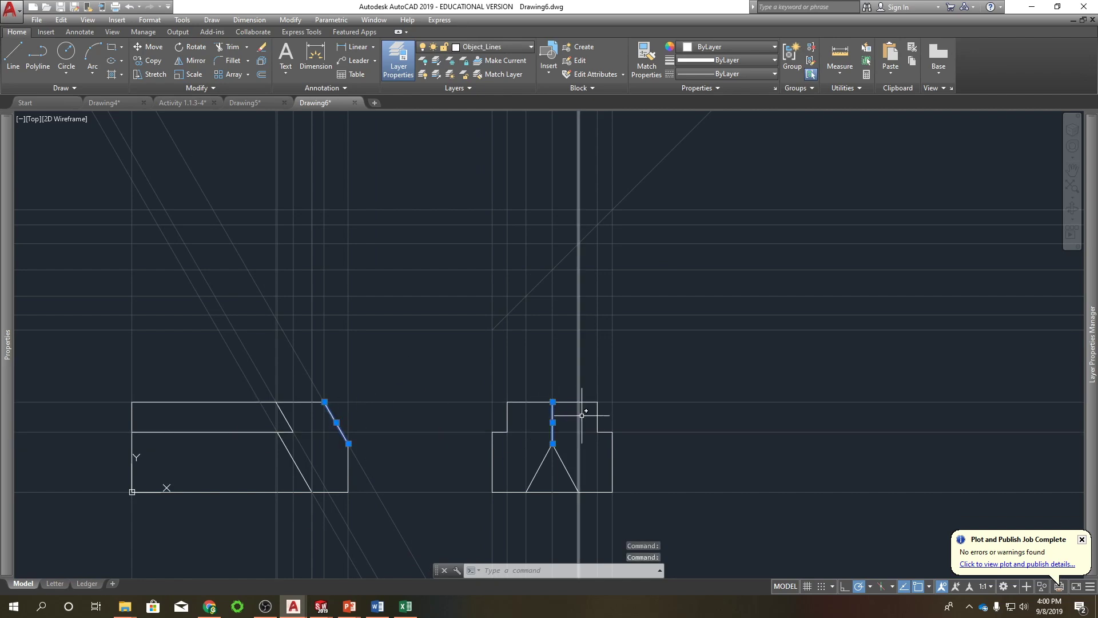
{"action": "middle_click_drag", "start_coordinate": [360, 345], "coordinate": [360, 366]}
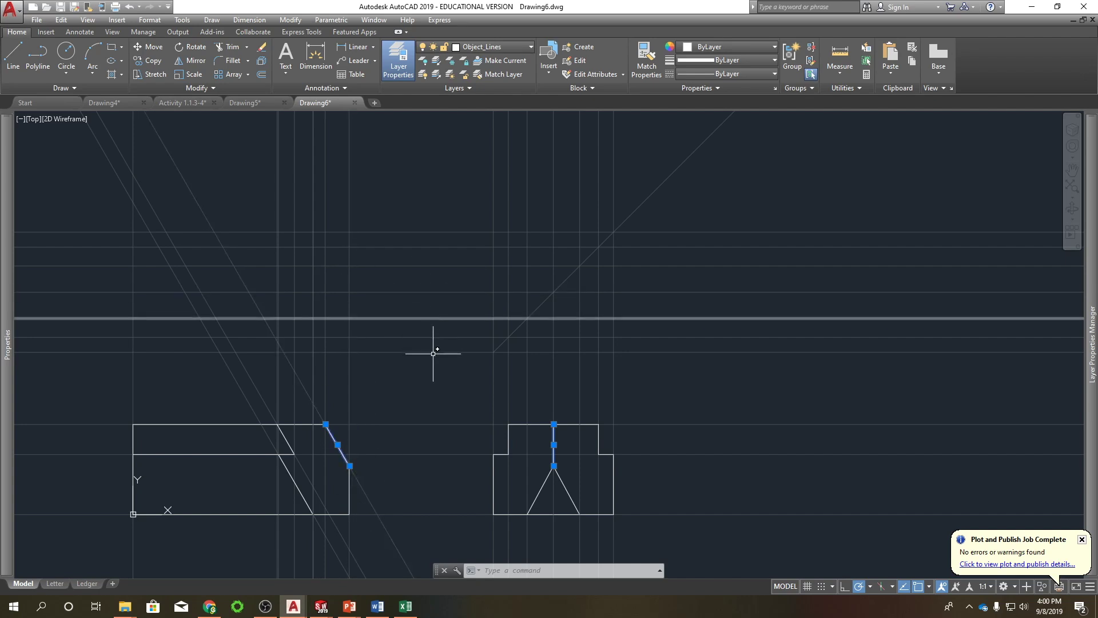
- Draw a short horizontal top-view line on the centre projection, between the vertical projections of the front view's outer sloped edge ends
{"action": "type", "text": "l"}
{"action": "key", "text": "Return"}
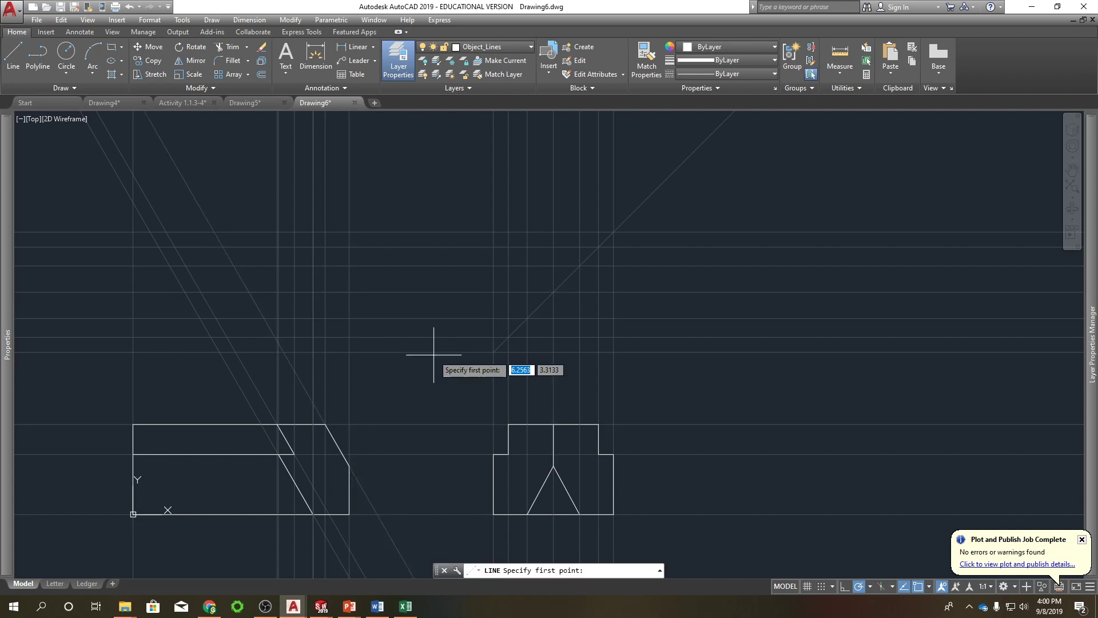
{"action": "left_click", "coordinate": [350, 292]}
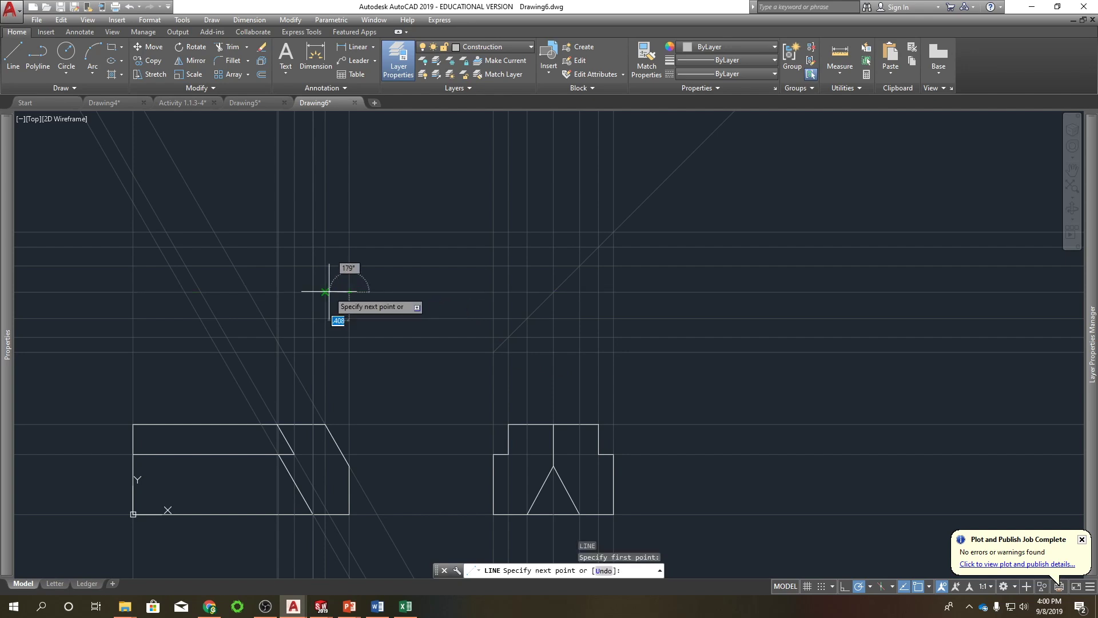
{"action": "key", "text": "Escape"}
{"action": "key", "text": "Escape"}
- Match the new short top-view line to the properties of the front view's outer sloped edge
{"action": "type", "text": "ma"}
{"action": "key", "text": "Return"}
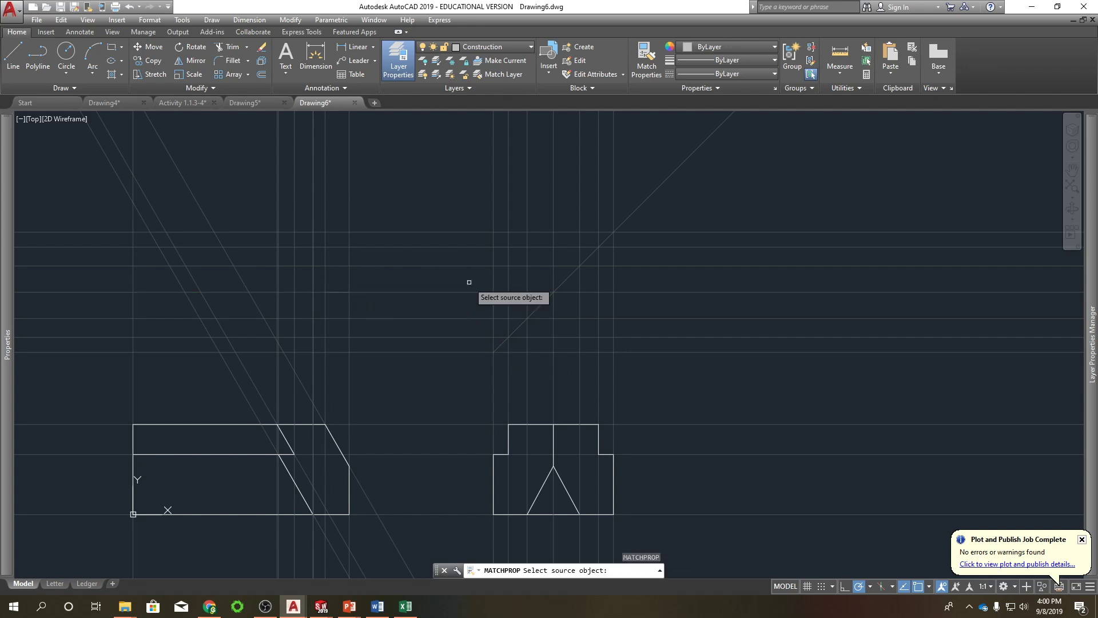
{"action": "left_click", "coordinate": [334, 440]}
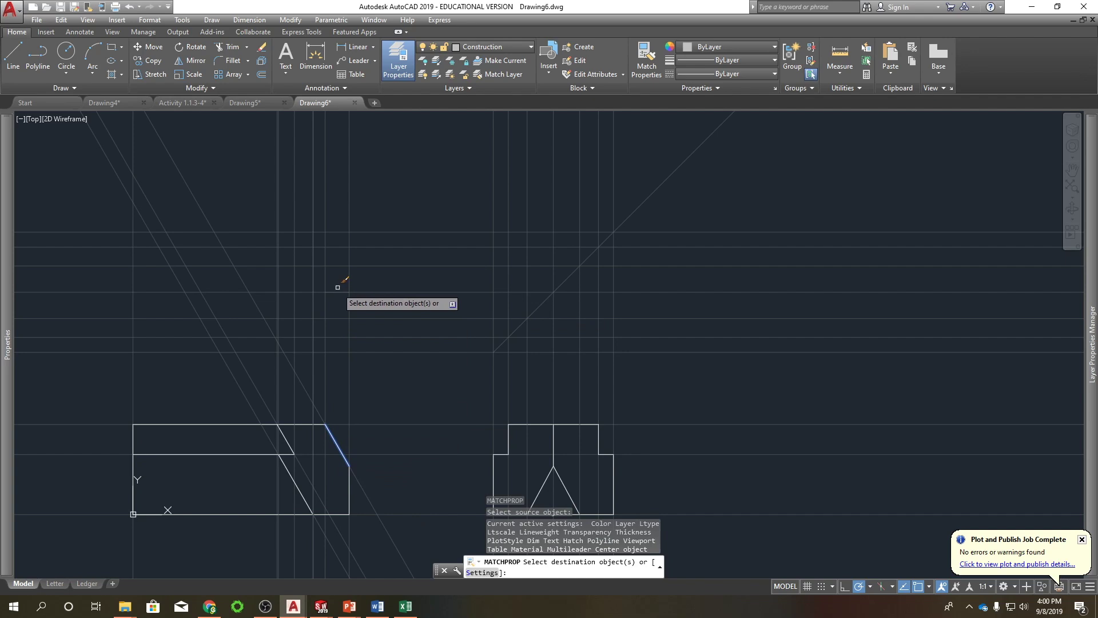
{"action": "right_click", "coordinate": [397, 272]}
{"action": "left_click", "coordinate": [420, 279]}
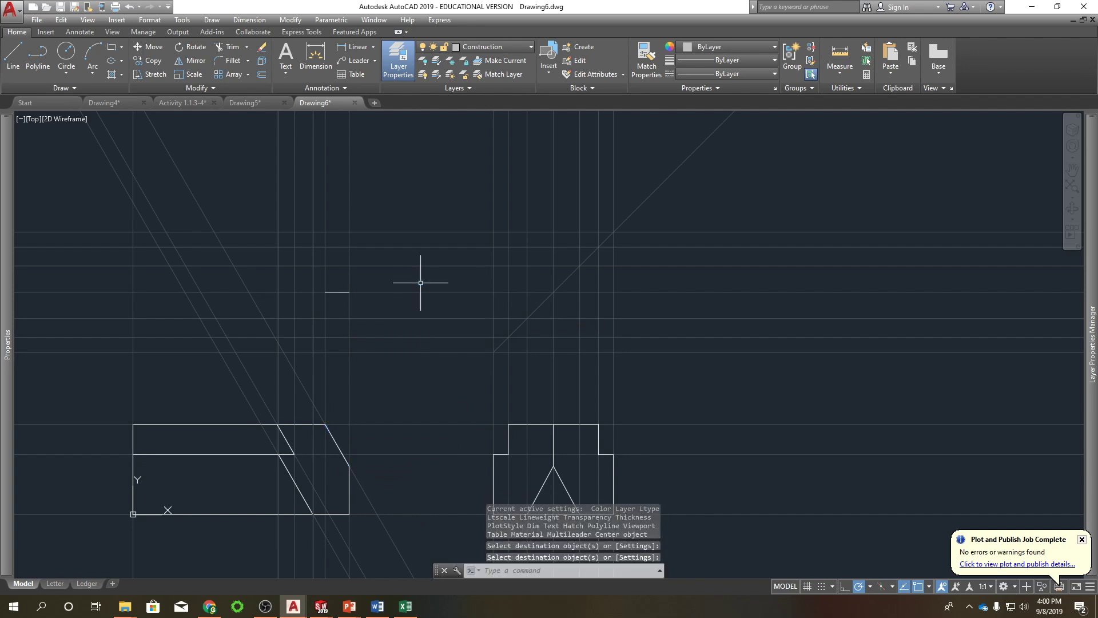
- Make the layer of the front view's top edge, Object_Lines, the current layer
{"action": "type", "text": "lay"}
{"action": "key", "text": "Down"}
{"action": "key", "text": "Return"}
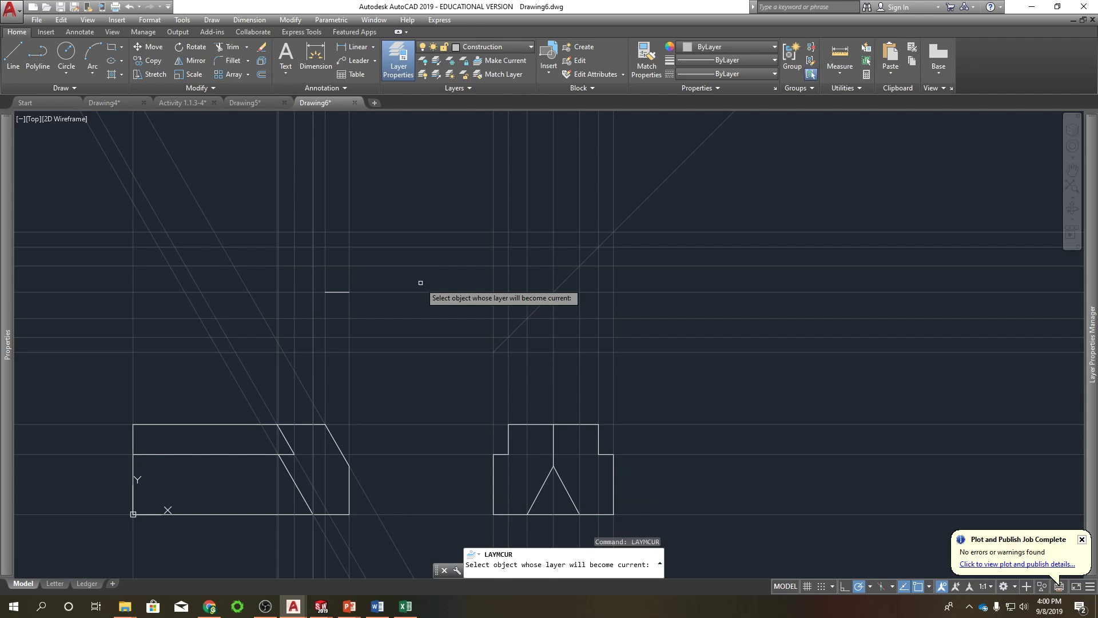
{"action": "left_click", "coordinate": [226, 424]}
- Examine the vertical projection lines rising from the upper ends of the front view's two upper sloped edges
{"action": "middle_click_drag", "start_coordinate": [358, 393], "coordinate": [422, 417]}
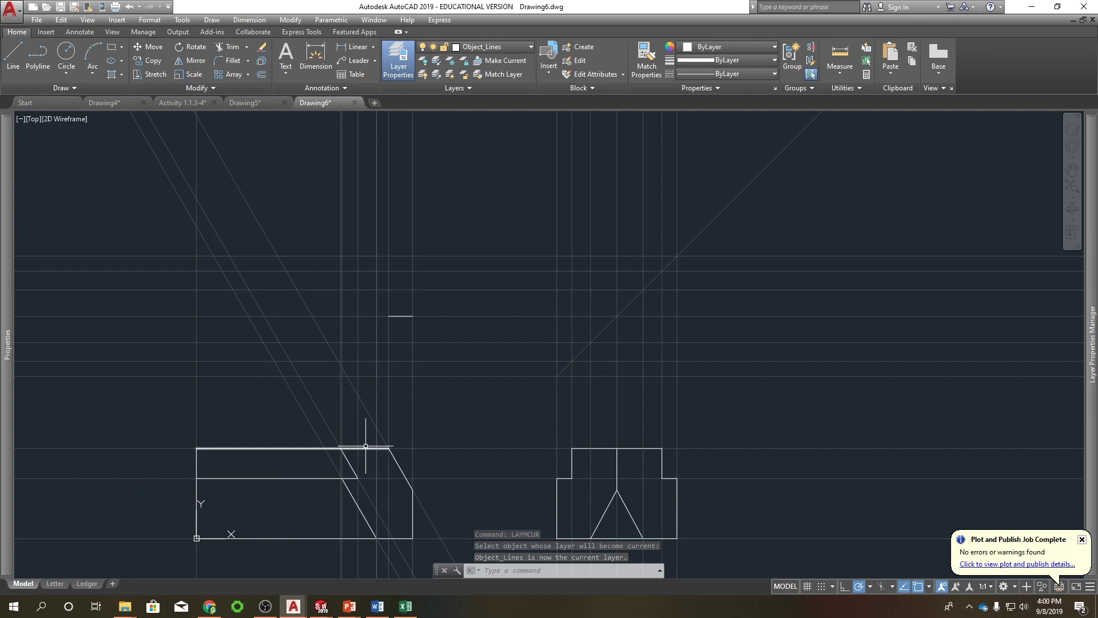
{"action": "scroll", "coordinate": [355, 454], "scroll_direction": "up", "scroll_amount": 5}
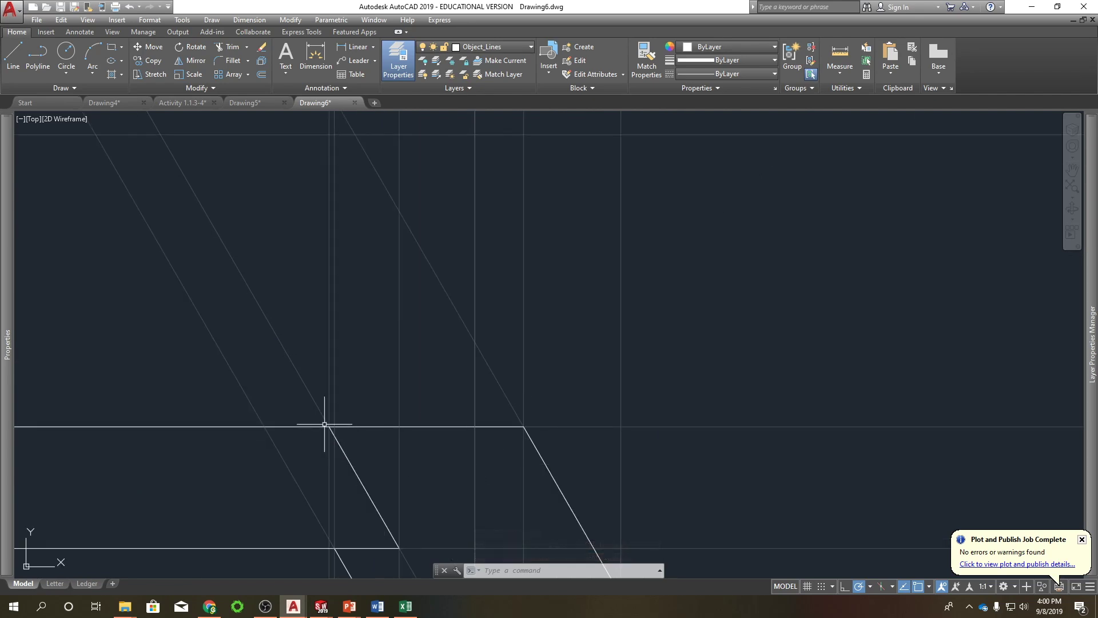
{"action": "scroll", "coordinate": [326, 426], "scroll_direction": "down", "scroll_amount": 5}
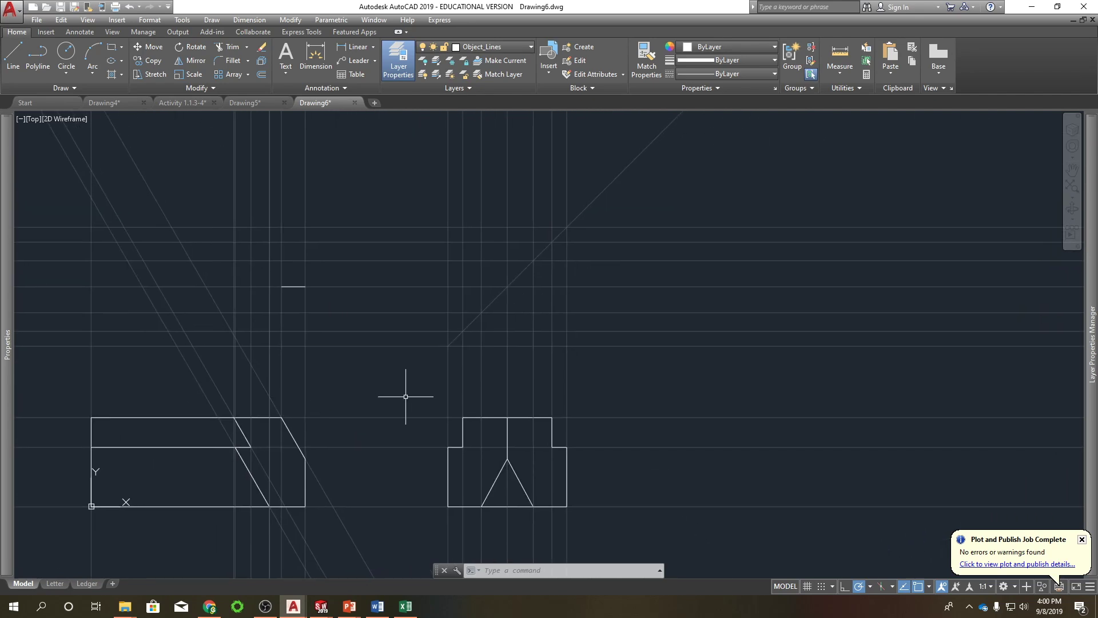
{"action": "scroll", "coordinate": [224, 423], "scroll_direction": "up", "scroll_amount": 3}
{"action": "scroll", "coordinate": [224, 422], "scroll_direction": "up", "scroll_amount": 4}
{"action": "scroll", "coordinate": [247, 412], "scroll_direction": "down", "scroll_amount": 2}
{"action": "left_click", "coordinate": [471, 320]}
{"action": "left_click", "coordinate": [281, 277]}
{"action": "scroll", "coordinate": [281, 278], "scroll_direction": "down", "scroll_amount": 3}
{"action": "middle_click_drag", "start_coordinate": [299, 269], "coordinate": [296, 363]}
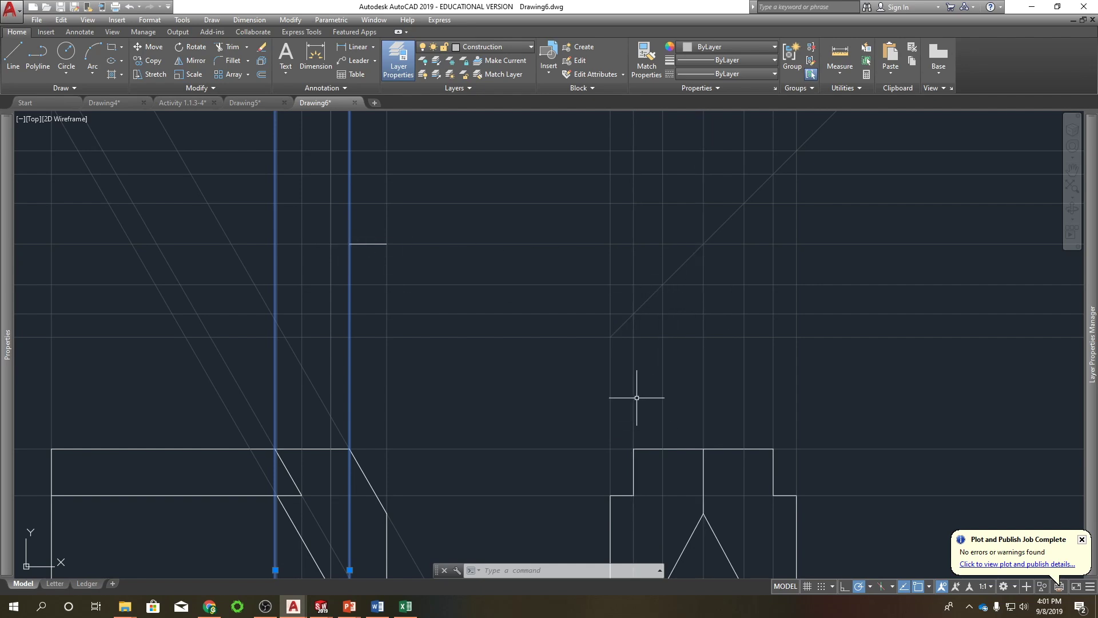
{"action": "scroll", "coordinate": [277, 311], "scroll_direction": "up", "scroll_amount": 4}
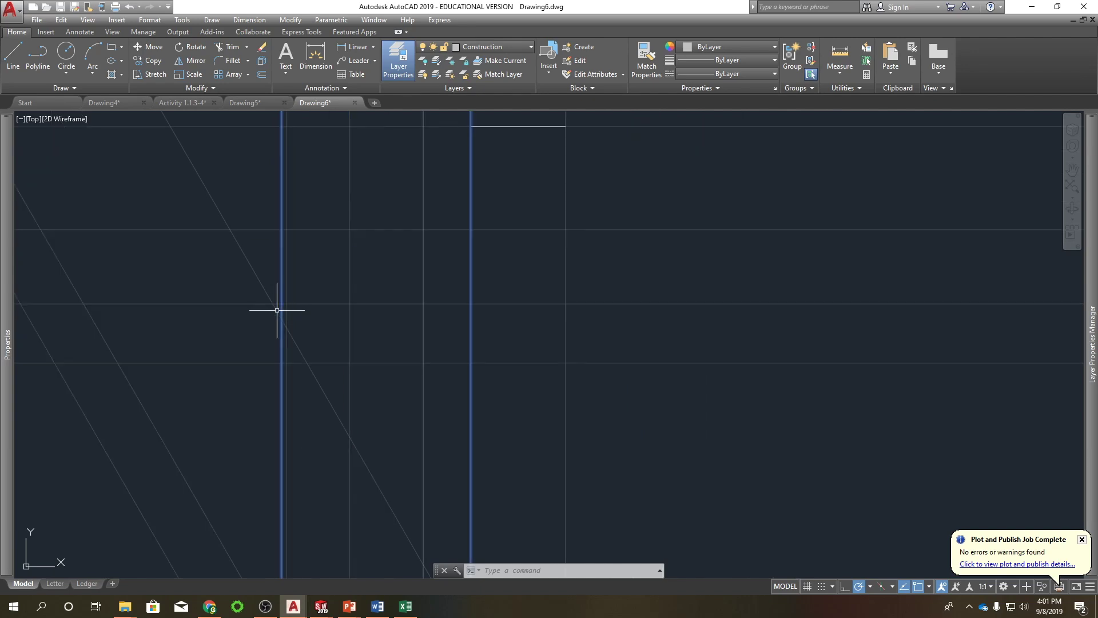
{"action": "middle_click_drag", "start_coordinate": [281, 301], "coordinate": [287, 335]}
{"action": "scroll", "coordinate": [286, 335], "scroll_direction": "down", "scroll_amount": 2}
{"action": "key", "text": "Escape"}
- Draw a sloped top-view line from the short line's inner end to where the step edge's projection meets the inner sloped edge's upper-end projection
{"action": "type", "text": "l"}
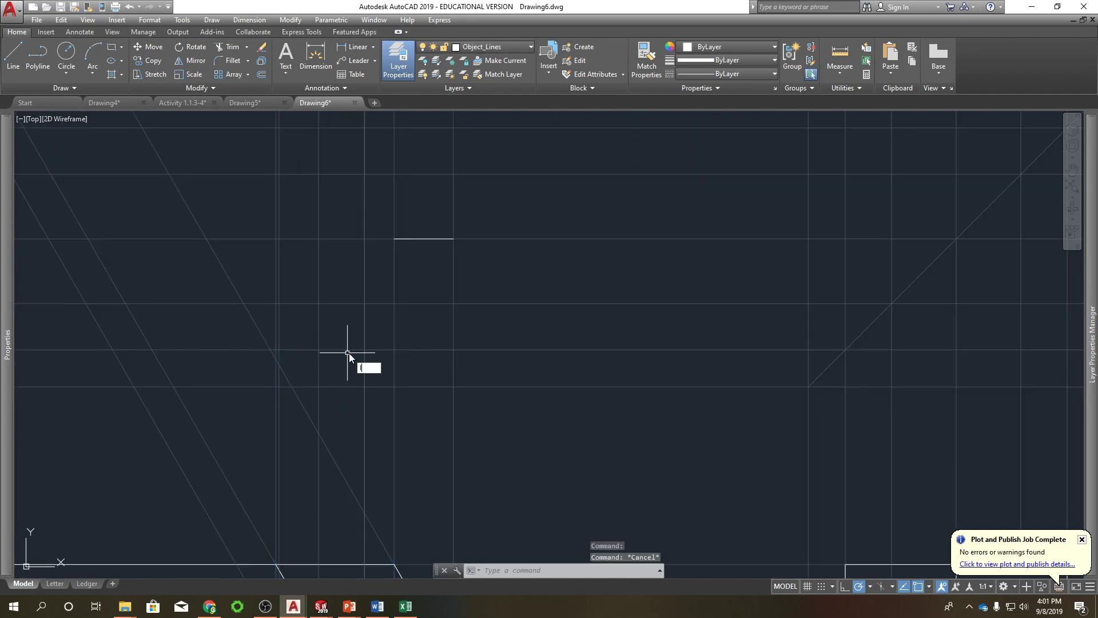
{"action": "key", "text": "Return"}
{"action": "left_click", "coordinate": [394, 238]}
{"action": "scroll", "coordinate": [268, 359], "scroll_direction": "up", "scroll_amount": 2}
{"action": "left_click", "coordinate": [312, 293]}
{"action": "scroll", "coordinate": [360, 269], "scroll_direction": "down", "scroll_amount": 4}
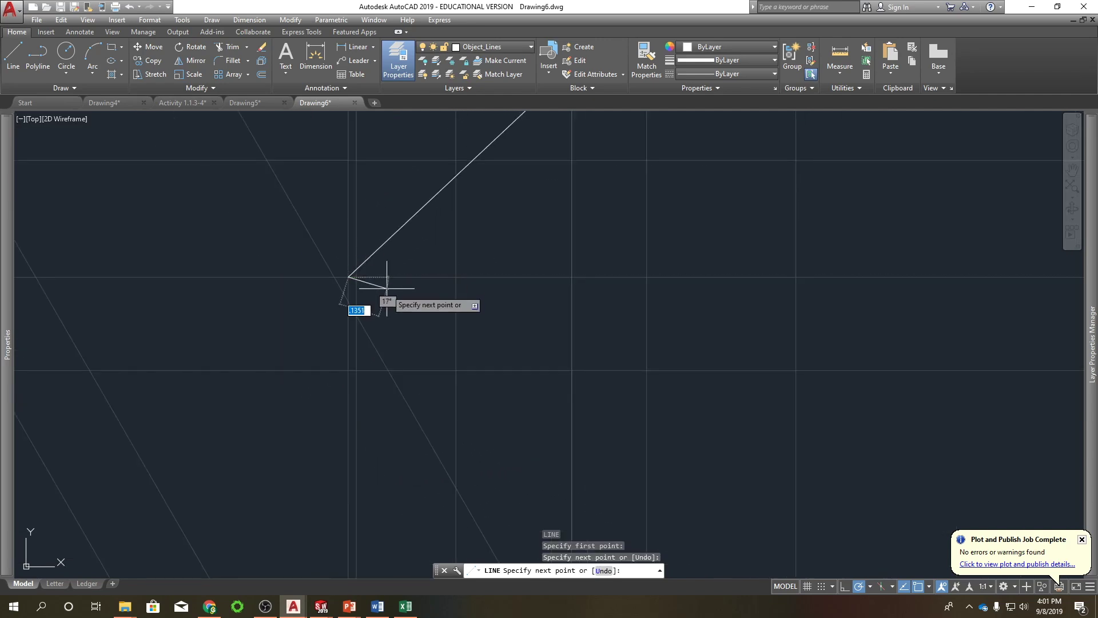
{"action": "scroll", "coordinate": [451, 274], "scroll_direction": "down", "scroll_amount": 4}
{"action": "key", "text": "Escape"}
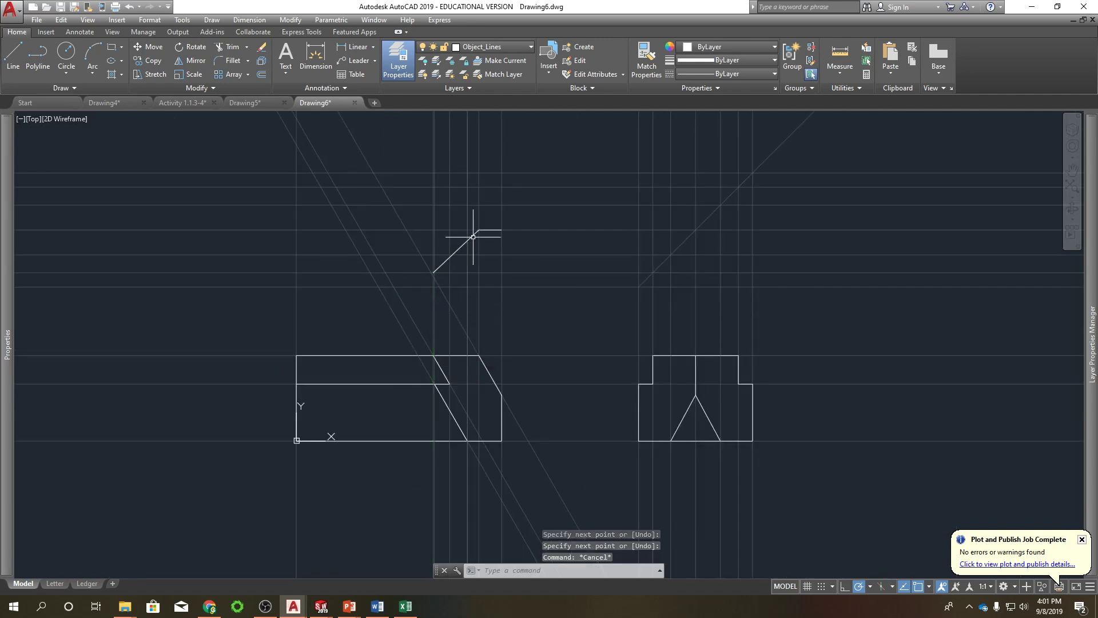
- Copy the sloped top-view line by its upper end to the step edge's projection corner and to the lower slope's corner on the lowest projection
{"action": "middle_click_drag", "start_coordinate": [449, 223], "coordinate": [398, 288]}
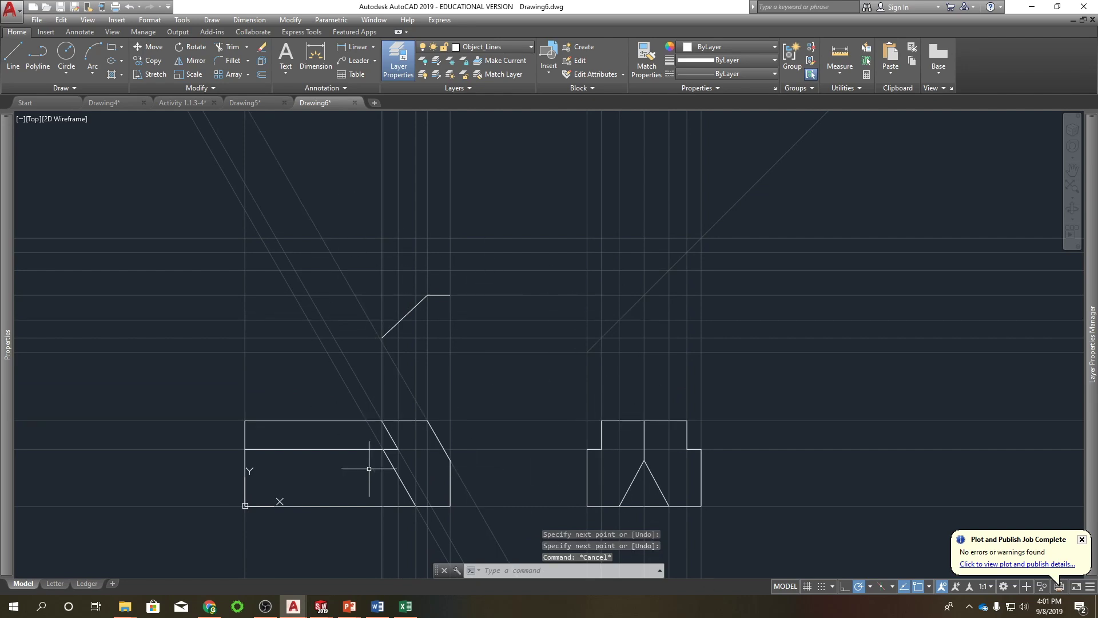
{"action": "middle_click_drag", "start_coordinate": [426, 397], "coordinate": [515, 399]}
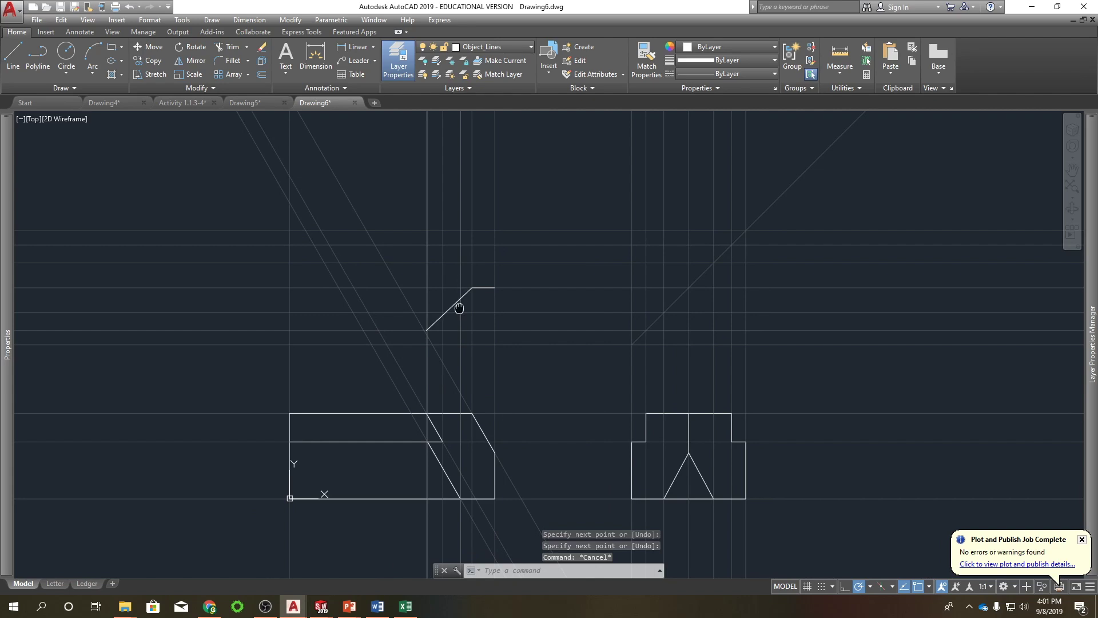
{"action": "middle_click_drag", "start_coordinate": [459, 302], "coordinate": [435, 324]}
{"action": "scroll", "coordinate": [453, 452], "scroll_direction": "down", "scroll_amount": 2}
{"action": "scroll", "coordinate": [450, 461], "scroll_direction": "up", "scroll_amount": 4}
{"action": "mouse_move", "coordinate": [446, 476]}
{"action": "middle_mouse_down"}
{"action": "mouse_move", "coordinate": [431, 509]}
{"action": "mouse_move", "coordinate": [336, 449]}
{"action": "middle_mouse_up"}
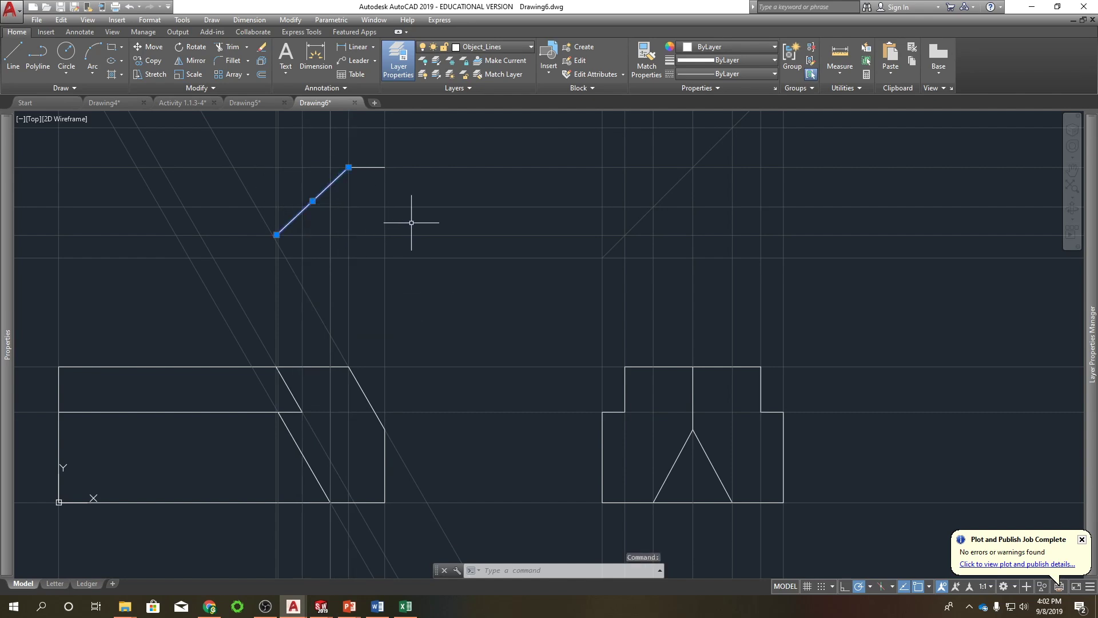
{"action": "key", "text": "Return"}
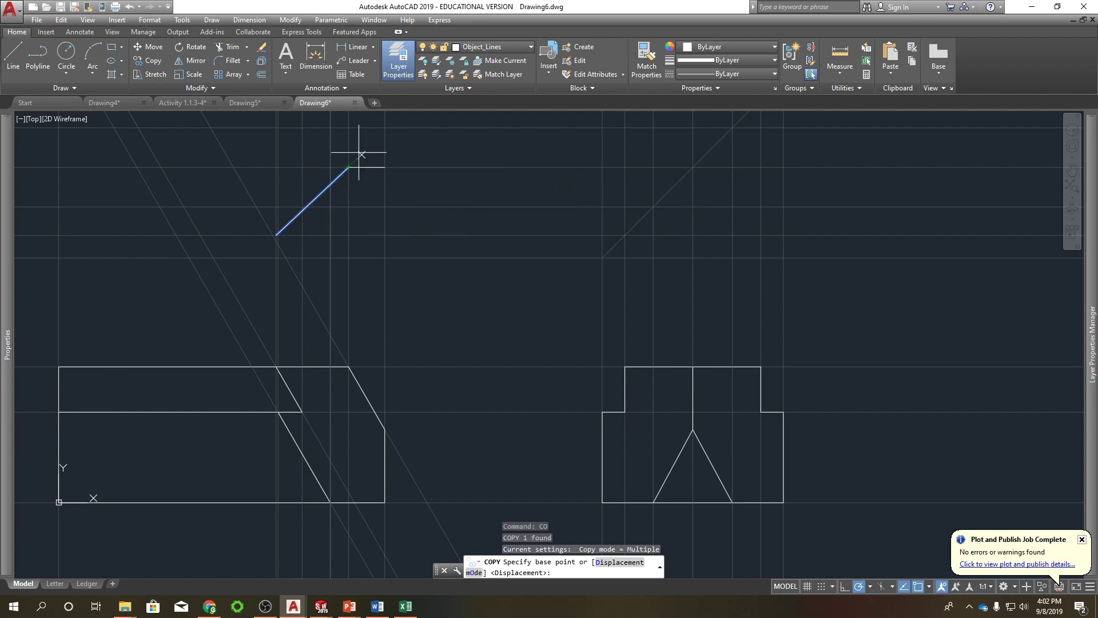
{"action": "left_click", "coordinate": [349, 167]}
{"action": "scroll", "coordinate": [239, 292], "scroll_direction": "up", "scroll_amount": 2}
{"action": "scroll", "coordinate": [237, 288], "scroll_direction": "down", "scroll_amount": 2}
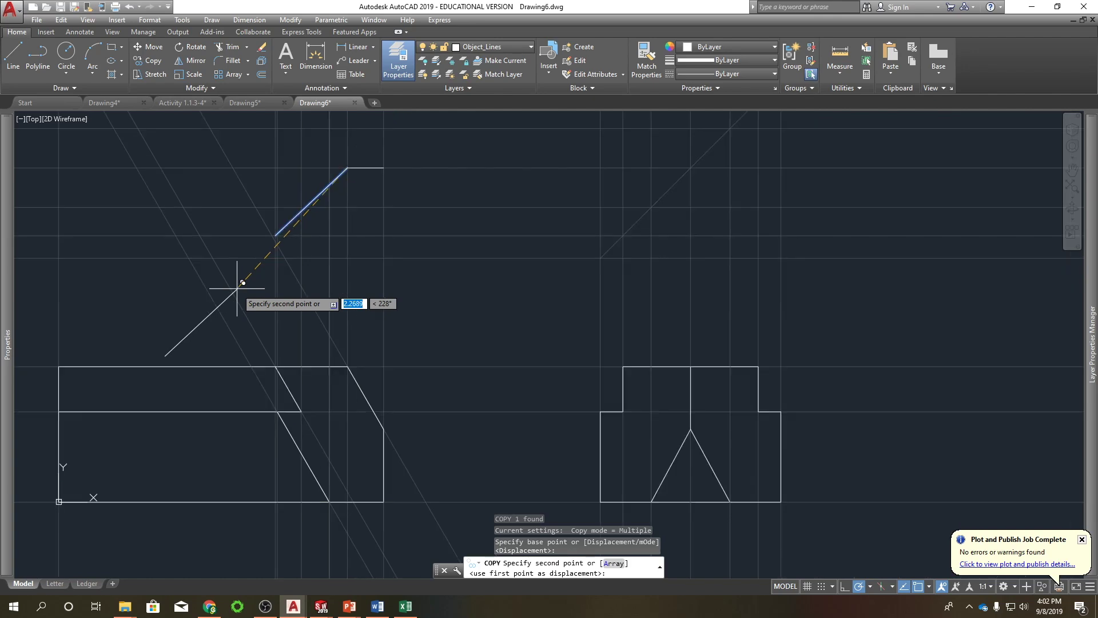
{"action": "left_click", "coordinate": [307, 230]}
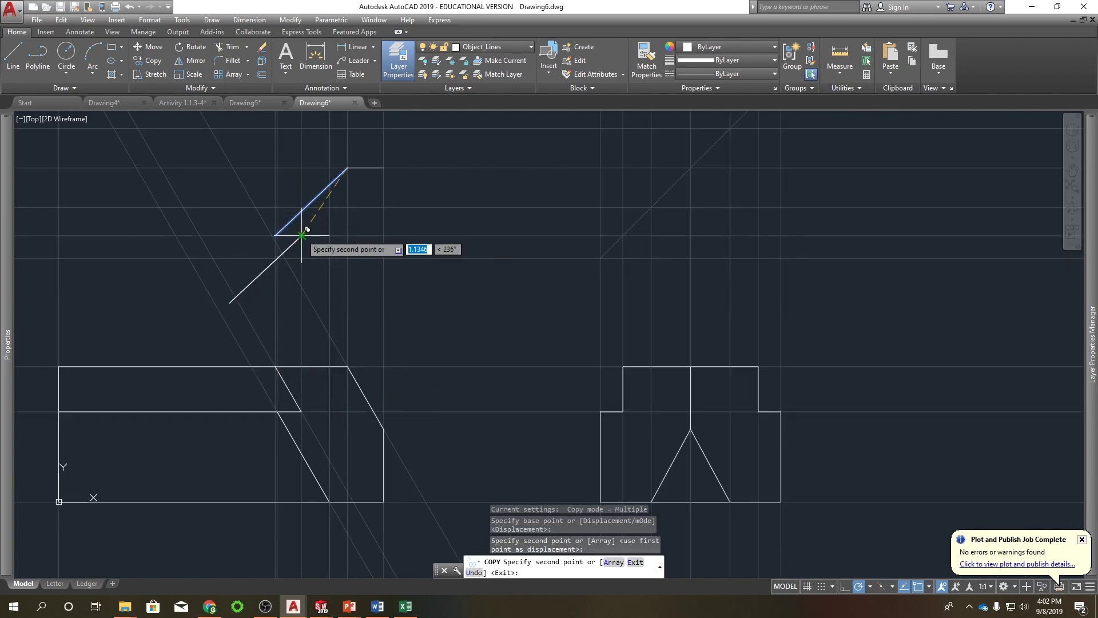
{"action": "left_click", "coordinate": [328, 259]}
{"action": "key", "text": "Escape"}
- Place the last copy of the sloped line at the lower slope's corner on the lowest projection
{"action": "left_click", "coordinate": [330, 258]}
{"action": "mouse_move", "coordinate": [329, 257]}
{"action": "left_click", "coordinate": [357, 290]}
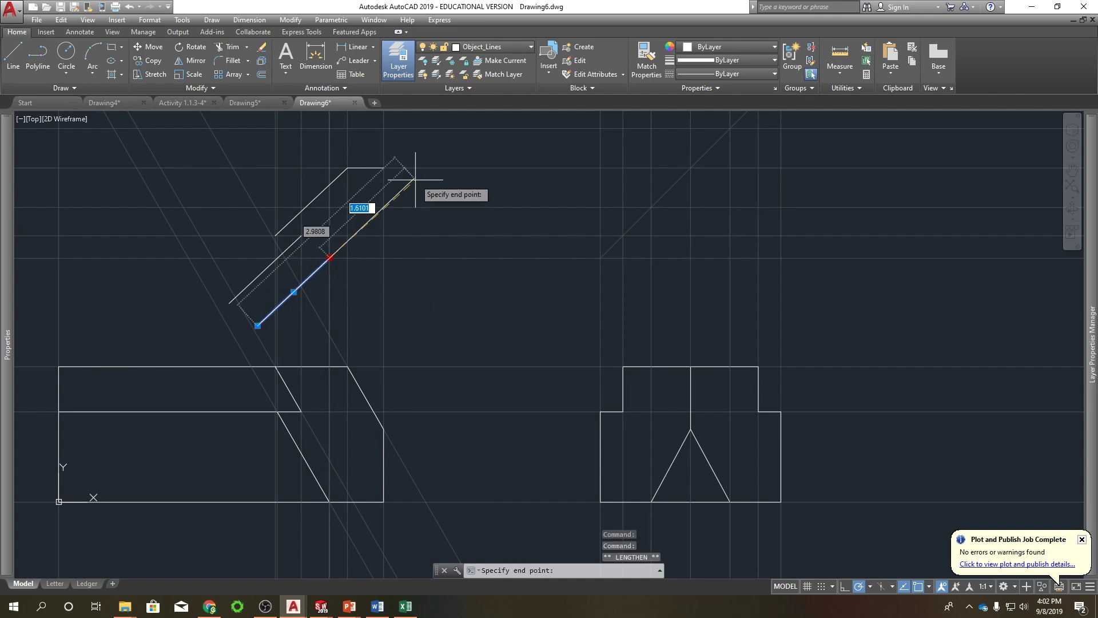
{"action": "key", "text": "Escape"}
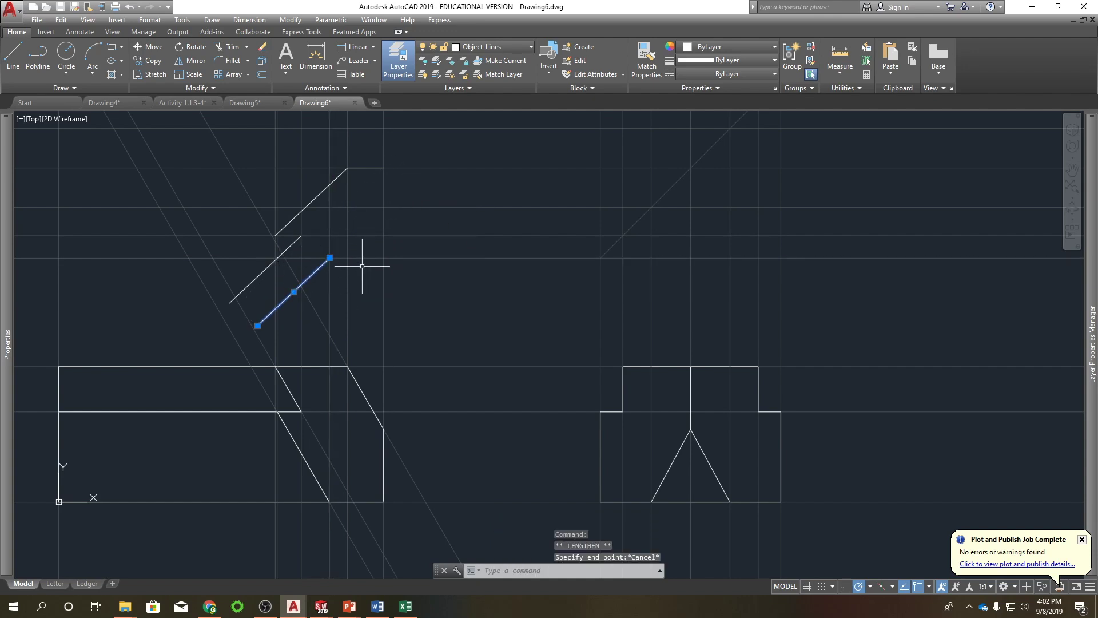
{"action": "mouse_move", "coordinate": [330, 258]}
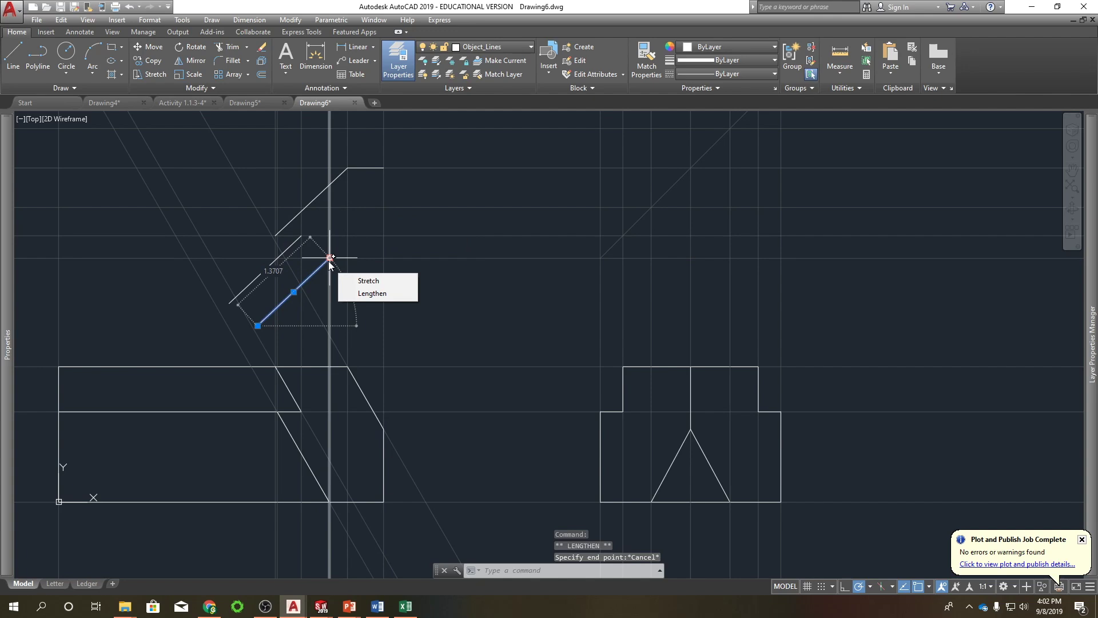
{"action": "left_click", "coordinate": [356, 277]}
{"action": "key", "text": "Escape"}
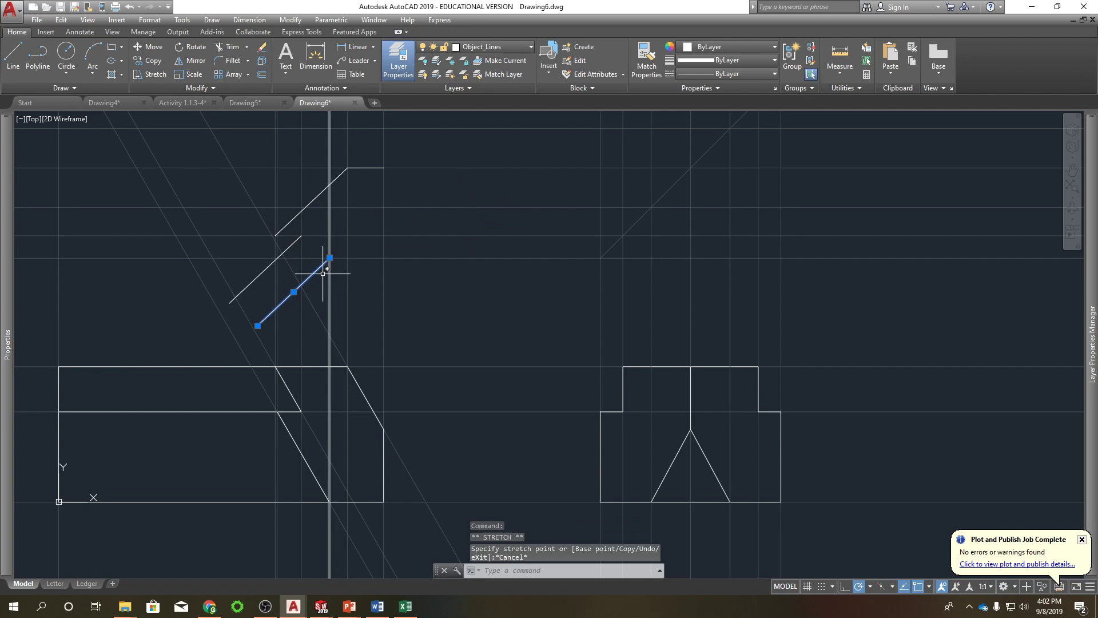
- Lengthen the lowest sloped line's upper end to the projection of the front view's right edge
{"action": "mouse_move", "coordinate": [330, 258]}
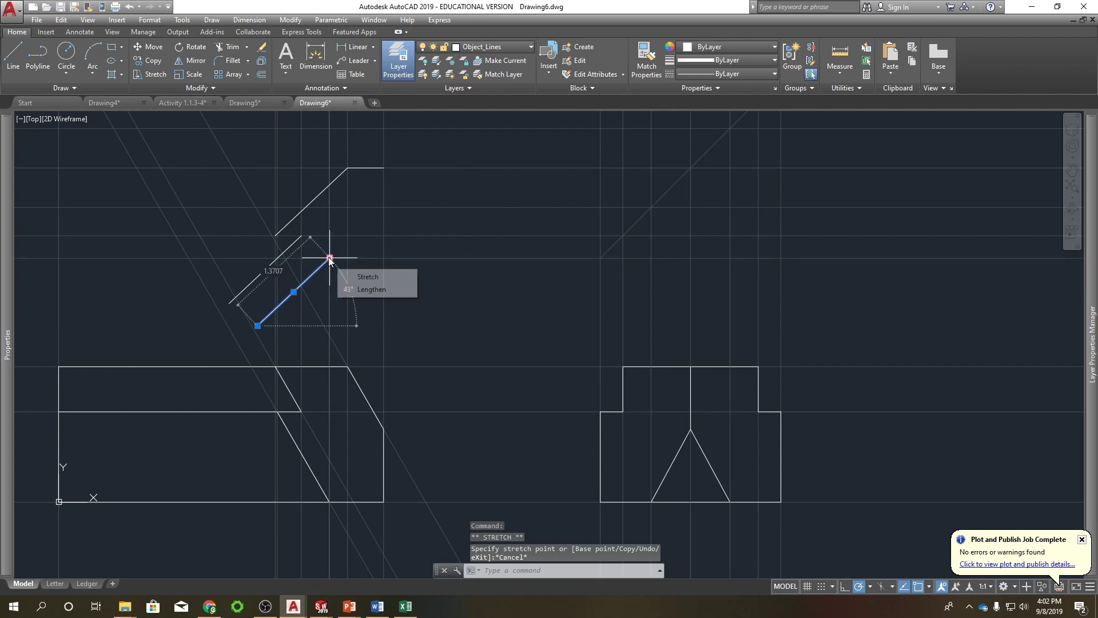
{"action": "left_click", "coordinate": [358, 290]}
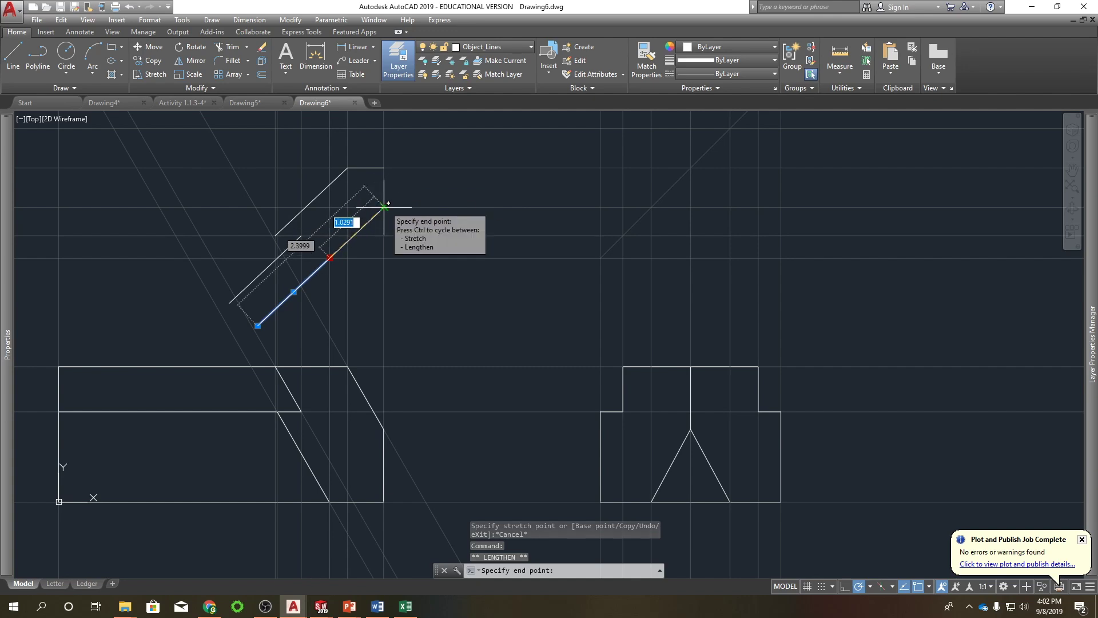
{"action": "left_click", "coordinate": [384, 206]}
{"action": "key", "text": "Escape"}
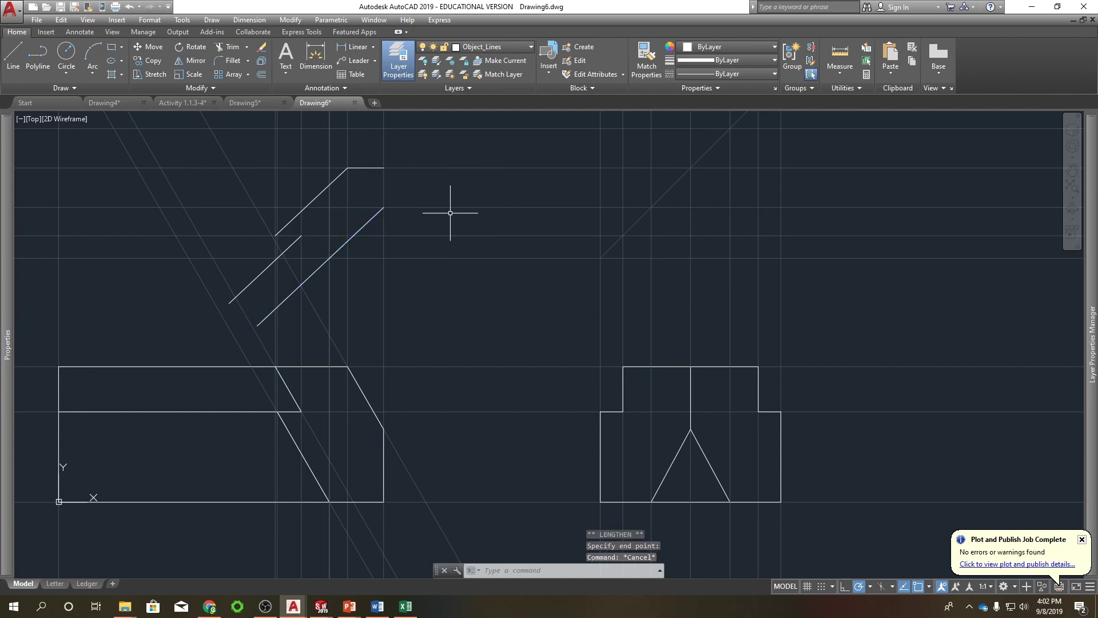
- Shorten the middle sloped line so its lower end stops at the lowest horizontal projection
{"action": "left_click", "coordinate": [297, 241]}
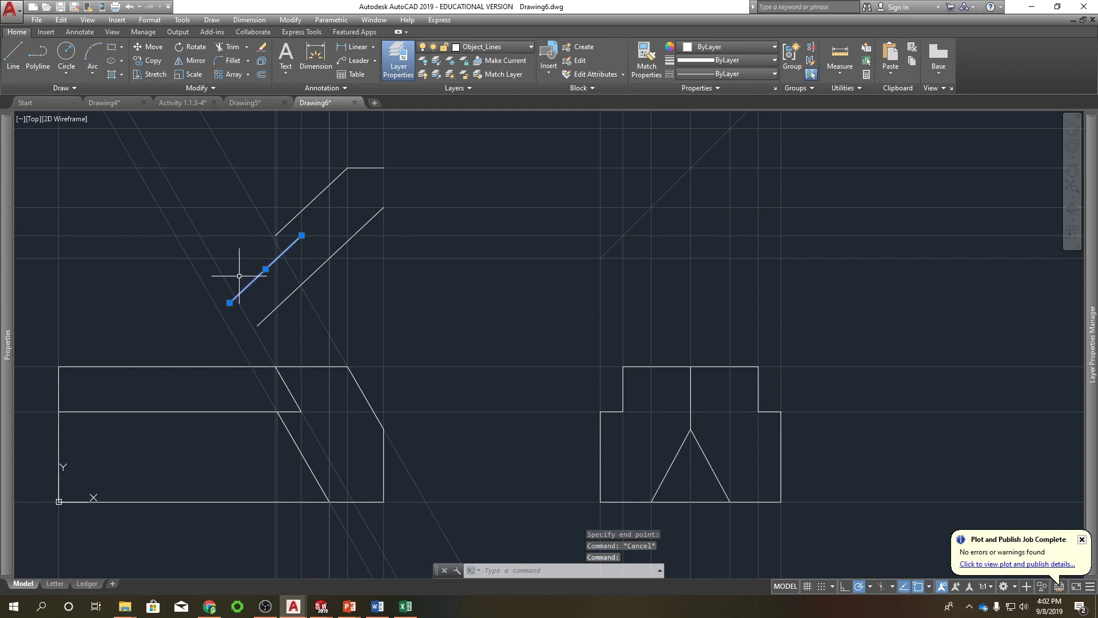
{"action": "mouse_move", "coordinate": [230, 302]}
{"action": "left_click", "coordinate": [265, 335]}
{"action": "scroll", "coordinate": [281, 257], "scroll_direction": "up", "scroll_amount": 6}
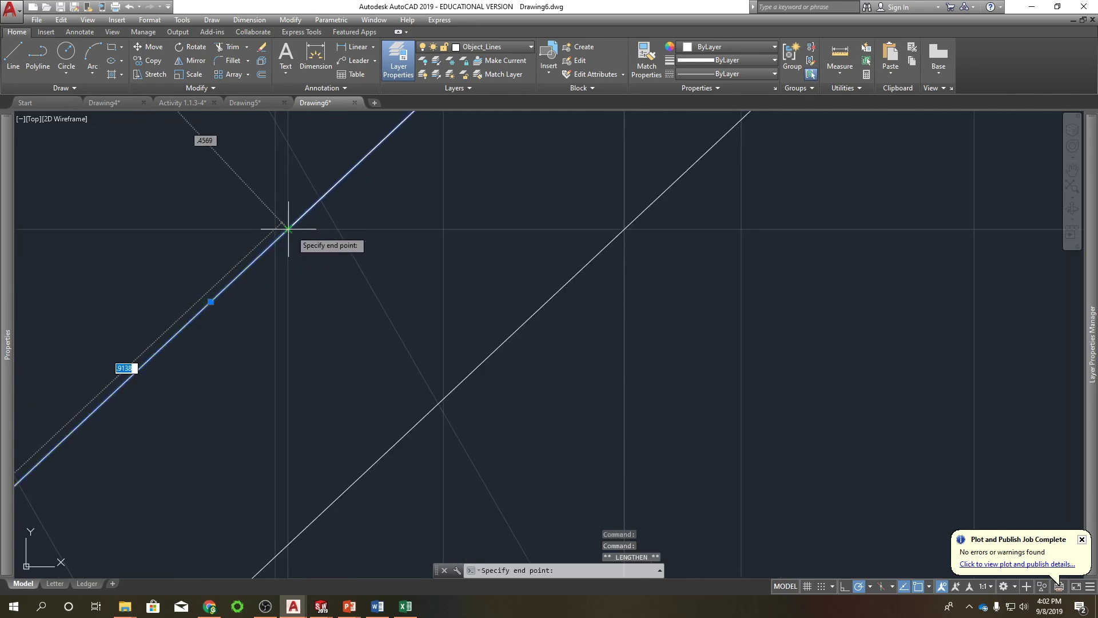
{"action": "left_click", "coordinate": [276, 257]}
{"action": "scroll", "coordinate": [344, 226], "scroll_direction": "down", "scroll_amount": 4}
- Shorten the long lower sloped line so its lower end stops at the lowest horizontal projection
{"action": "left_click", "coordinate": [396, 247]}
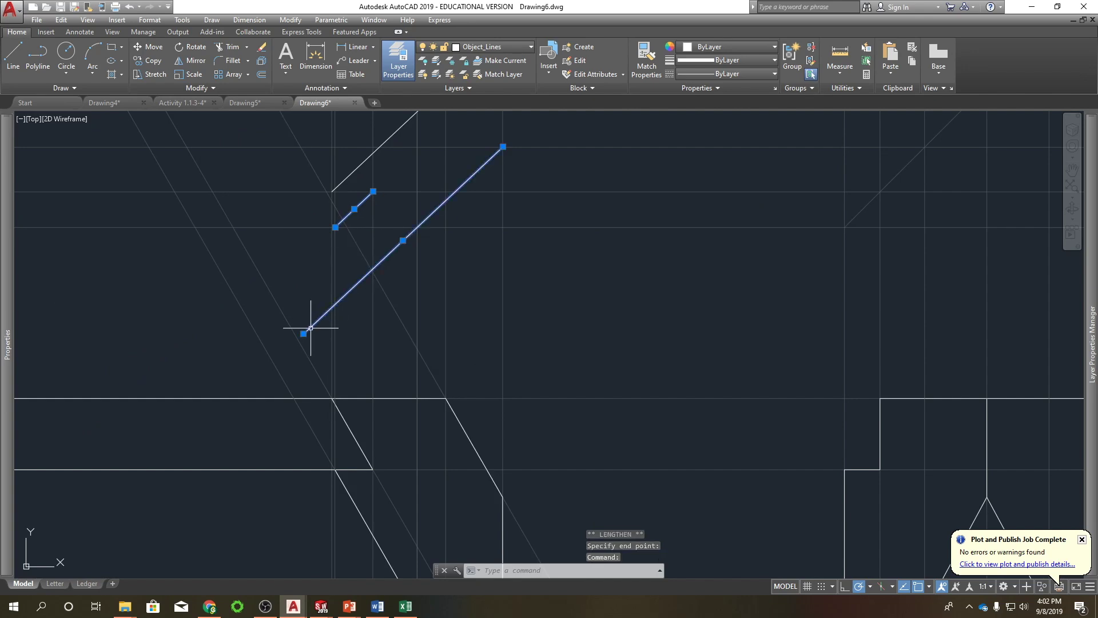
{"action": "mouse_move", "coordinate": [304, 334]}
{"action": "left_click", "coordinate": [328, 367]}
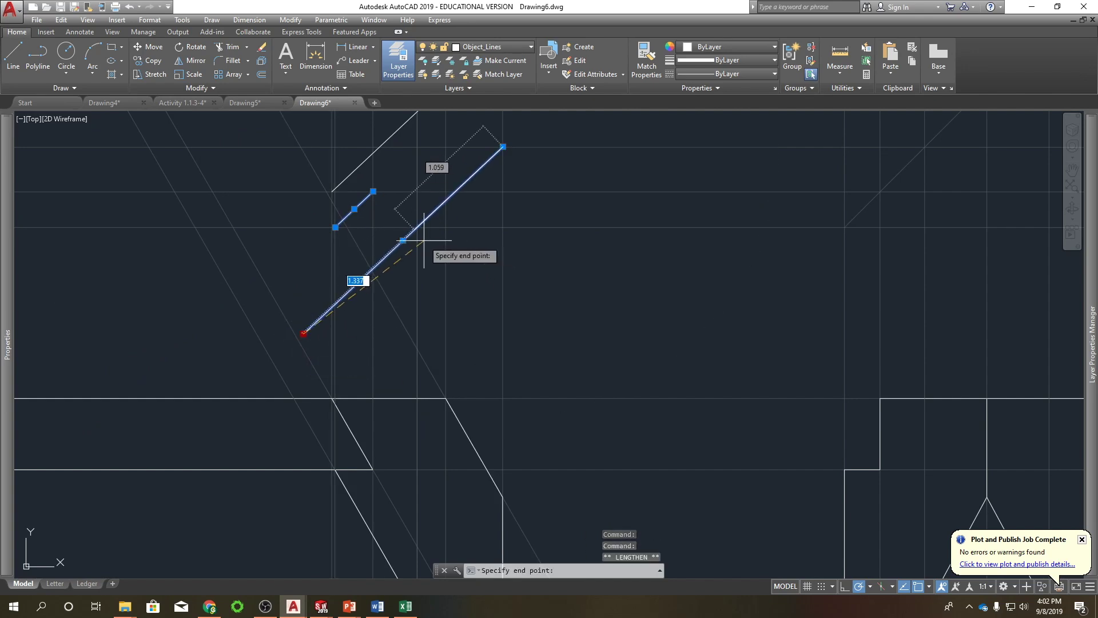
{"action": "left_click", "coordinate": [418, 227]}
{"action": "key", "text": "Escape"}
{"action": "scroll", "coordinate": [434, 245], "scroll_direction": "down", "scroll_amount": 4}
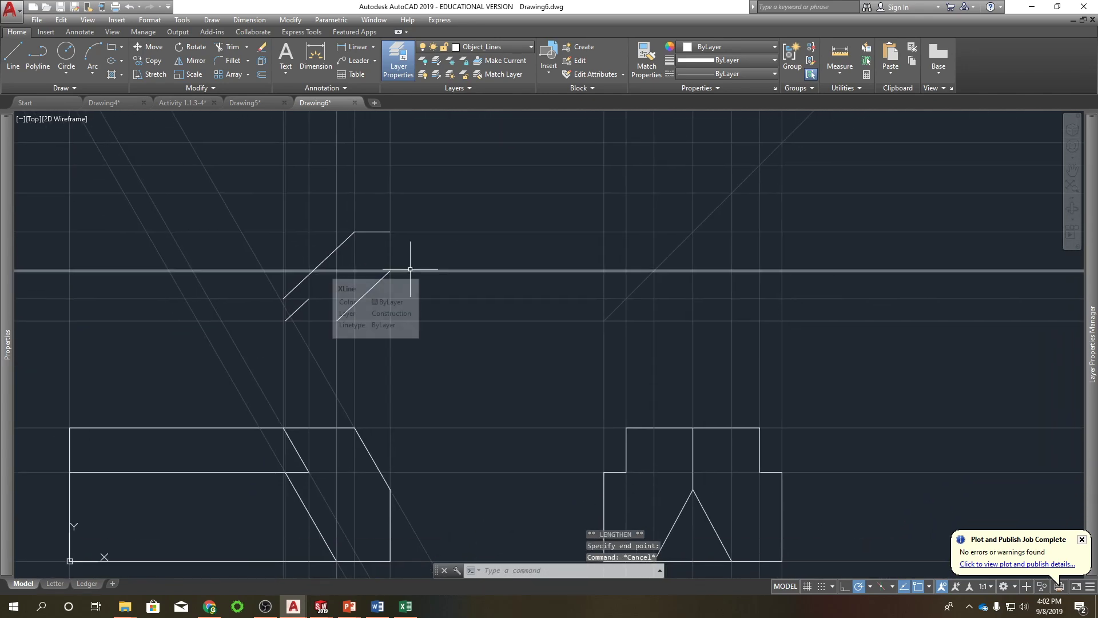
- Draw a horizontal line from the upper sloped line's lower end to the short sloped line's upper end
{"action": "type", "text": "L"}
{"action": "key", "text": "Return"}
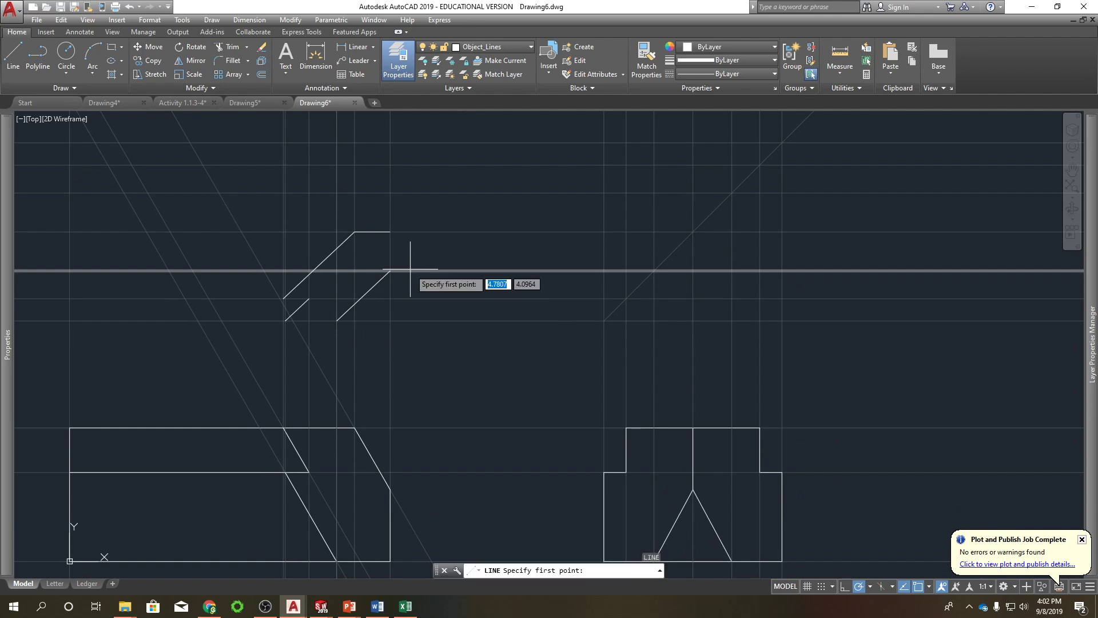
{"action": "scroll", "coordinate": [284, 298], "scroll_direction": "up", "scroll_amount": 3}
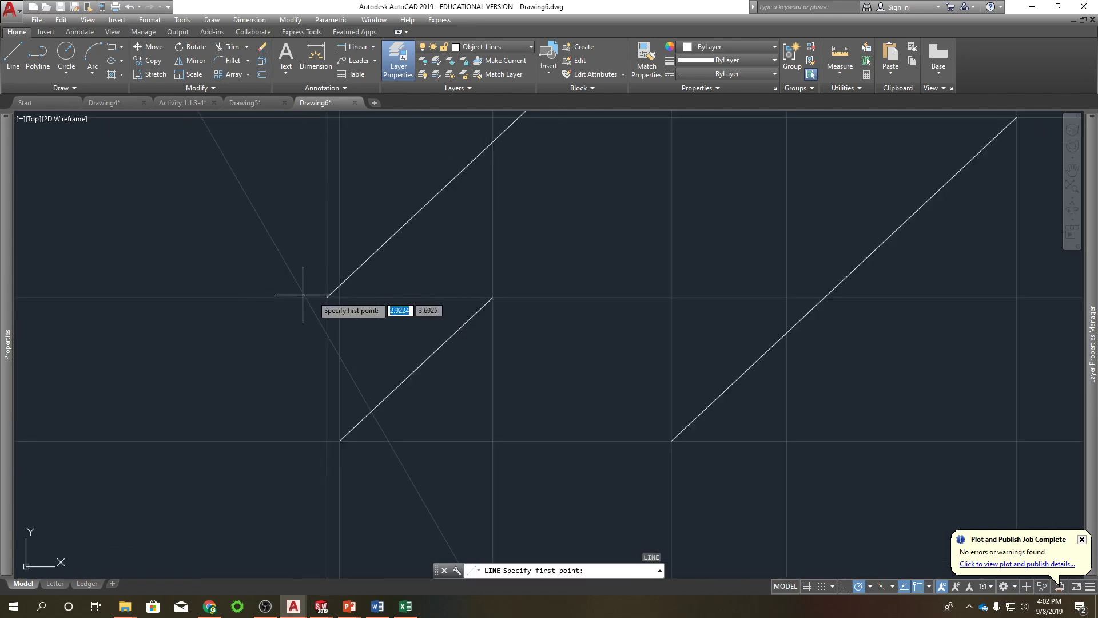
{"action": "left_click", "coordinate": [328, 297]}
{"action": "left_click", "coordinate": [493, 297]}
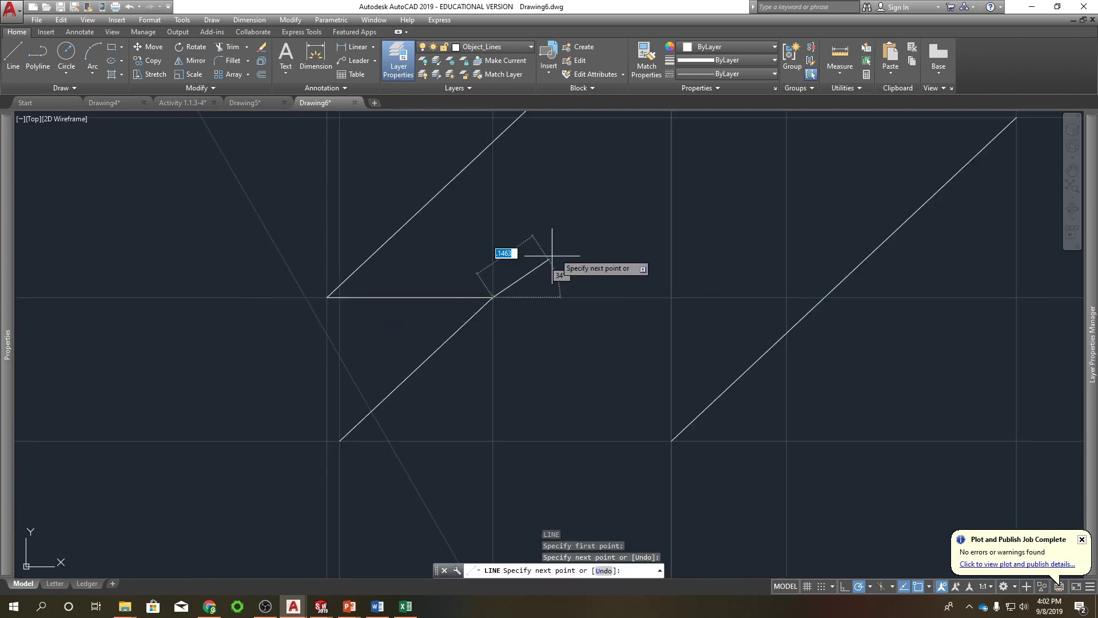
{"action": "key", "text": "Return"}
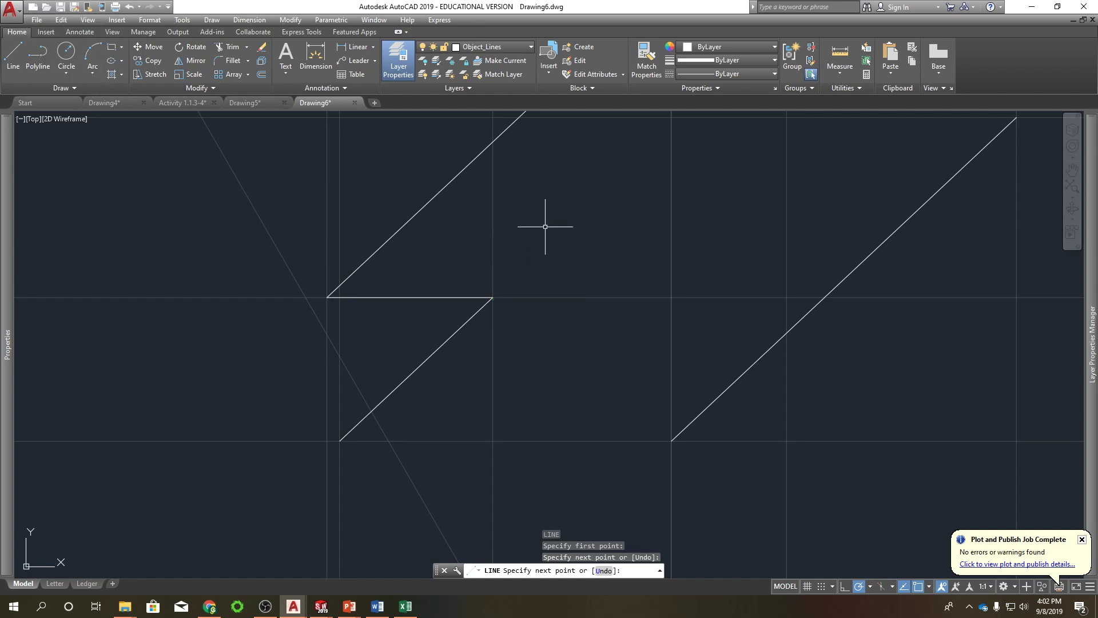
- Draw a horizontal line along the lowest projection joining the lower ends of the short and long sloped lines
{"action": "key", "text": "Return"}
{"action": "left_click", "coordinate": [339, 441]}
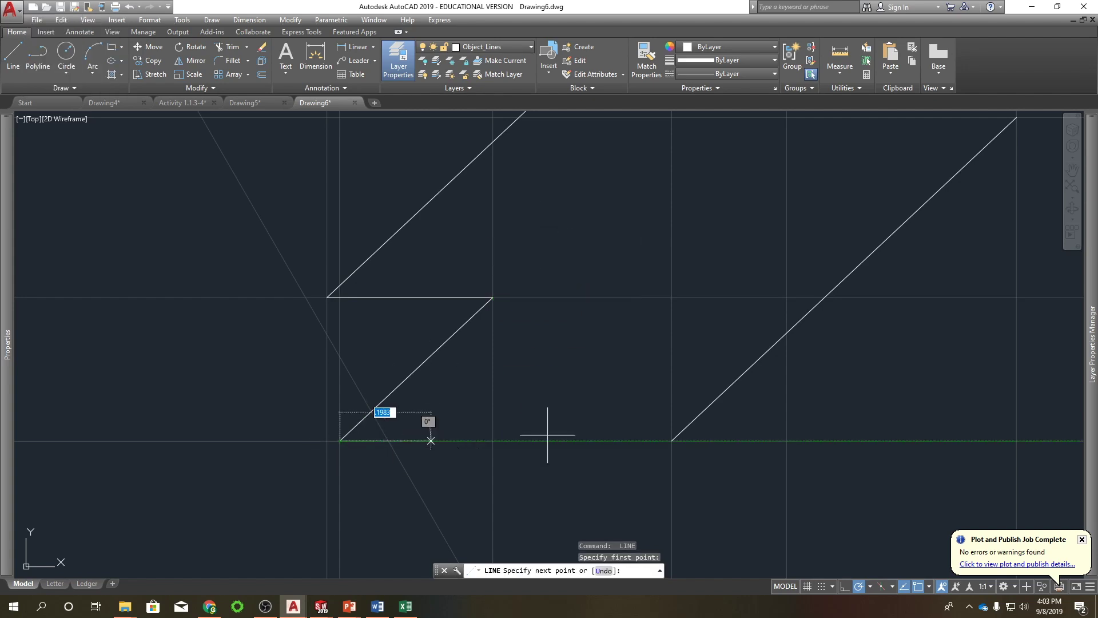
{"action": "left_click", "coordinate": [671, 440]}
{"action": "scroll", "coordinate": [552, 323], "scroll_direction": "down", "scroll_amount": 4}
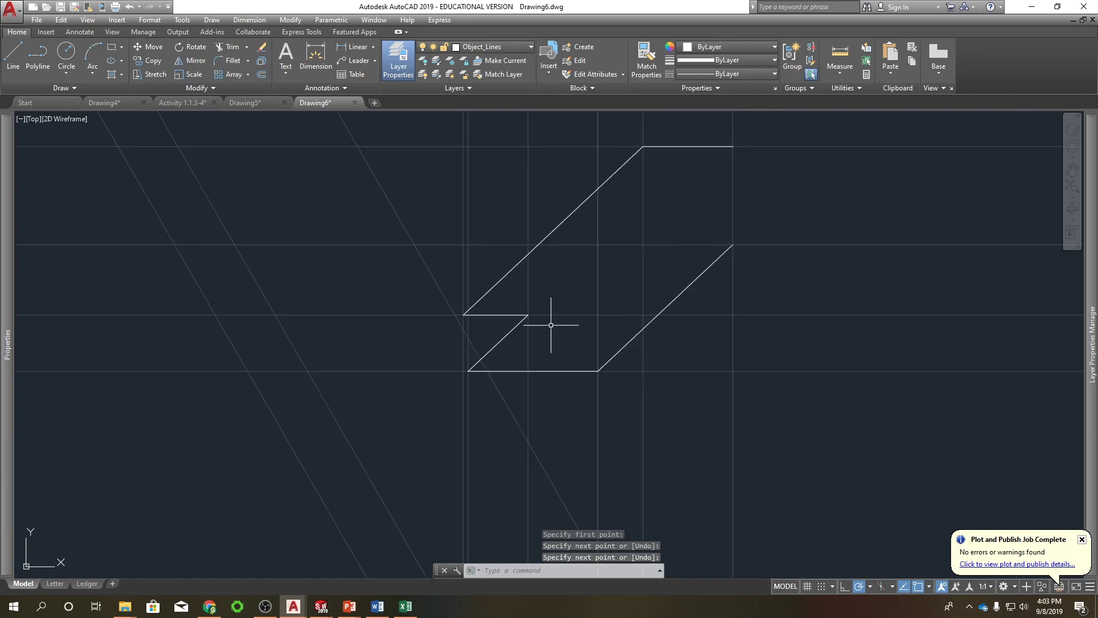
{"action": "key", "text": "Return"}
- Draw the top view's vertical right edge from the lower sloped line's upper end to the matching projection above the short centerline
{"action": "key", "text": "Return"}
{"action": "left_click", "coordinate": [733, 244]}
{"action": "scroll", "coordinate": [683, 289], "scroll_direction": "down", "scroll_amount": 5}
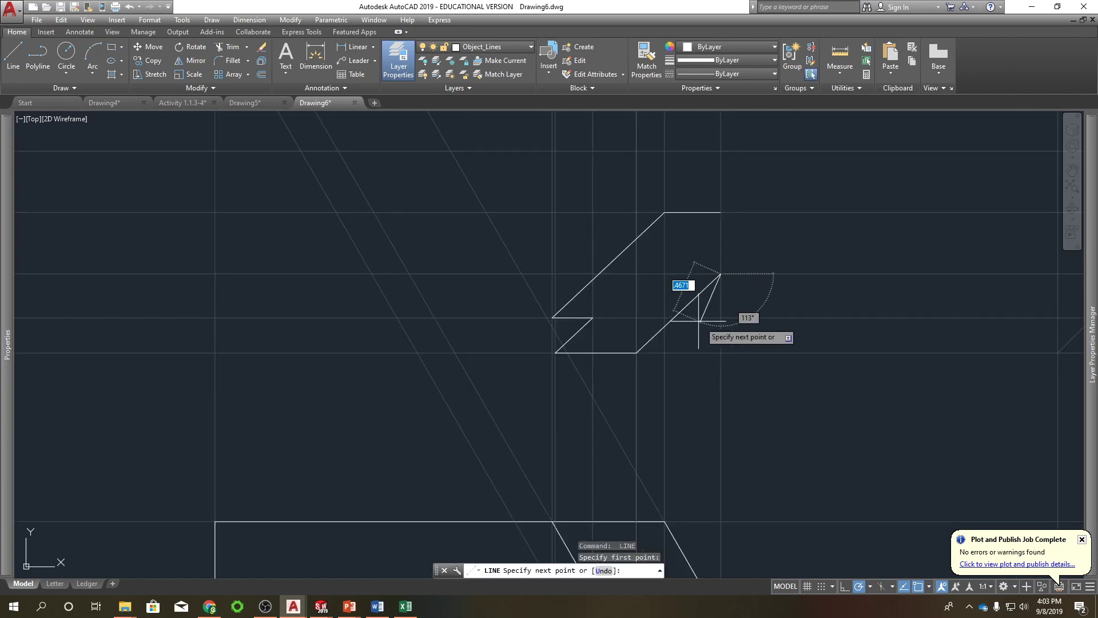
{"action": "left_click", "coordinate": [711, 215]}
{"action": "key", "text": "Escape"}
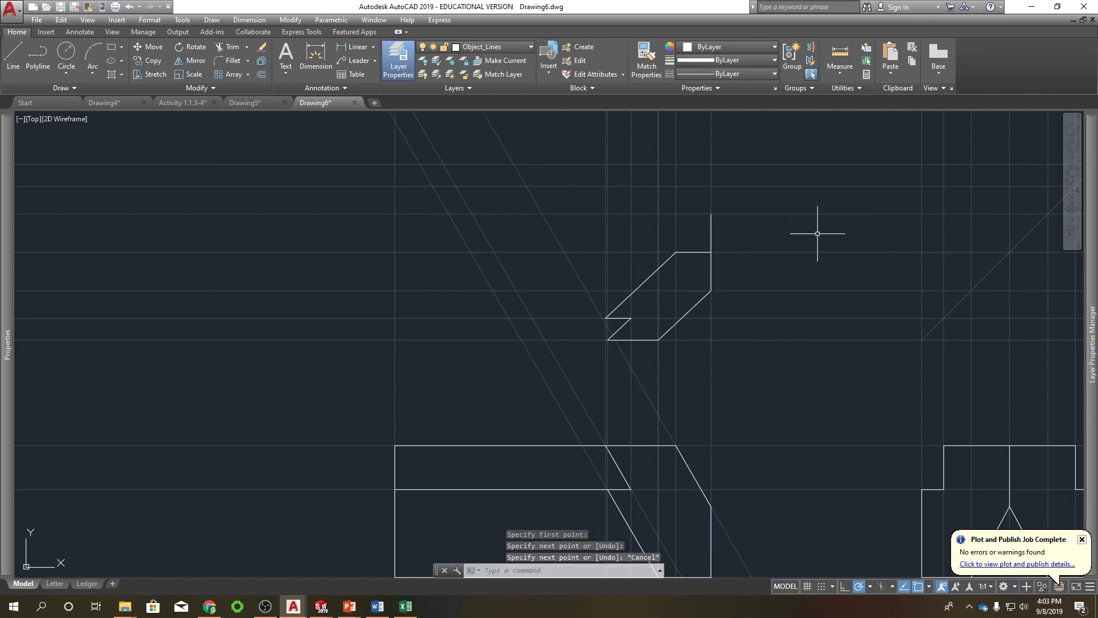
- Mirror the three sloped and two horizontal lines of the top view's lower half about the short centerline, keeping the originals
{"action": "left_click", "coordinate": [585, 235]}
{"action": "left_click", "coordinate": [715, 372]}
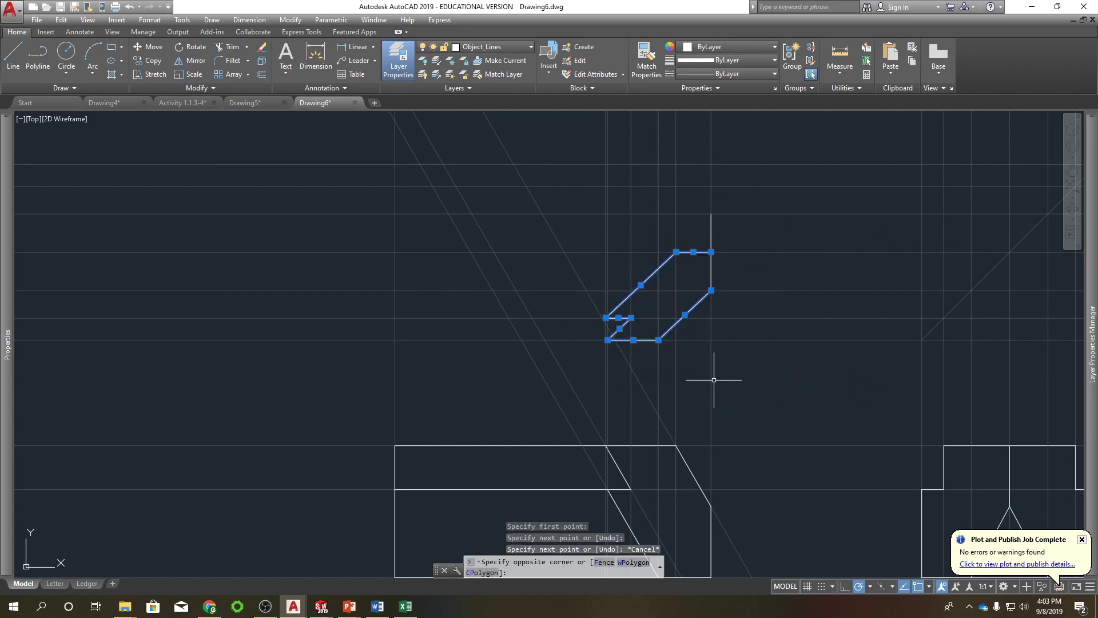
{"action": "left_click", "coordinate": [706, 252], "text": "shift"}
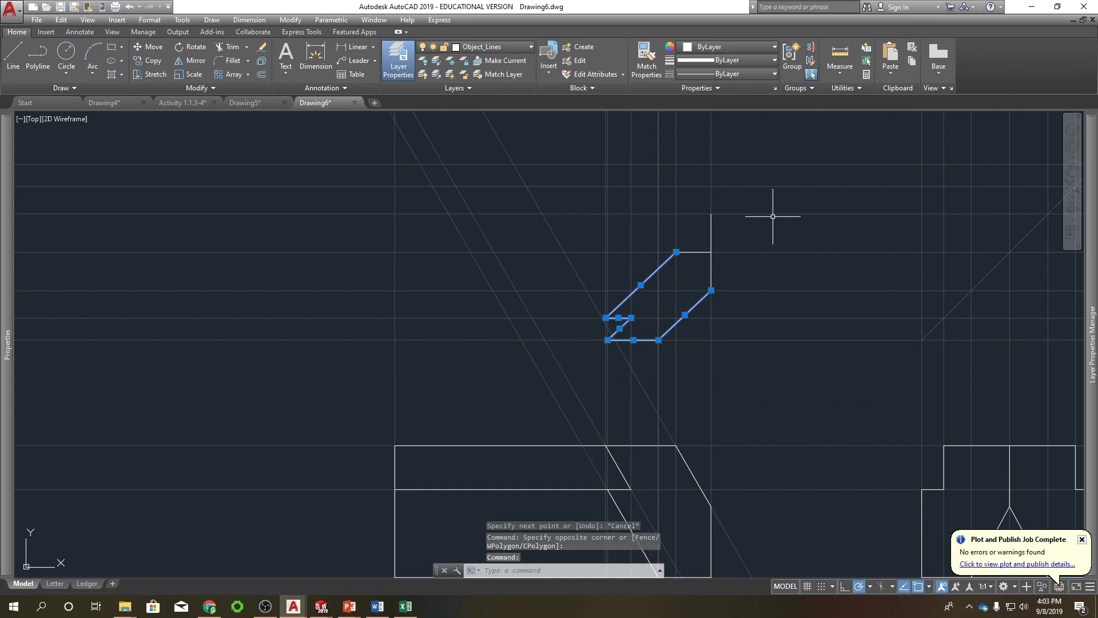
{"action": "type", "text": "mi"}
{"action": "key", "text": "Return"}
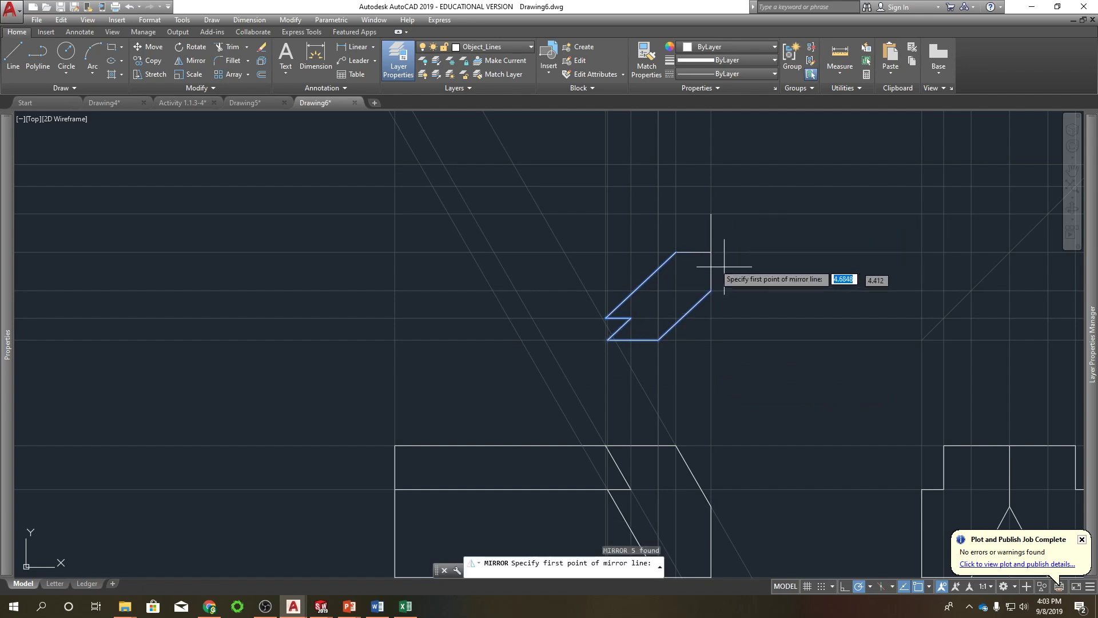
{"action": "left_click", "coordinate": [711, 252]}
{"action": "left_click", "coordinate": [676, 252]}
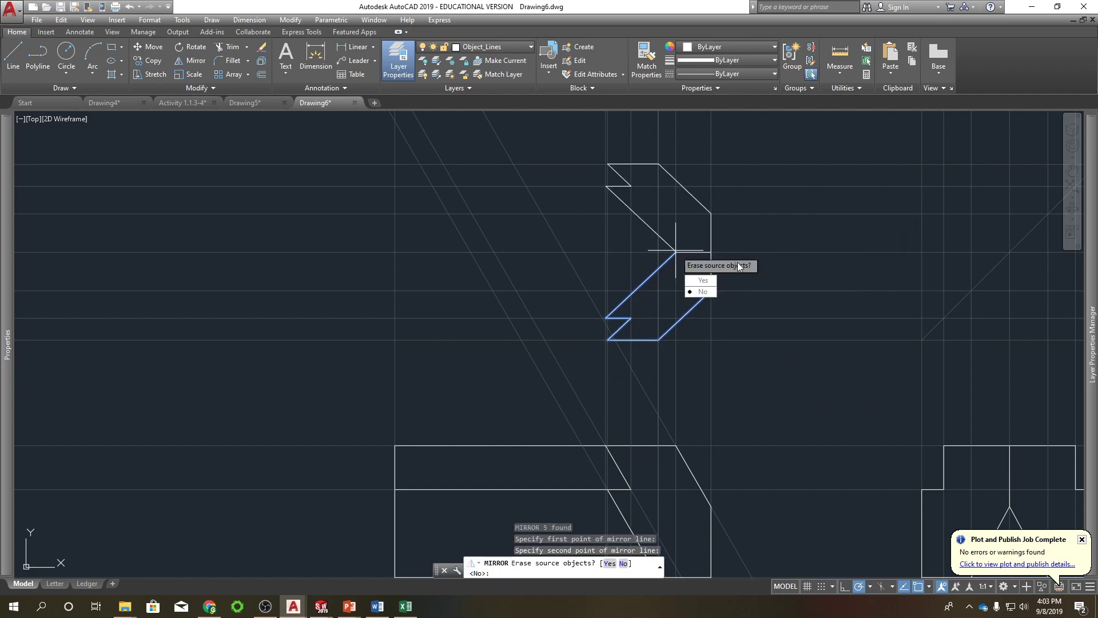
{"action": "type", "text": "n"}
{"action": "key", "text": "Return"}
- Lengthen the top view's bottom edge to the projection of the front view's left edge
{"action": "mouse_move", "coordinate": [775, 186]}
{"action": "middle_mouse_down"}
{"action": "mouse_move", "coordinate": [572, 218]}
{"action": "mouse_move", "coordinate": [466, 154]}
{"action": "mouse_move", "coordinate": [576, 216]}
{"action": "middle_mouse_up"}
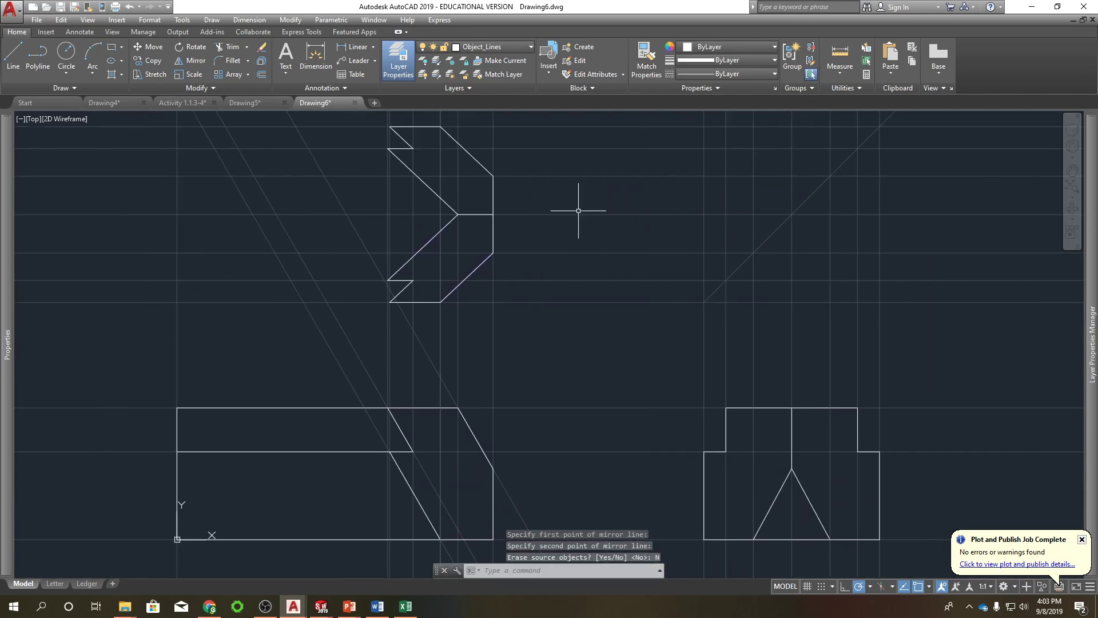
{"action": "left_click", "coordinate": [424, 301]}
{"action": "mouse_move", "coordinate": [390, 302]}
{"action": "left_click", "coordinate": [435, 335]}
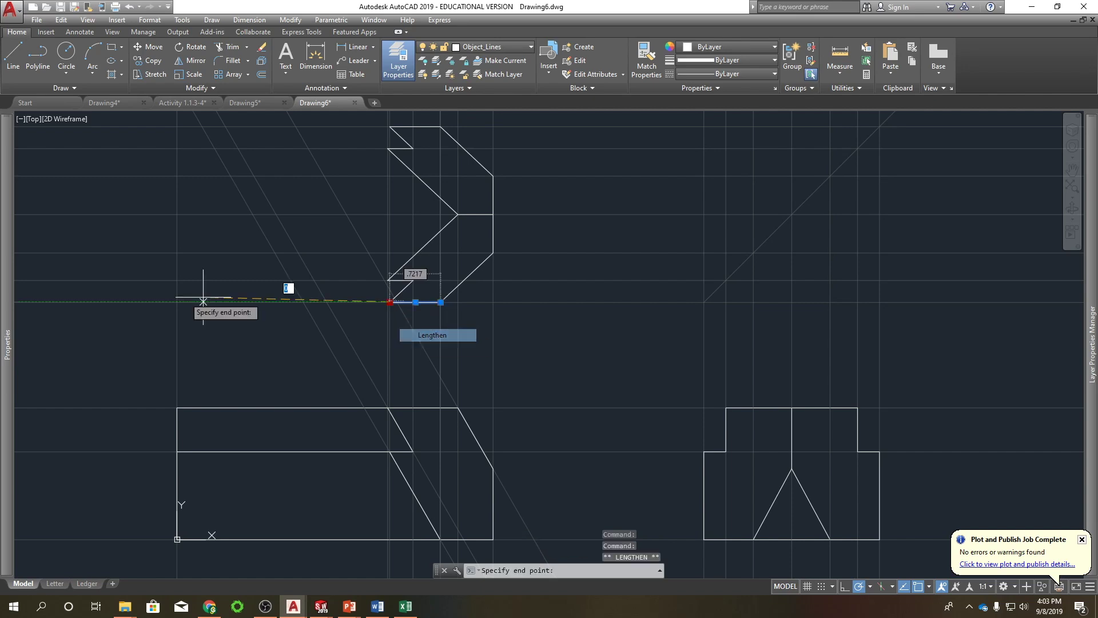
{"action": "left_click", "coordinate": [177, 302]}
{"action": "scroll", "coordinate": [314, 208], "scroll_direction": "down", "scroll_amount": 3}
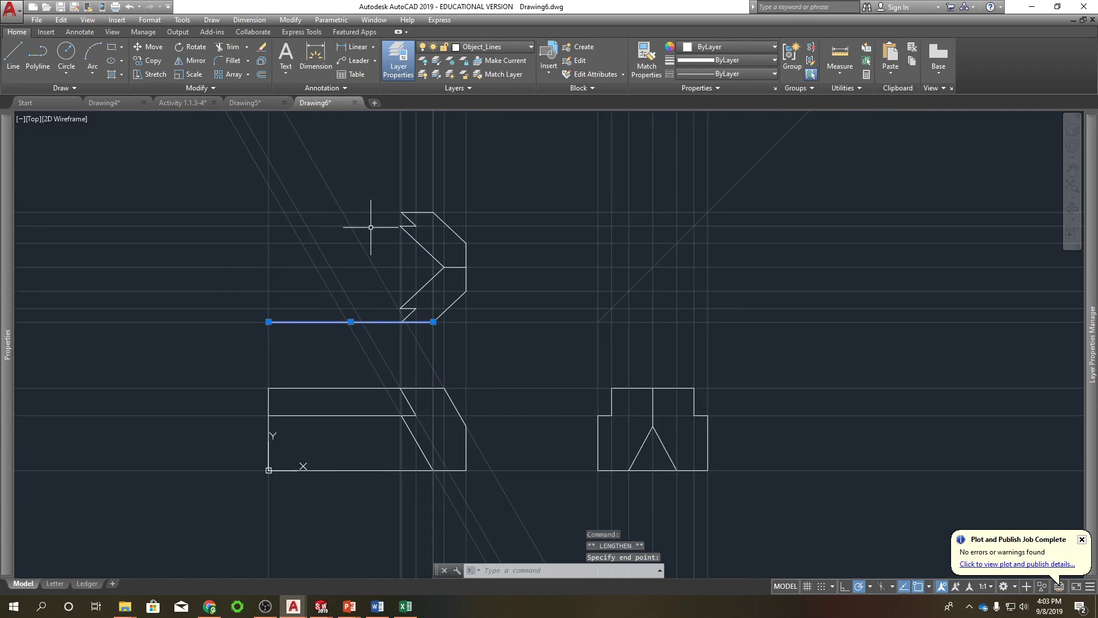
- Lengthen the top view's uppermost edge to the projection of the front view's left edge
{"action": "scroll", "coordinate": [370, 227], "scroll_direction": "up", "scroll_amount": 2}
{"action": "left_click", "coordinate": [446, 204]}
{"action": "mouse_move", "coordinate": [419, 204]}
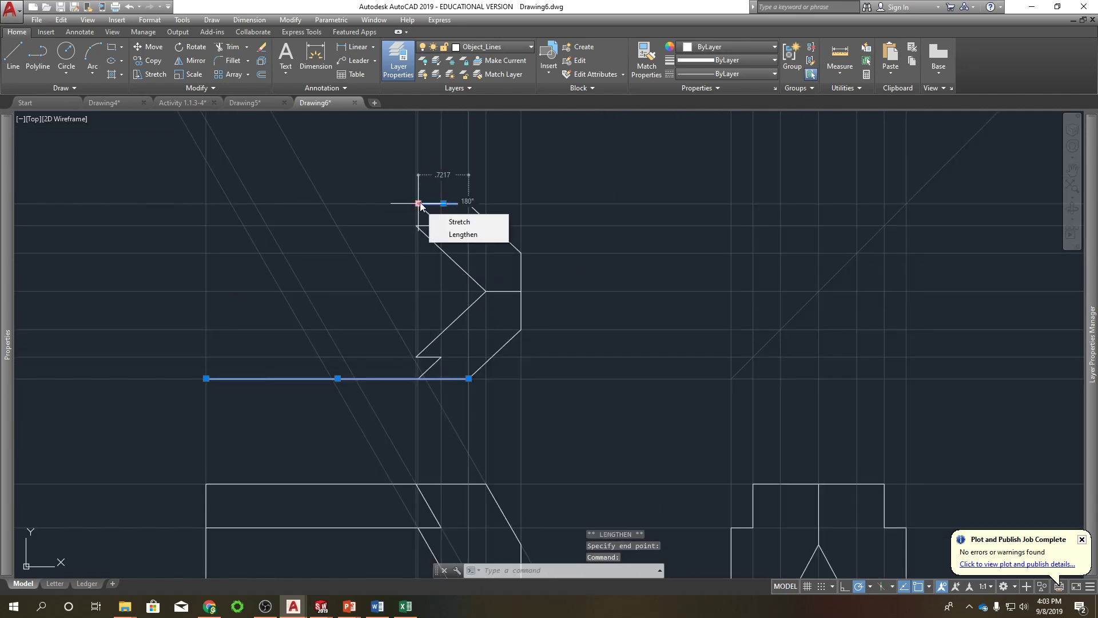
{"action": "left_click", "coordinate": [461, 235]}
{"action": "left_click", "coordinate": [206, 204]}
{"action": "key", "text": "Escape"}
{"action": "key", "text": "l"}
{"action": "key", "text": "Return"}
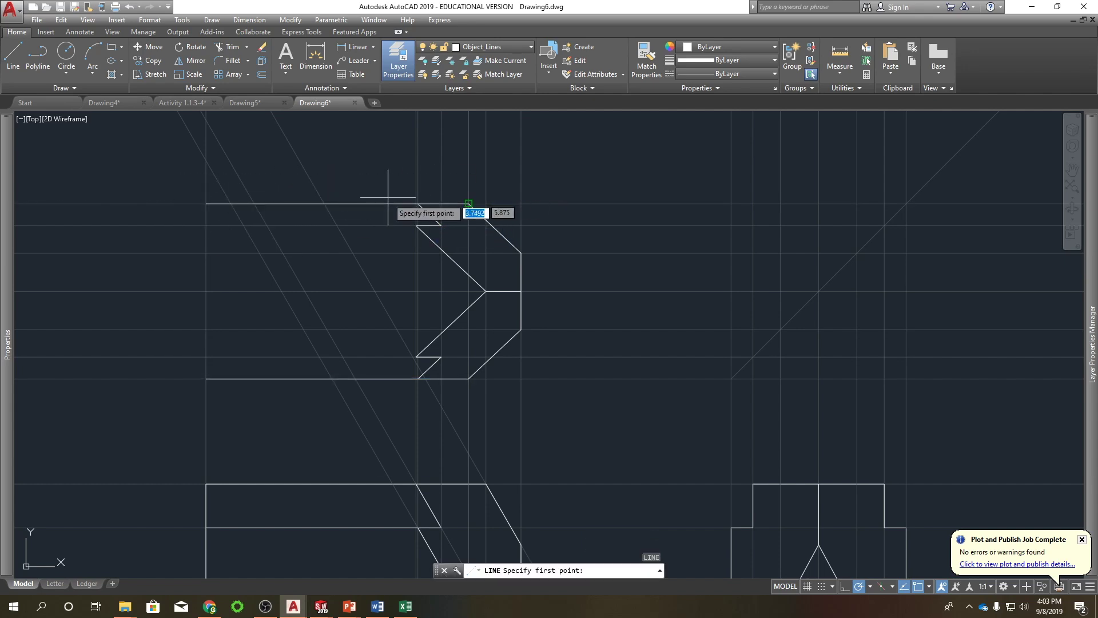
{"action": "left_click", "coordinate": [416, 225]}
{"action": "key", "text": "Escape"}
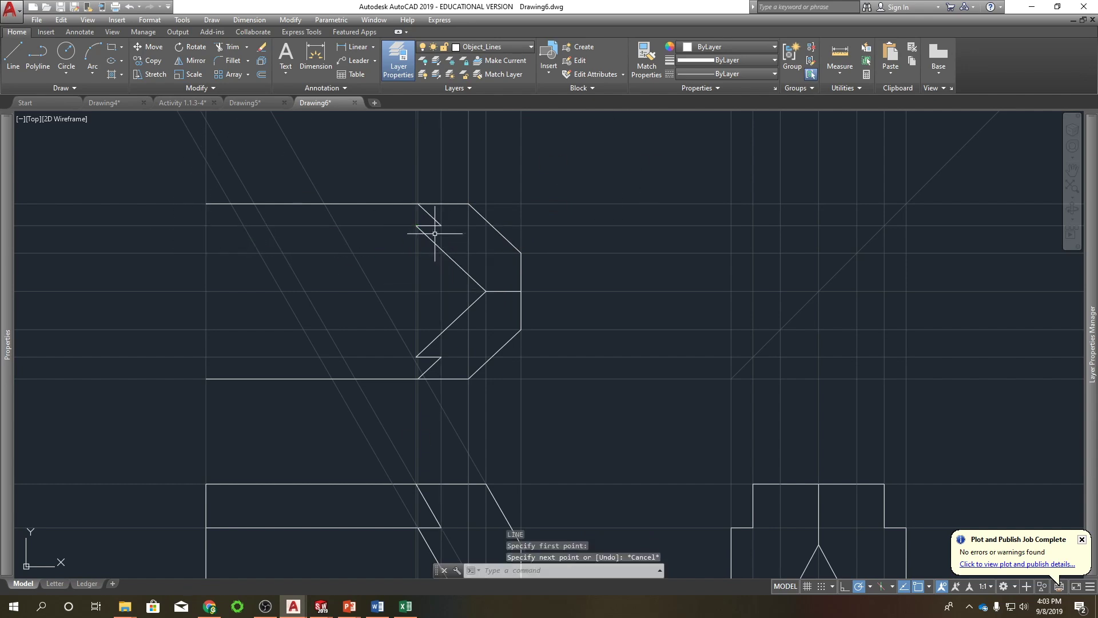
- Lengthen the top view's upper inner step line to the projection of the front view's left edge
{"action": "left_click", "coordinate": [433, 225]}
{"action": "mouse_move", "coordinate": [416, 225]}
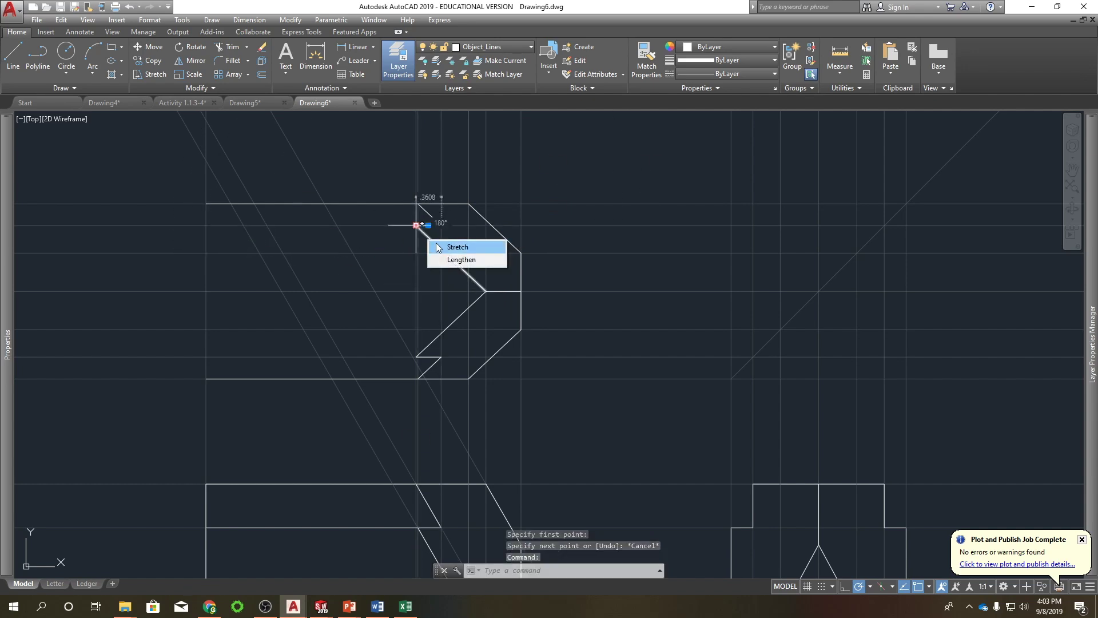
{"action": "left_click", "coordinate": [449, 255]}
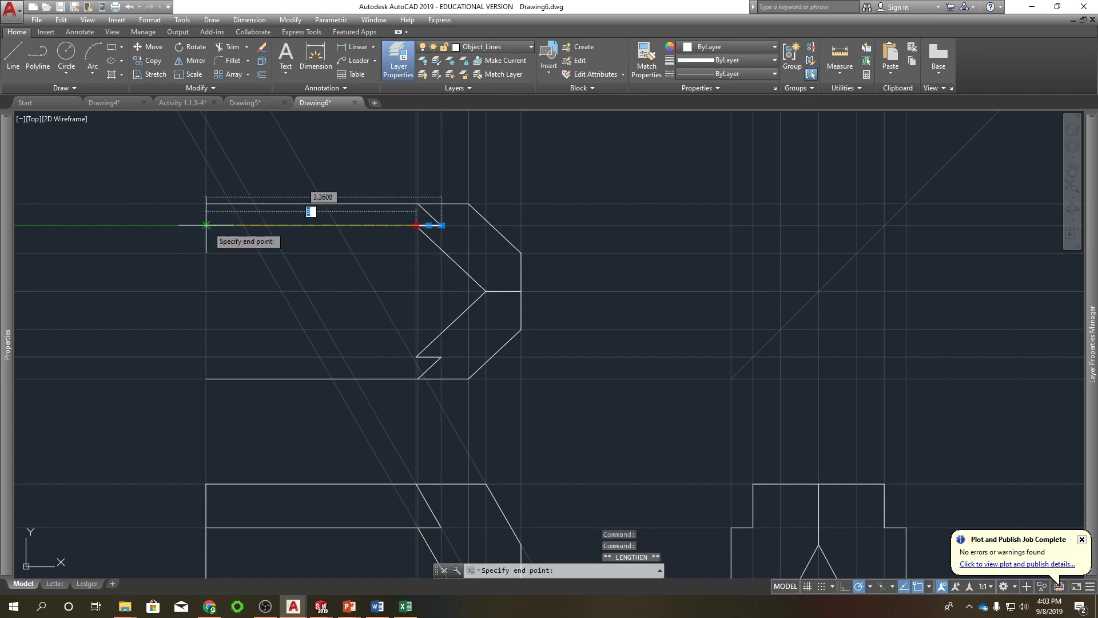
{"action": "left_click", "coordinate": [206, 225]}
{"action": "key", "text": "Return"}
{"action": "key", "text": "Escape"}
- Lengthen the top view's lower inner step line to the projection of the front view's left edge
{"action": "left_click", "coordinate": [429, 357]}
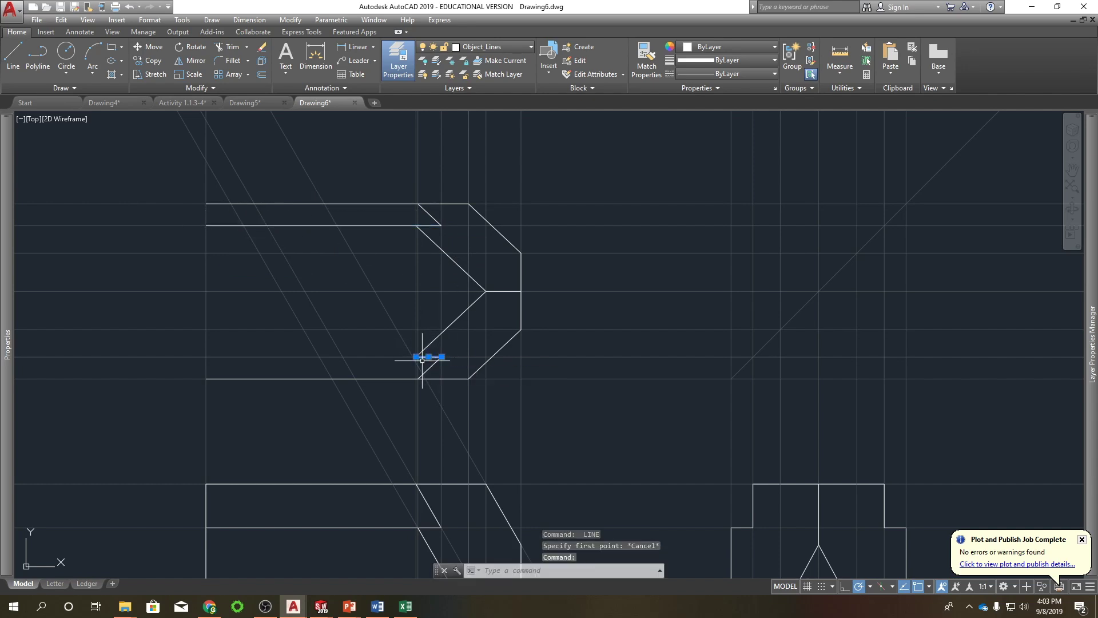
{"action": "mouse_move", "coordinate": [416, 356]}
{"action": "left_click", "coordinate": [449, 387]}
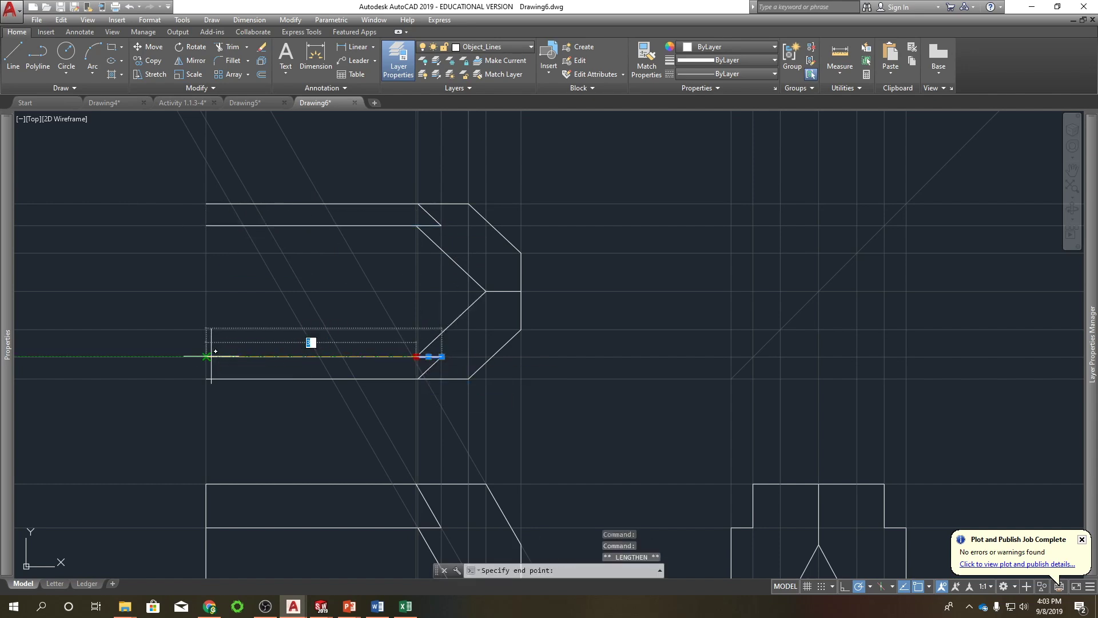
{"action": "key", "text": "Return"}
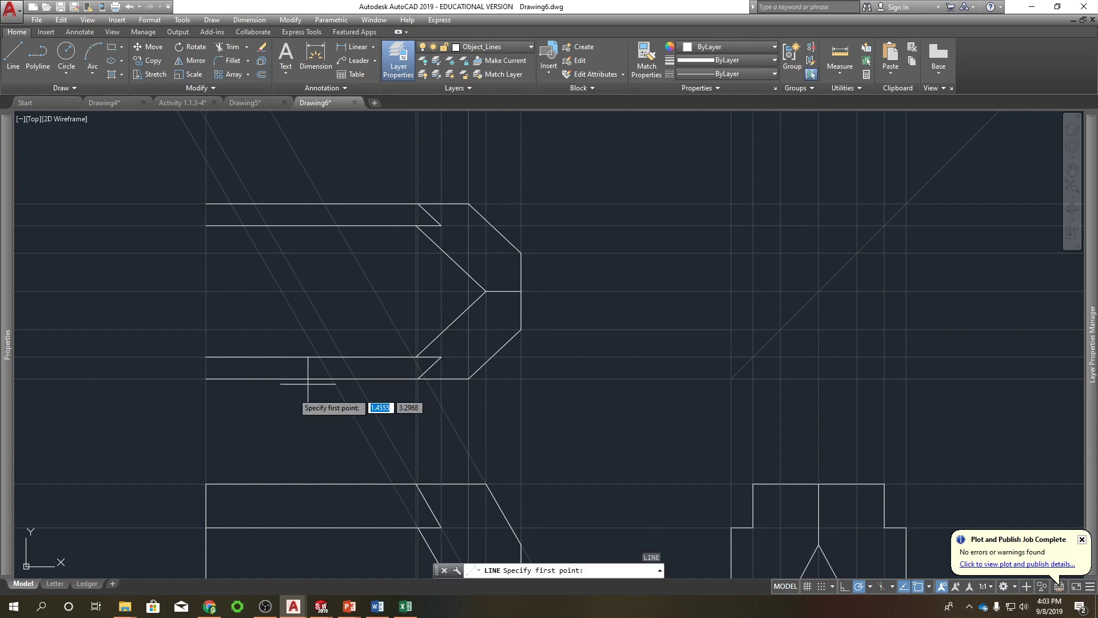
- Draw the top view's vertical left edge between the ends of its lowermost and uppermost horizontal edges
{"action": "left_click", "coordinate": [206, 378]}
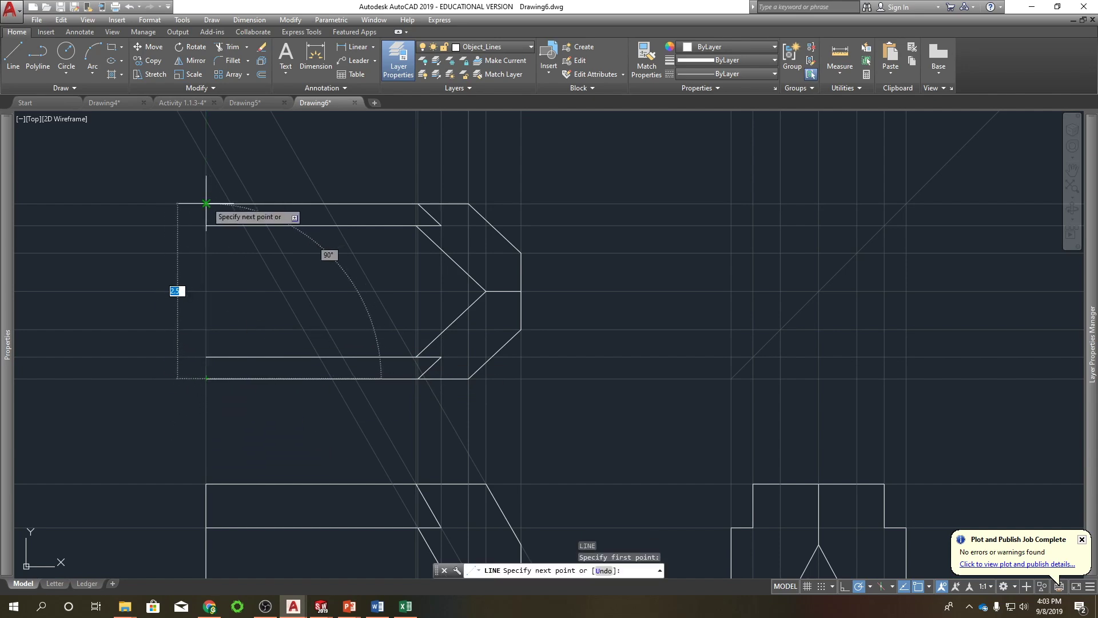
{"action": "left_click", "coordinate": [206, 171]}
{"action": "key", "text": "Escape"}
- Examine how the top view's edges and sloped surfaces line up with the front and side views
{"action": "mouse_move", "coordinate": [617, 225]}
{"action": "middle_mouse_down"}
{"action": "mouse_move", "coordinate": [350, 240]}
{"action": "mouse_move", "coordinate": [508, 184]}
{"action": "middle_mouse_up"}
{"action": "scroll", "coordinate": [507, 221], "scroll_direction": "down", "scroll_amount": 4}
{"action": "middle_click_drag", "start_coordinate": [530, 291], "coordinate": [444, 326]}
{"action": "scroll", "coordinate": [409, 314], "scroll_direction": "up", "scroll_amount": 4}
{"action": "scroll", "coordinate": [407, 344], "scroll_direction": "up", "scroll_amount": 1}
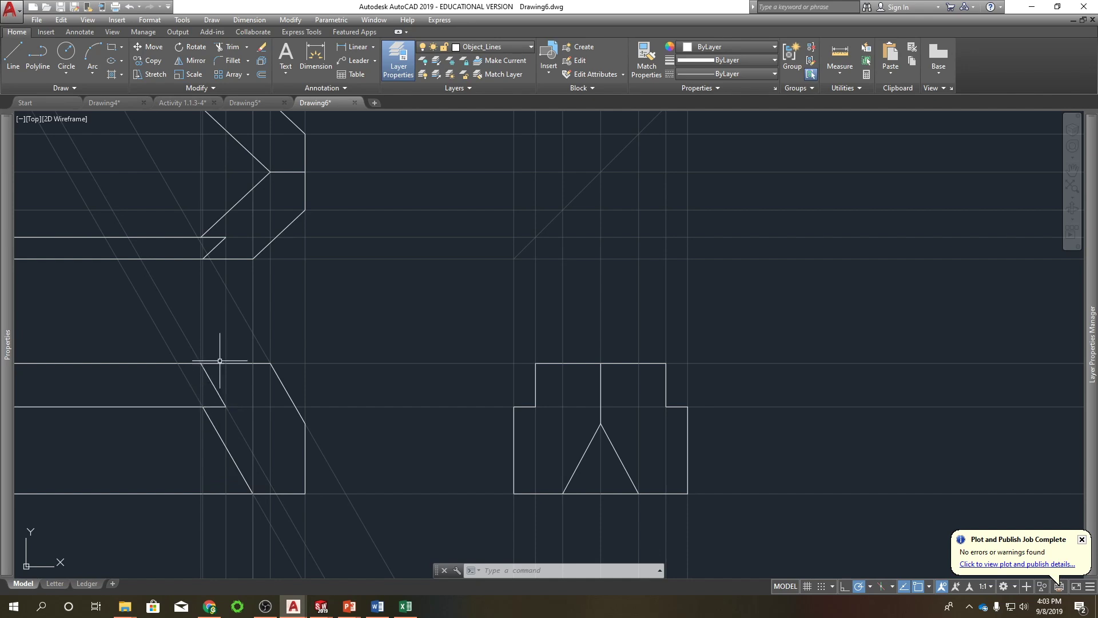
{"action": "middle_click_drag", "start_coordinate": [306, 441], "coordinate": [353, 502]}
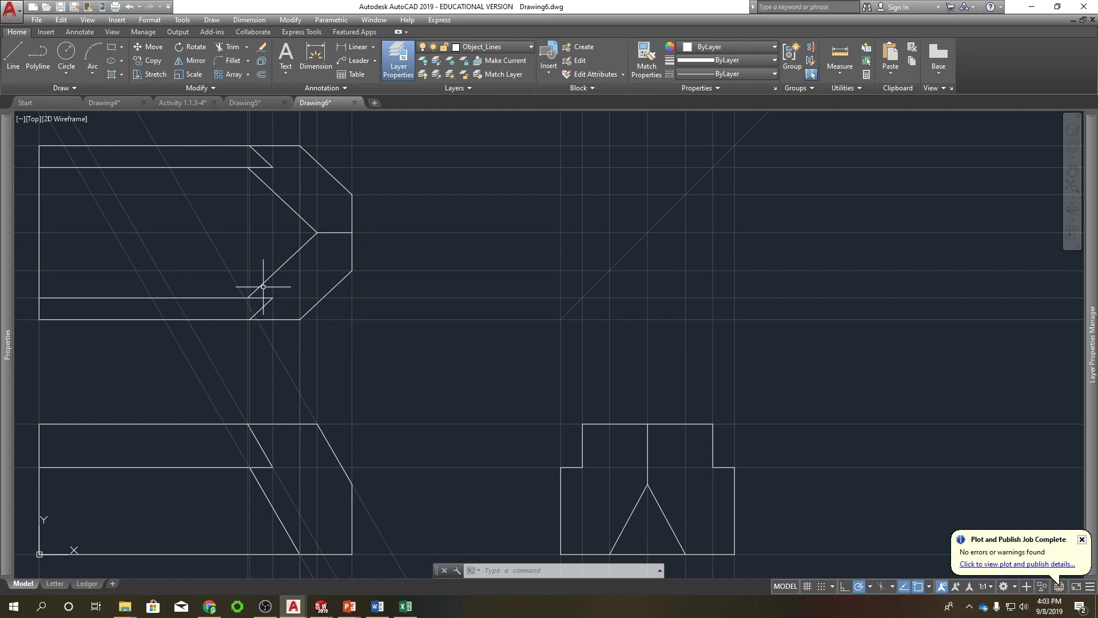
{"action": "middle_click_drag", "start_coordinate": [425, 331], "coordinate": [294, 196]}
{"action": "middle_click_drag", "start_coordinate": [379, 334], "coordinate": [399, 392]}
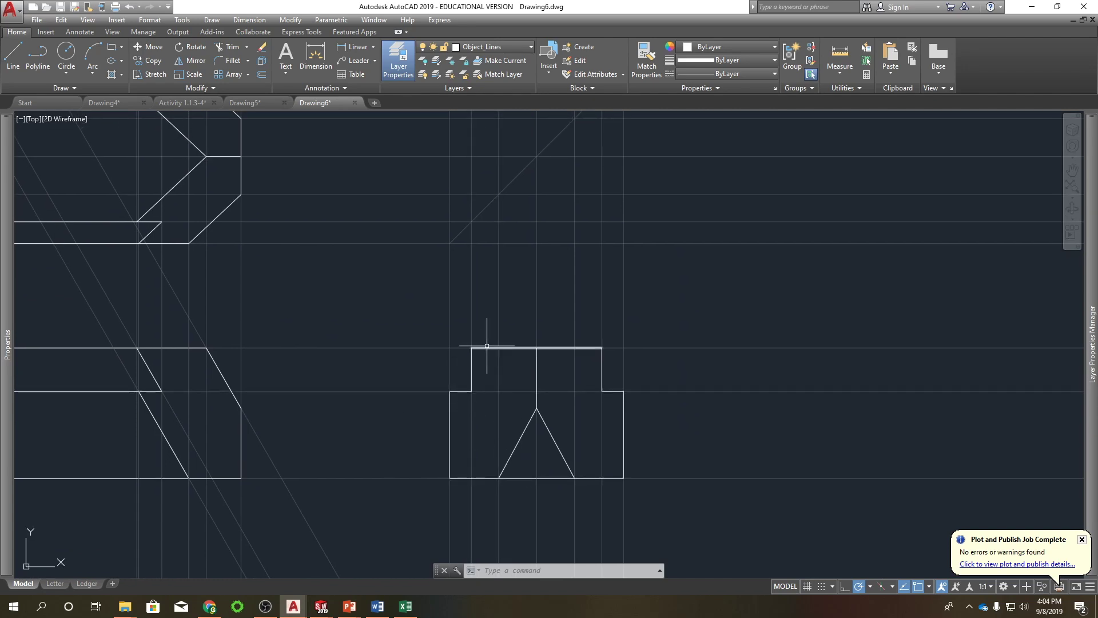
{"action": "middle_click_drag", "start_coordinate": [350, 433], "coordinate": [395, 449]}
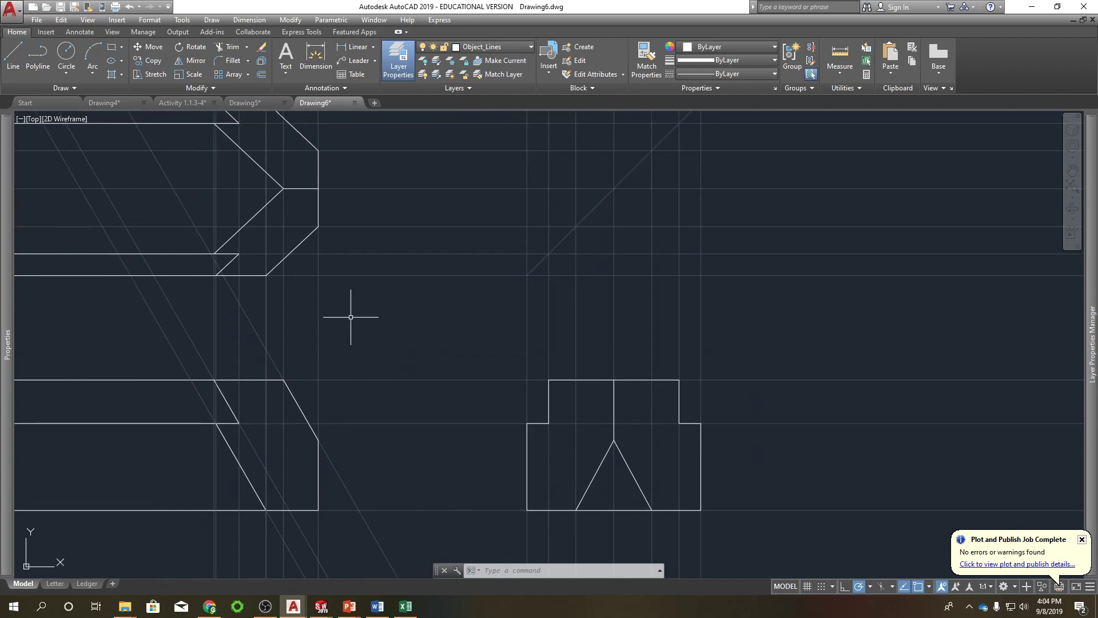
{"action": "scroll", "coordinate": [351, 317], "scroll_direction": "down", "scroll_amount": 4}
{"action": "middle_click_drag", "start_coordinate": [402, 284], "coordinate": [400, 306]}
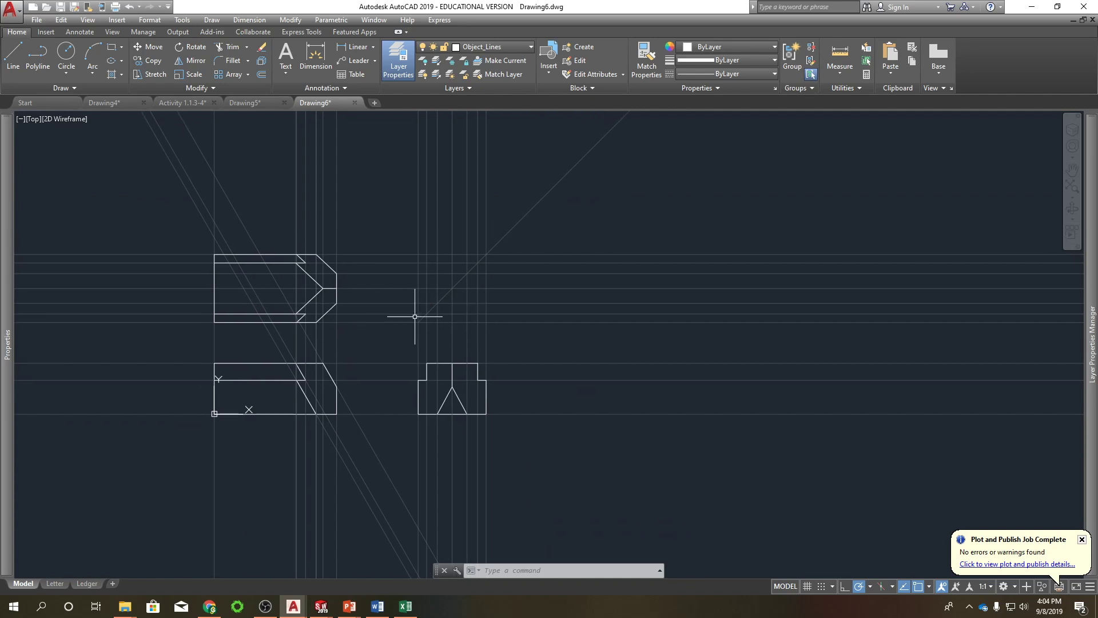
{"action": "middle_click_drag", "start_coordinate": [252, 334], "coordinate": [319, 379]}
{"action": "mouse_move", "coordinate": [435, 404]}
{"action": "middle_mouse_down"}
{"action": "mouse_move", "coordinate": [355, 372]}
{"action": "mouse_move", "coordinate": [318, 401]}
{"action": "middle_mouse_up"}
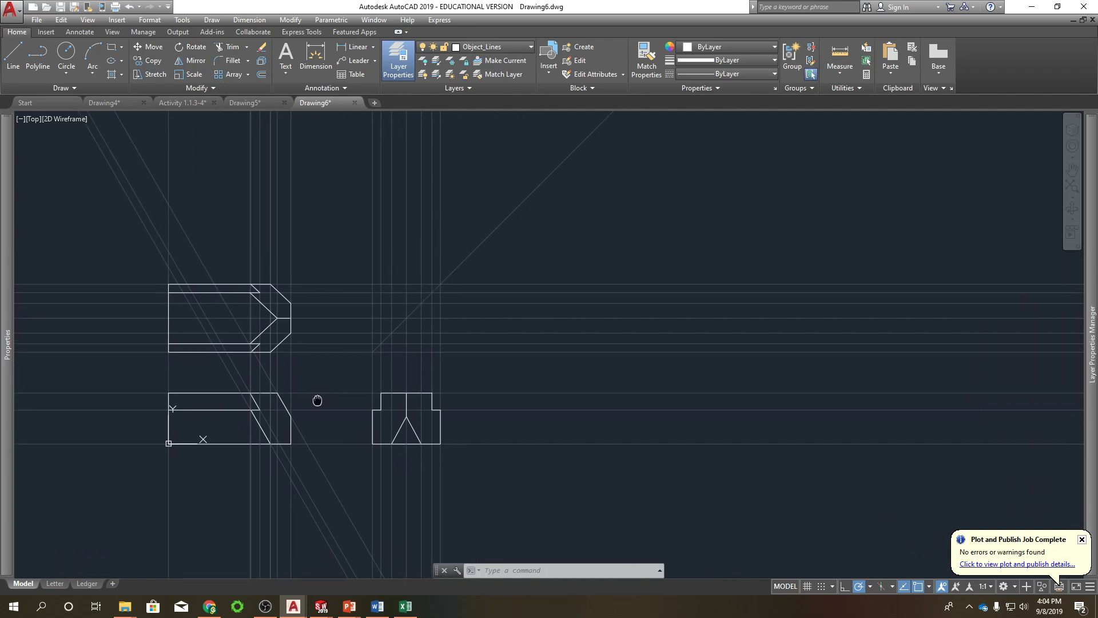
{"action": "mouse_move", "coordinate": [292, 396]}
{"action": "middle_mouse_down"}
{"action": "mouse_move", "coordinate": [258, 410]}
{"action": "mouse_move", "coordinate": [287, 420]}
{"action": "middle_mouse_up"}
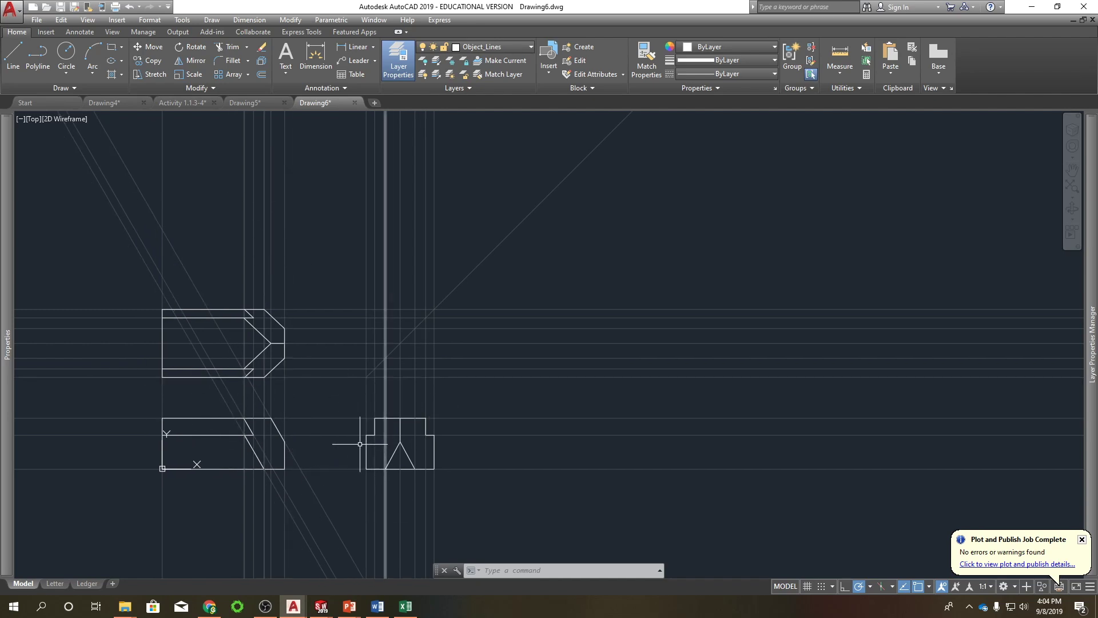
{"action": "scroll", "coordinate": [321, 433], "scroll_direction": "up", "scroll_amount": 3}
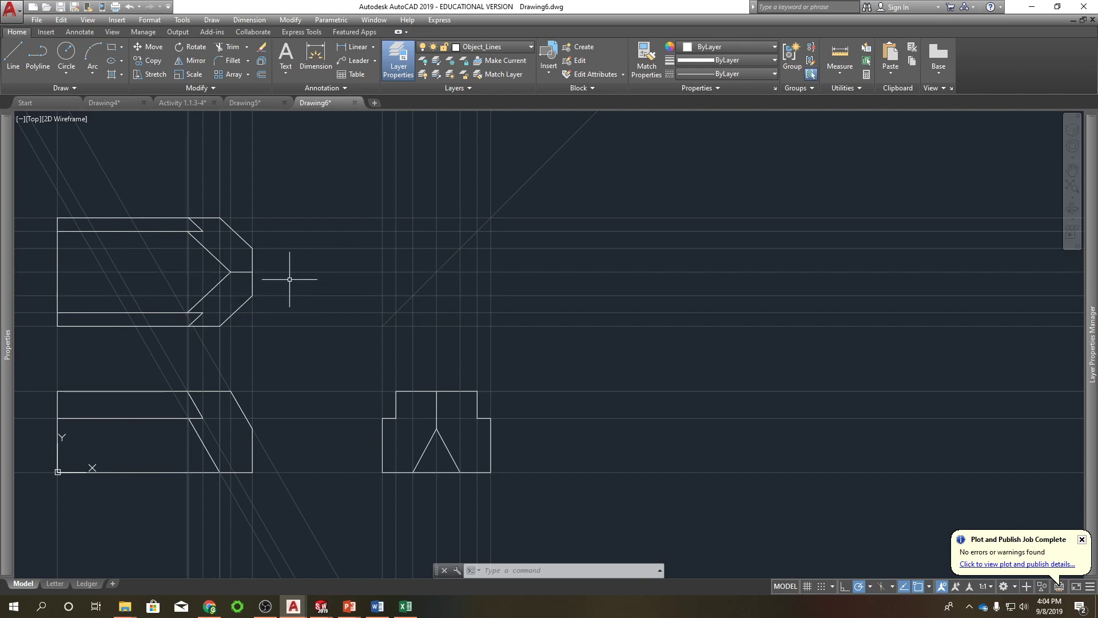
{"action": "middle_click_drag", "start_coordinate": [295, 280], "coordinate": [385, 361]}
{"action": "middle_click_drag", "start_coordinate": [405, 466], "coordinate": [330, 343]}
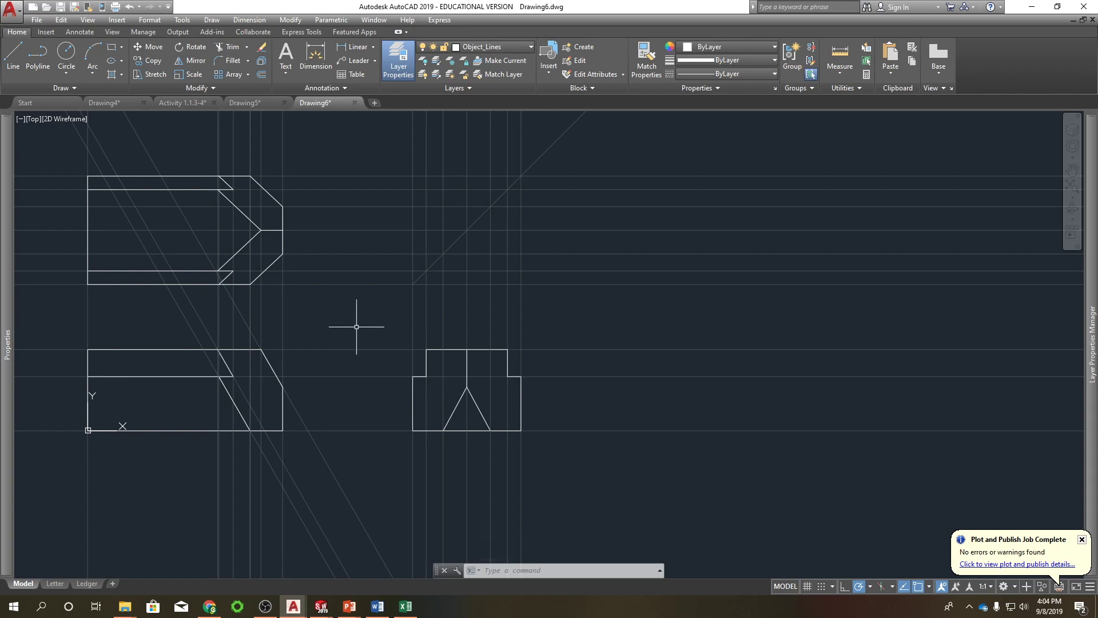
- Try to delete the horizontal construction line through the upper edges of the front and side views
{"action": "left_click", "coordinate": [393, 349]}
{"action": "key", "text": "Delete"}
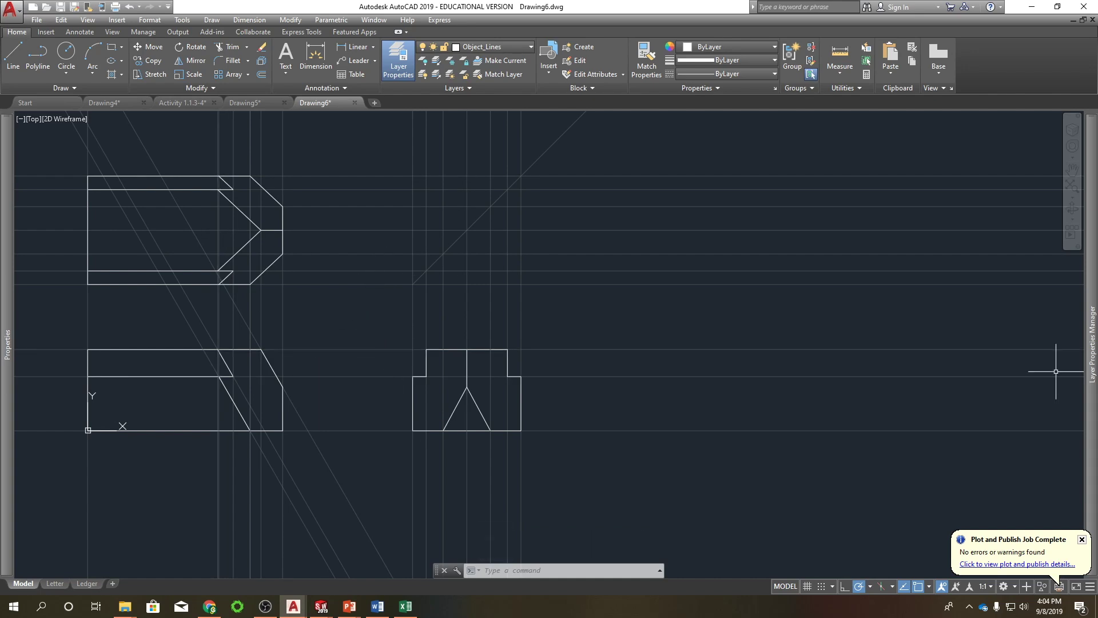